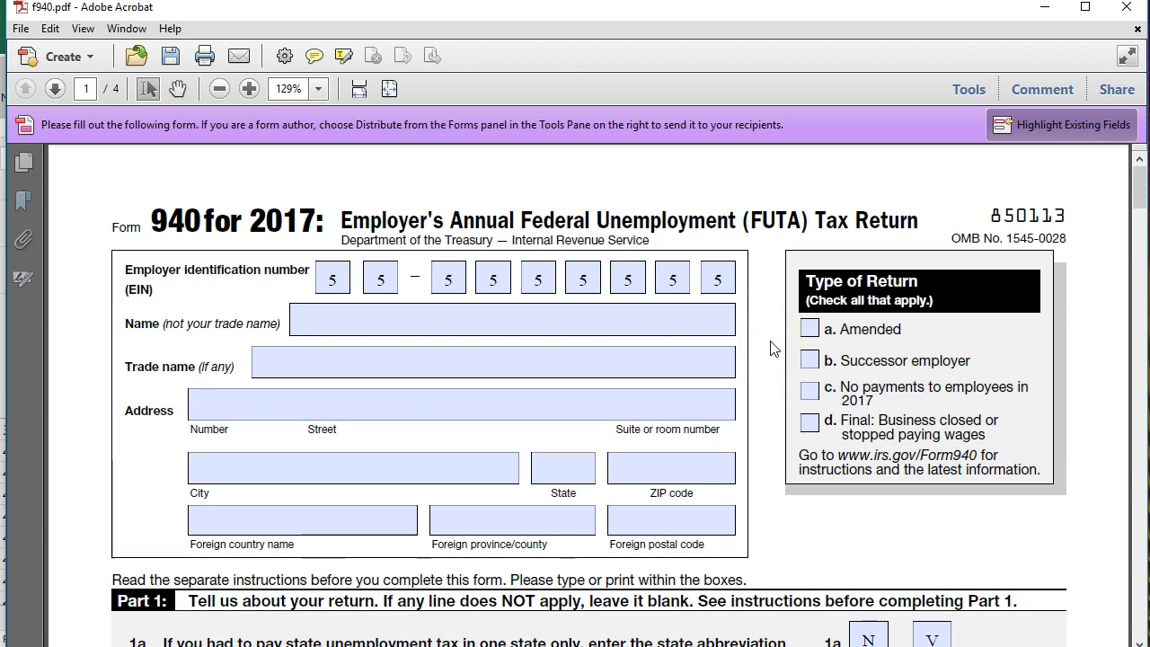
Review the employer details and Part 1 and Part 2 lines of Form 940 for 2017
left_click(784, 343)
left_click(760, 371)
scroll(752, 398, "down", 2)
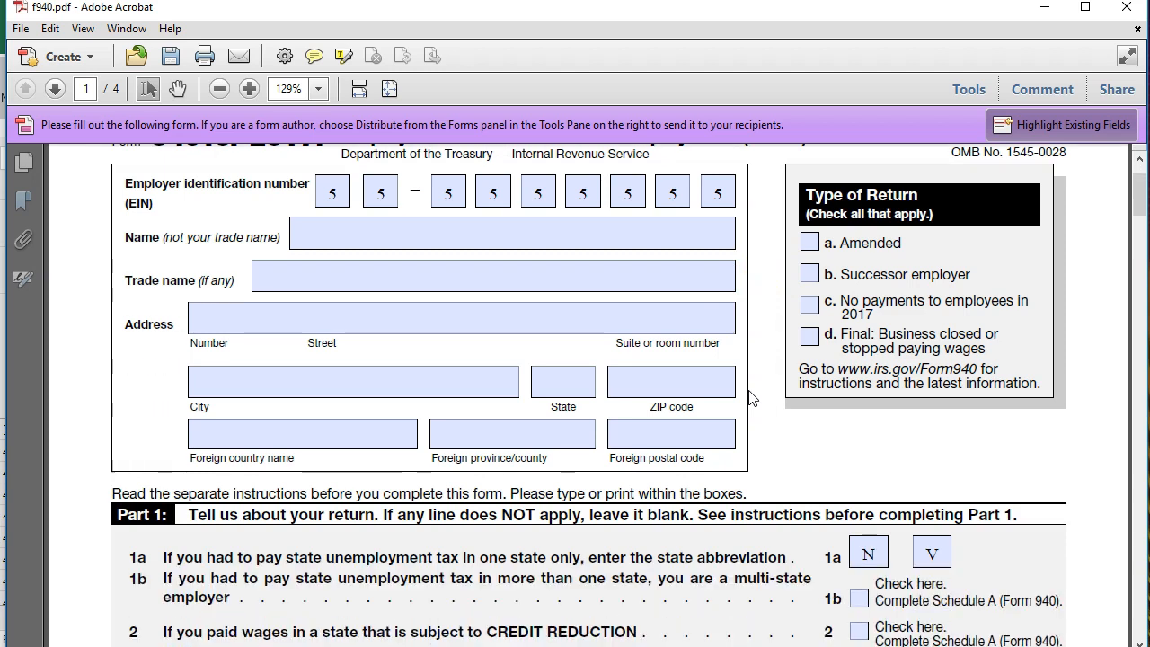
scroll(752, 398, "down", 1)
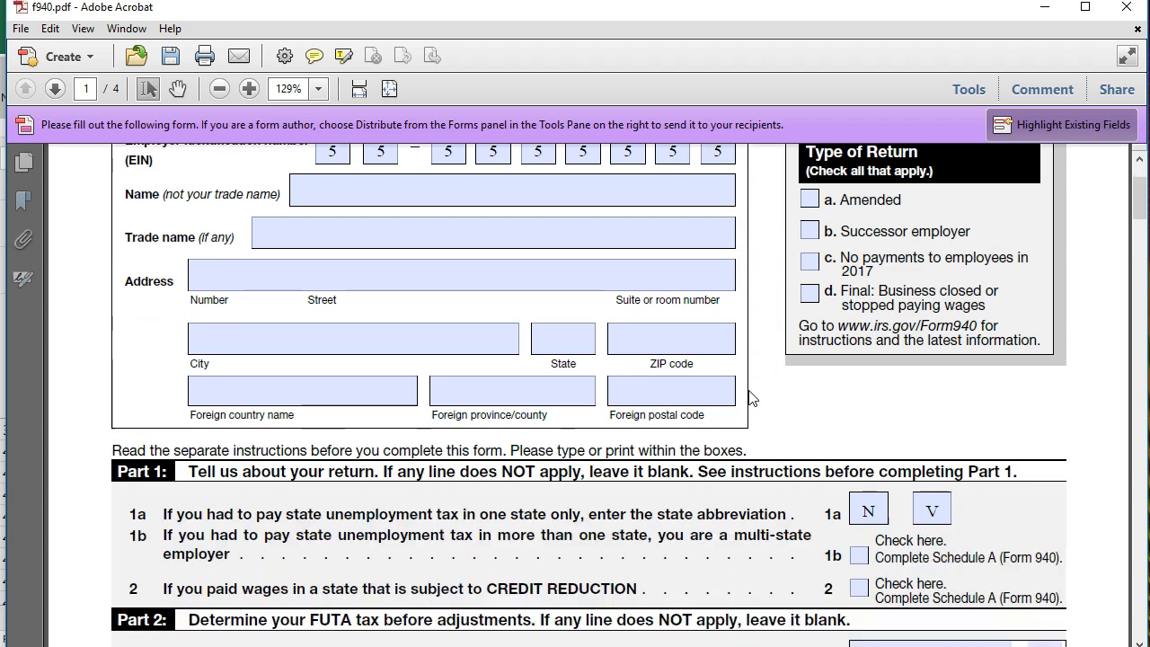
scroll(752, 398, "down", 1)
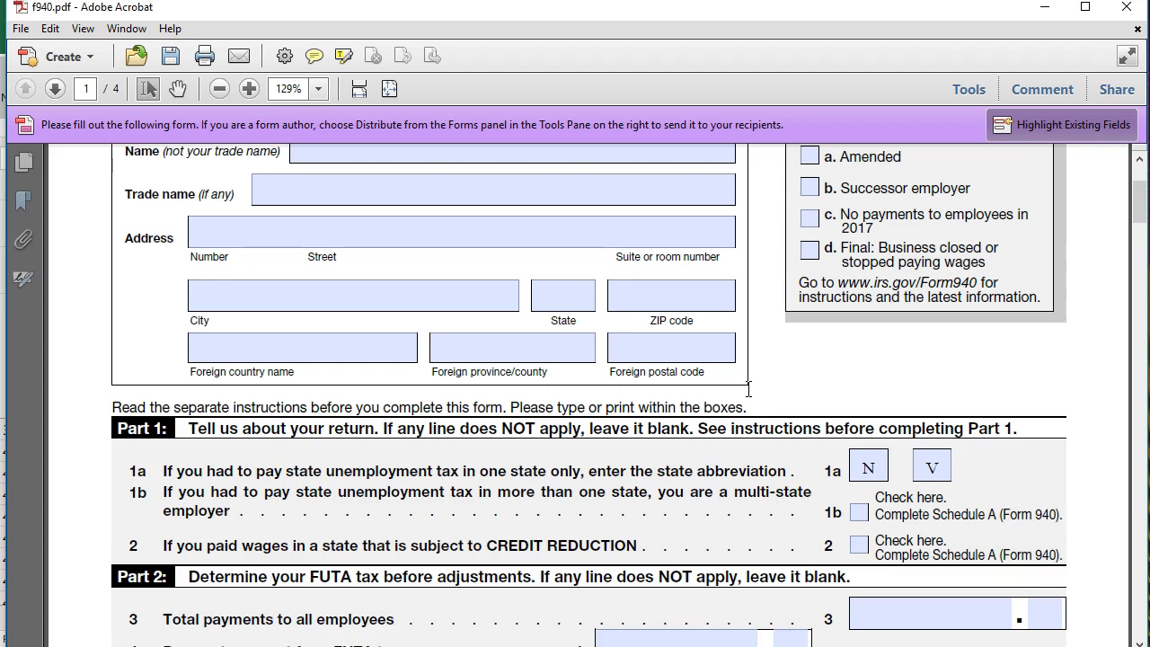
scroll(749, 389, "down", 4)
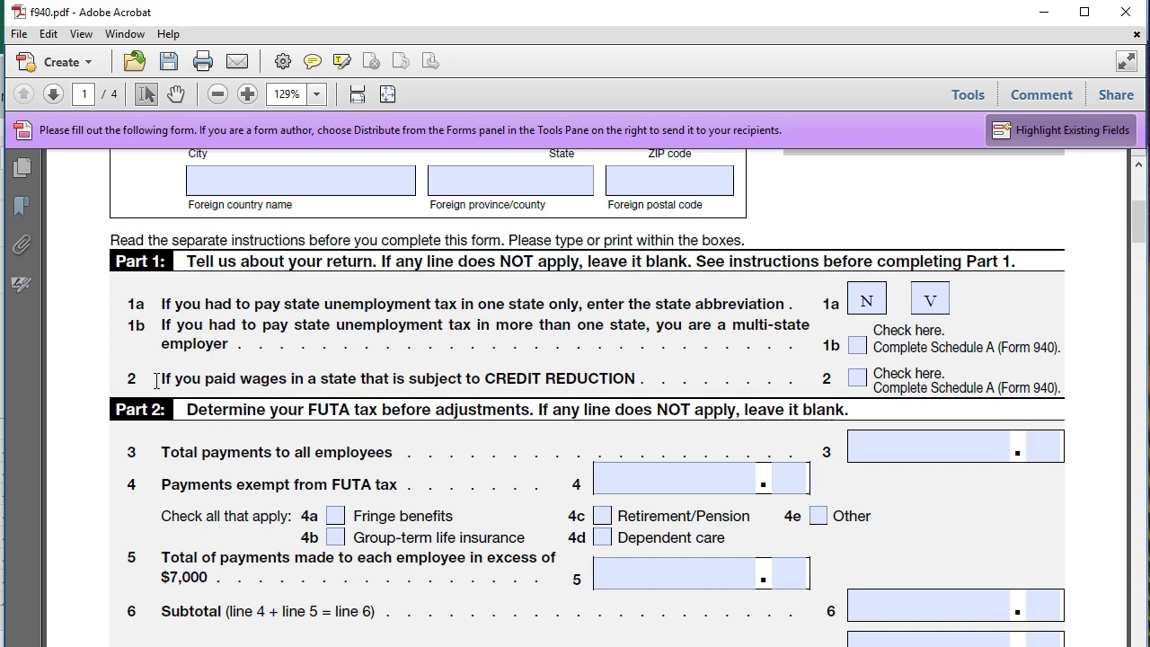
left_click(305, 422)
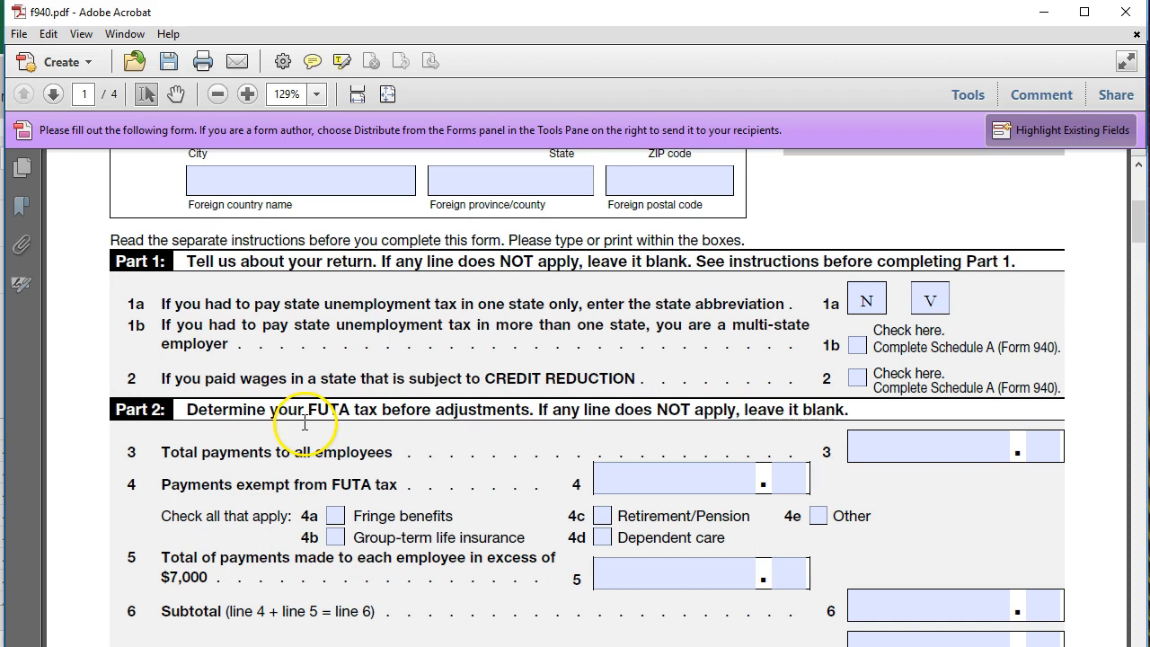
key("alt+Tab")
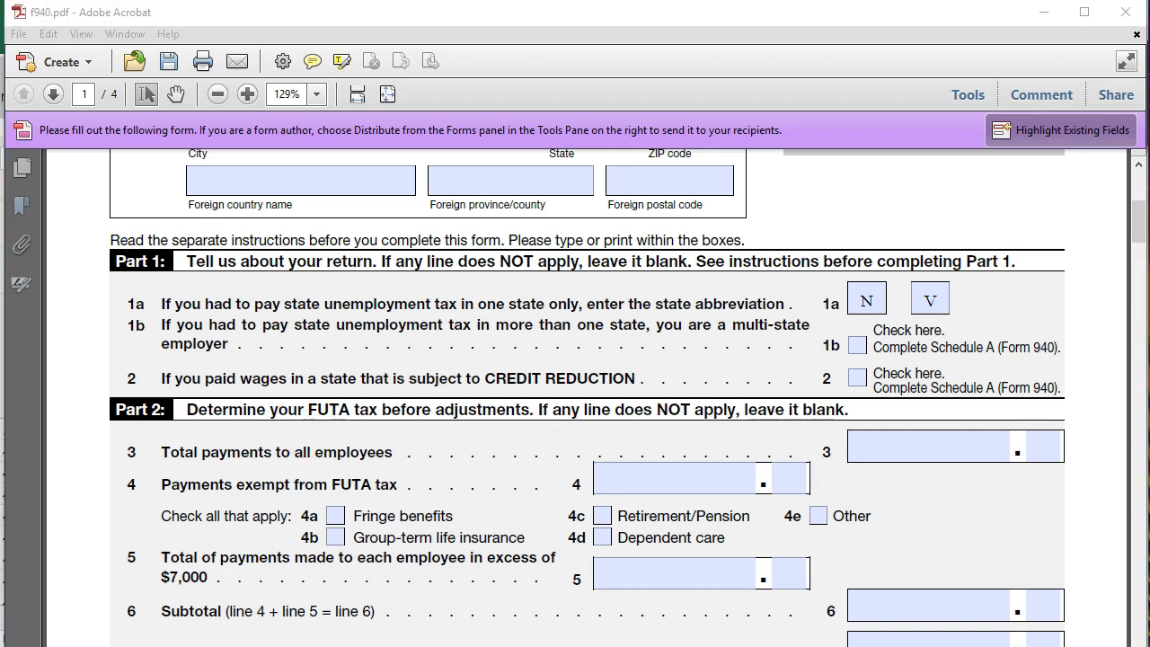
left_click(944, 527)
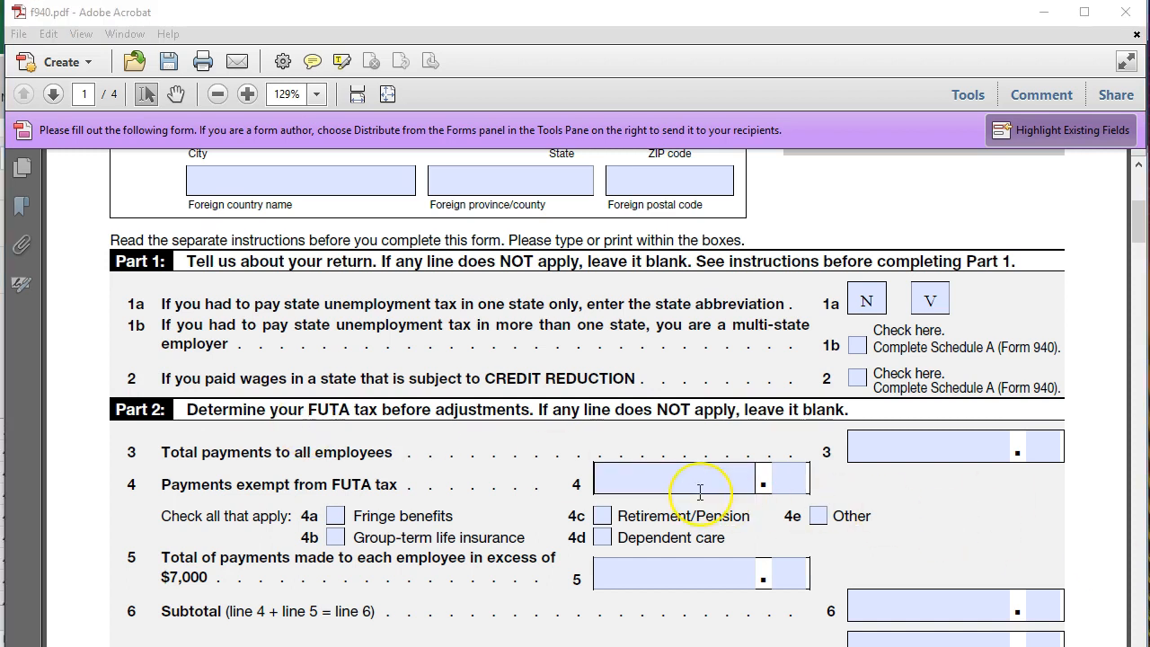
scroll(698, 488, "down", 1)
scroll(700, 493, "down", 1)
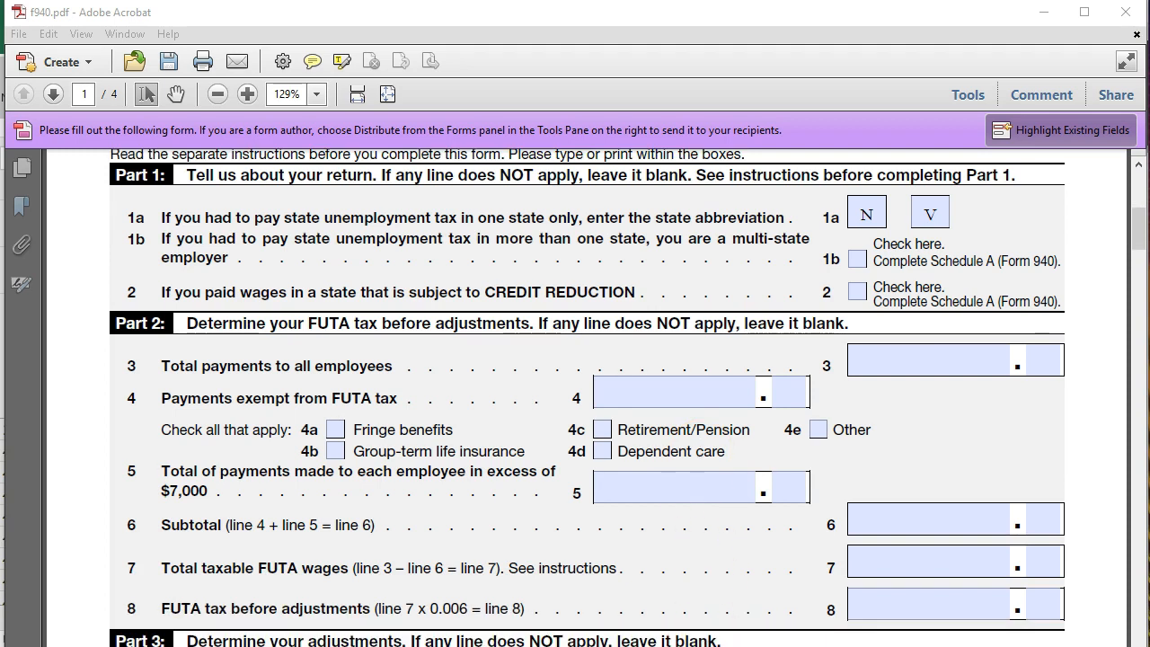
key("alt+Tab")
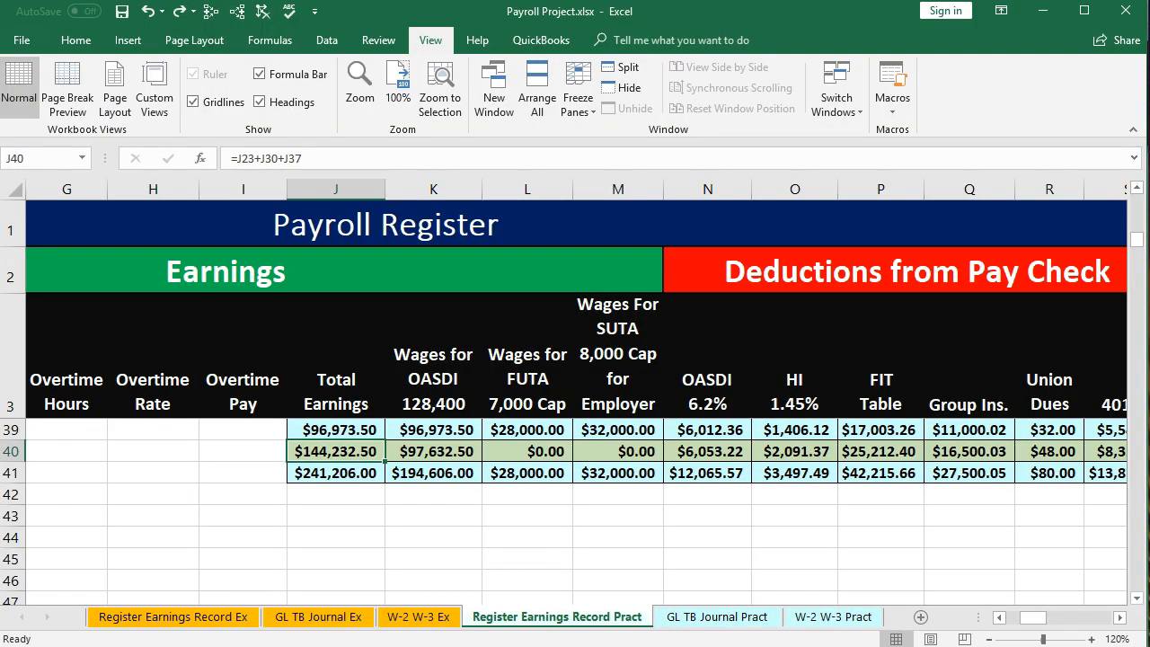
left_click(438, 530)
left_click(425, 526)
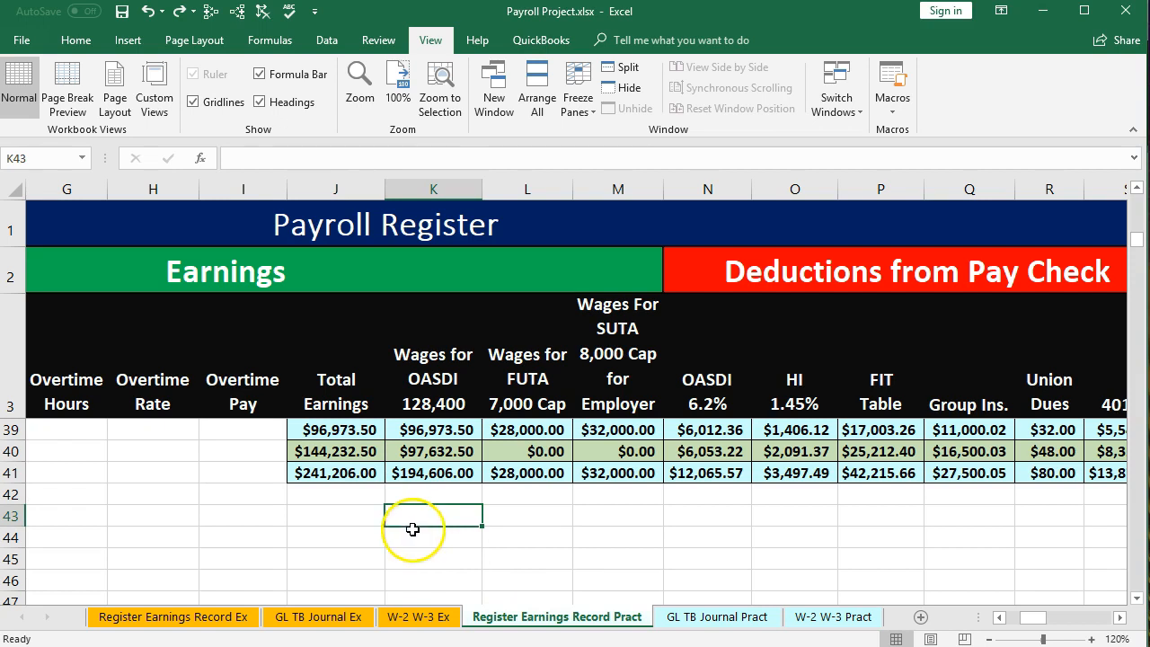
left_click_drag(1032, 617, 985, 618)
scroll(354, 536, "up", 12)
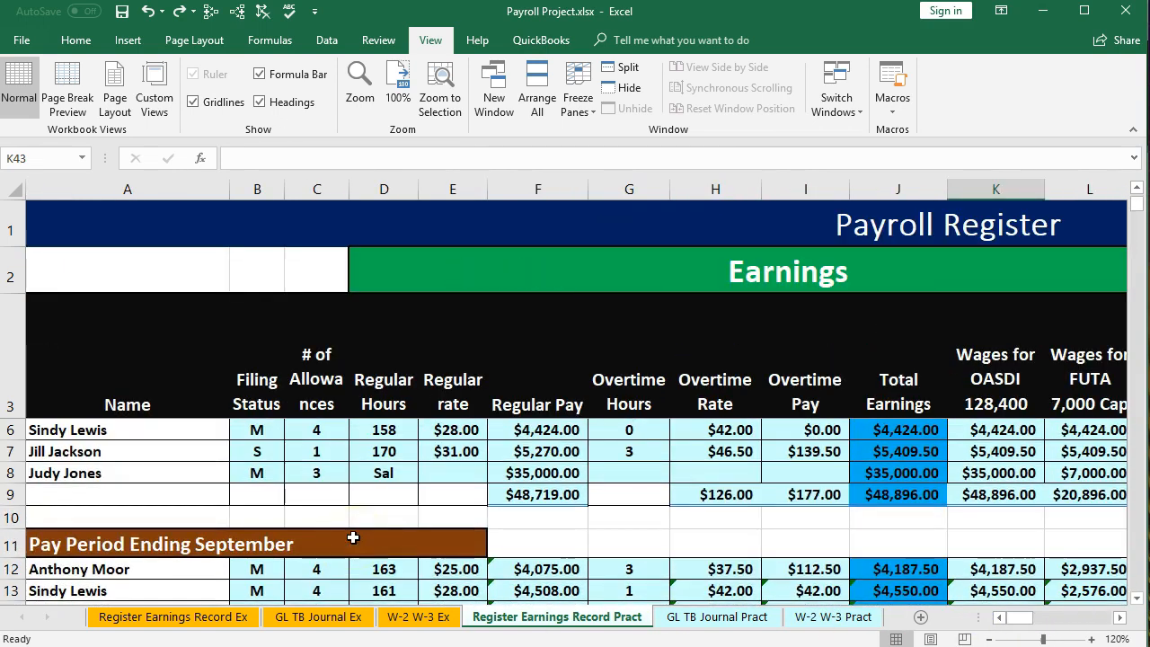
left_click(122, 434)
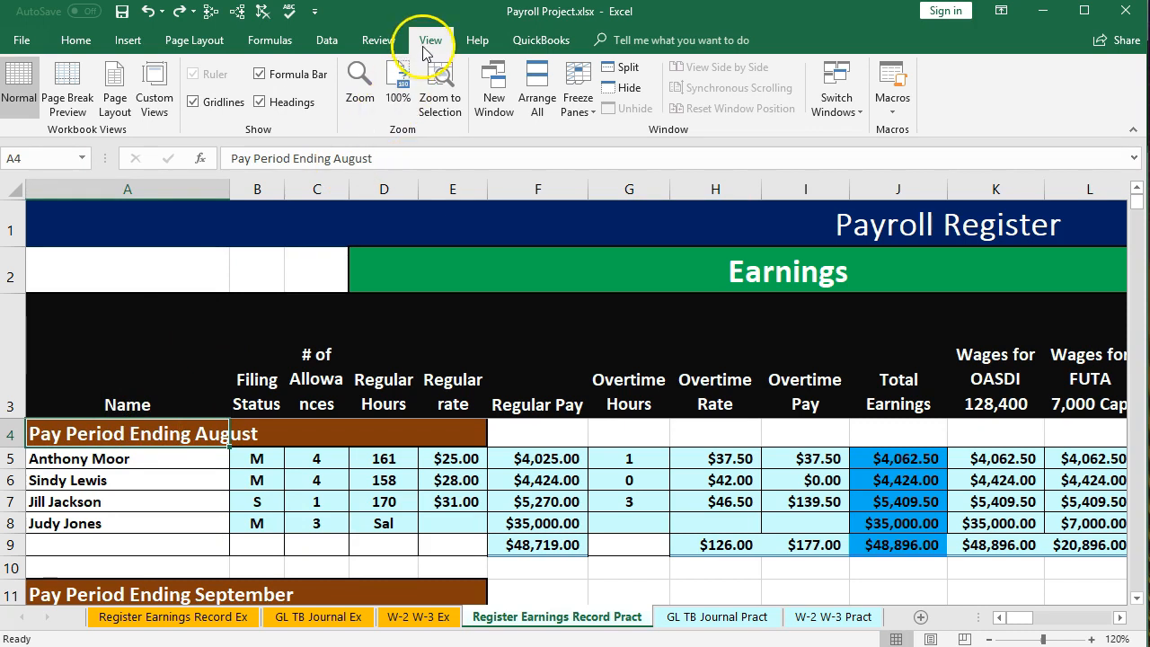
left_click(584, 105)
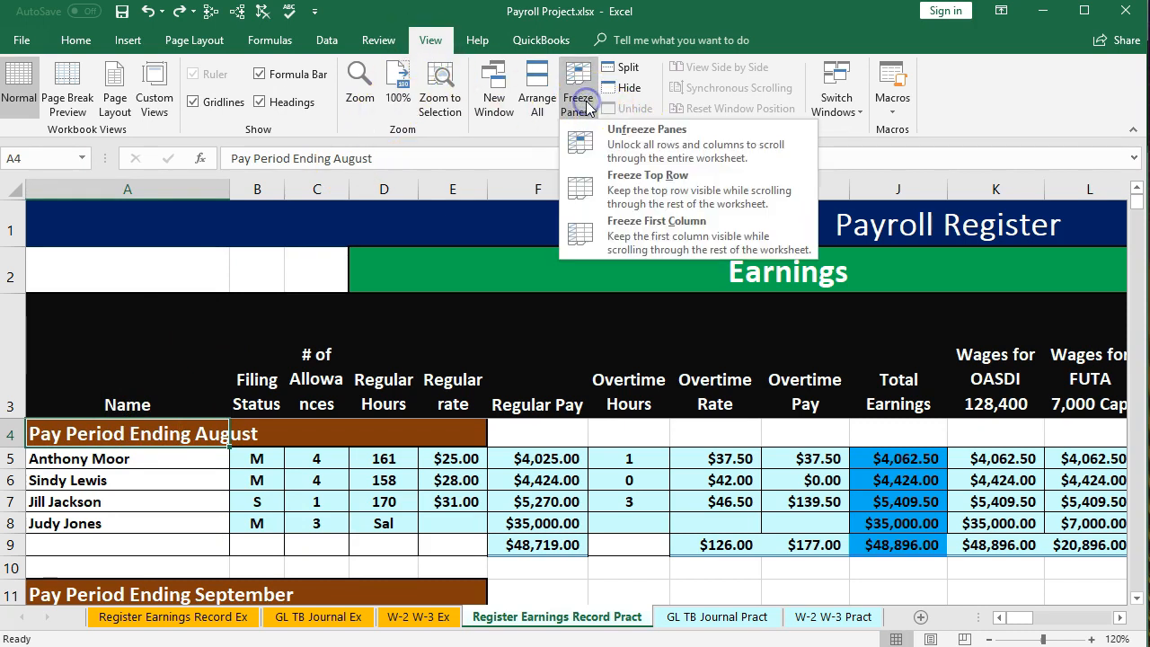
left_click(584, 105)
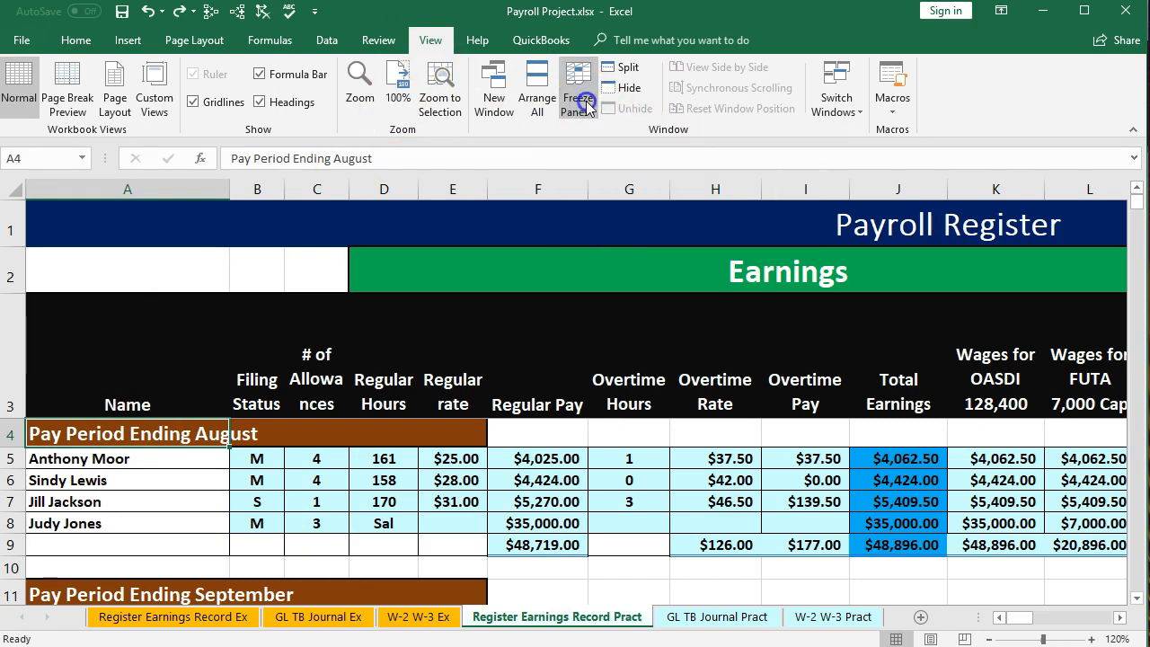
Examine the Q3, Q4 and Total for the year formulas in the Payroll Register totals rows
scroll(523, 420, "down", 6)
scroll(522, 420, "down", 5)
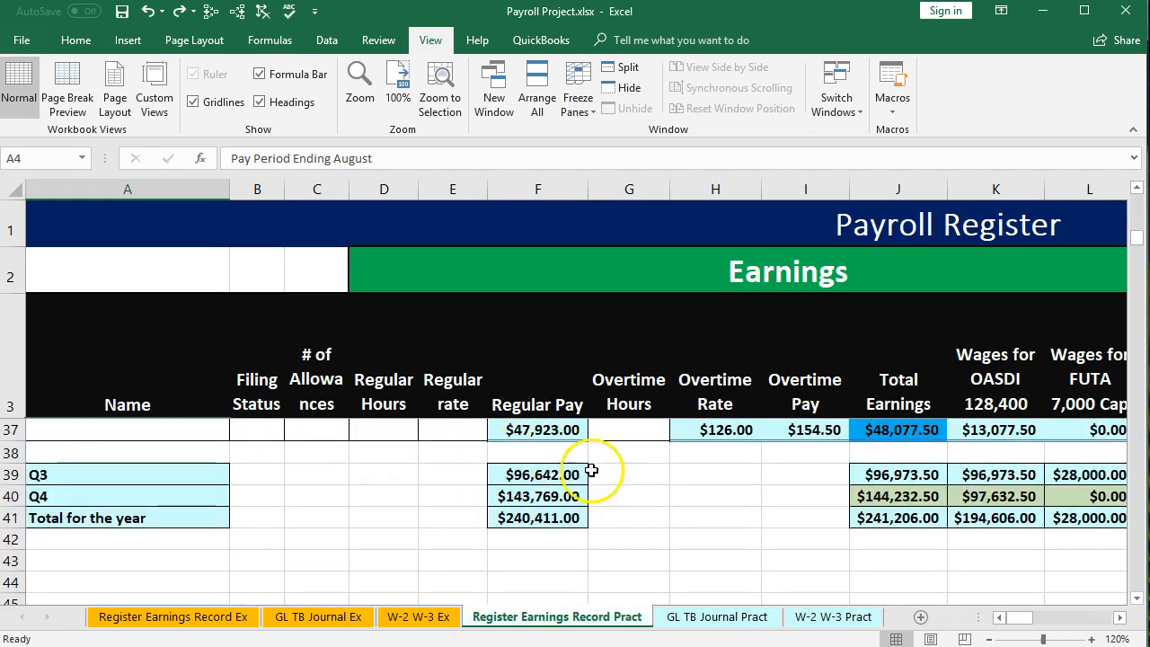
left_click(874, 519)
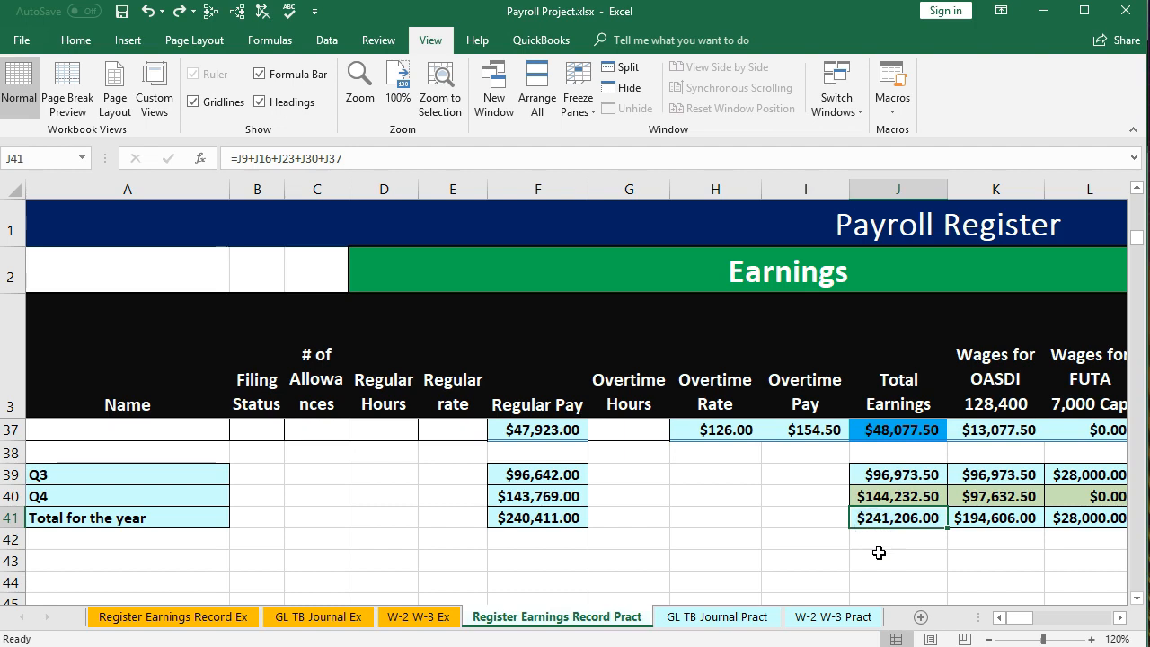
left_click(897, 476)
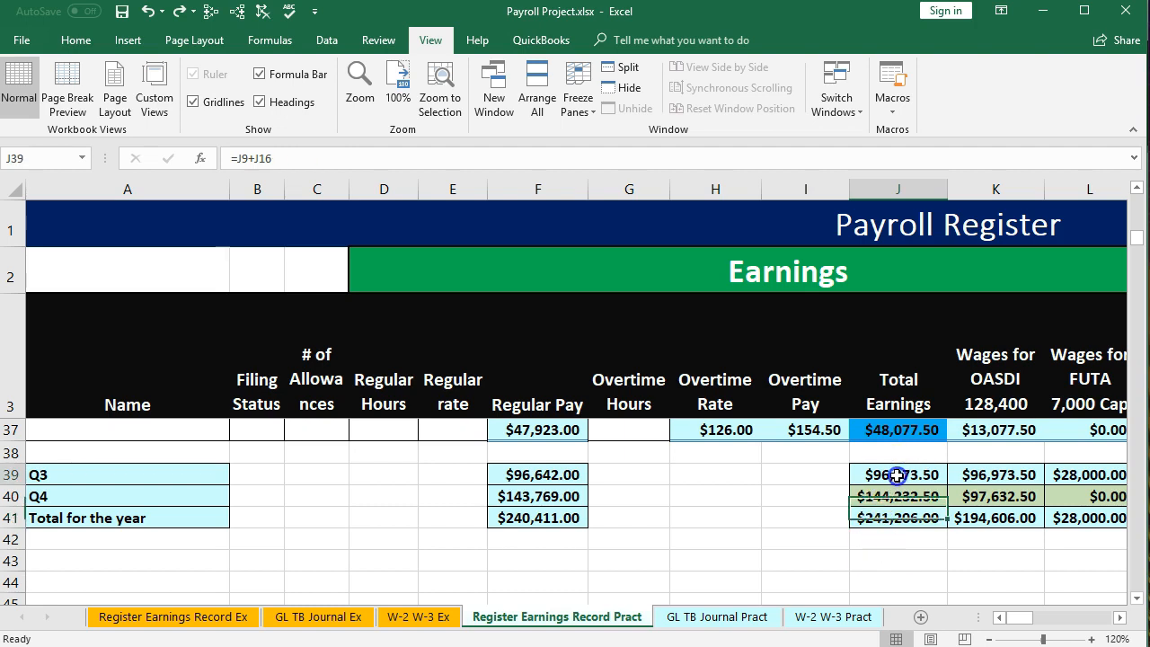
left_click_drag(896, 475, 896, 496)
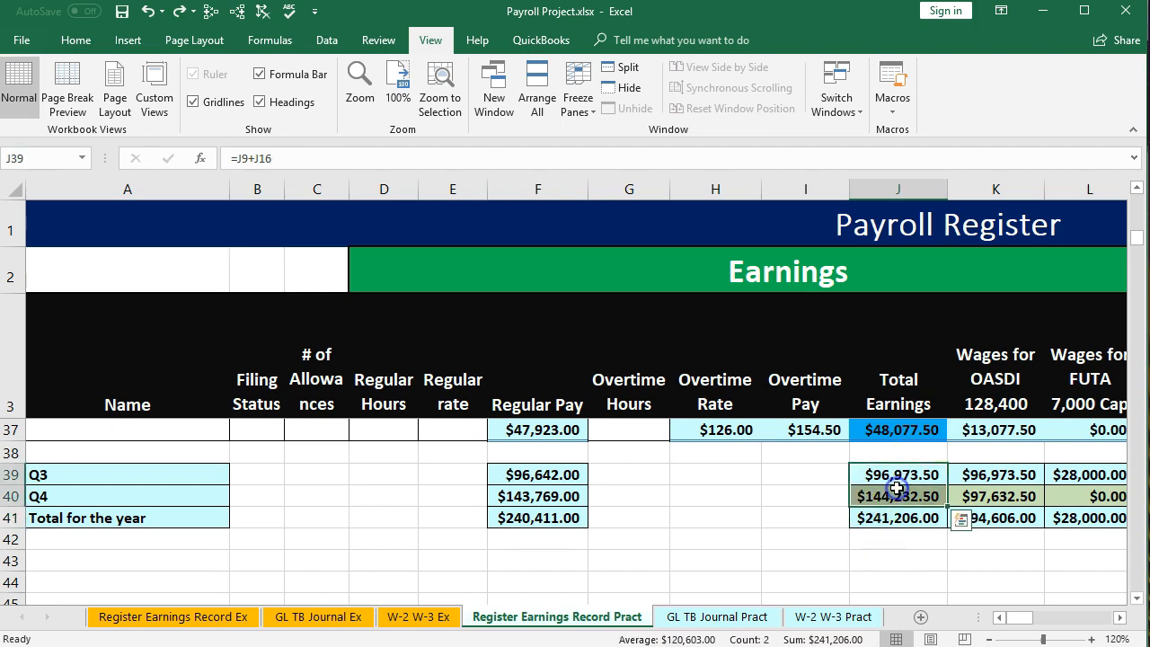
left_click(898, 518)
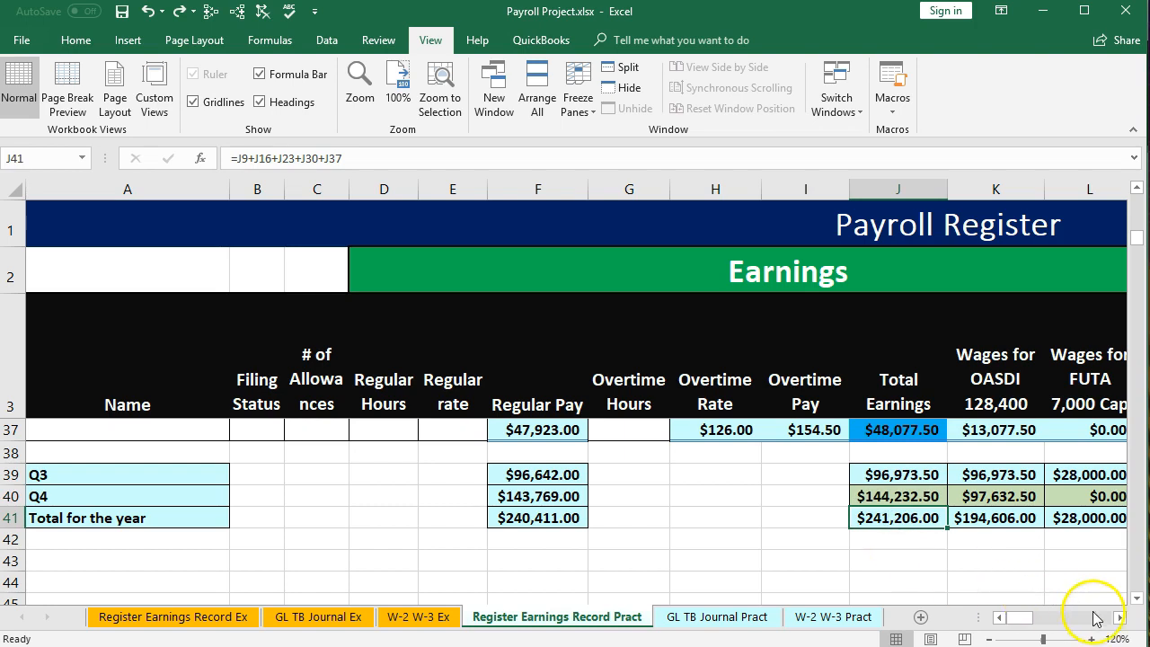
left_click(1119, 620)
left_click(1119, 620)
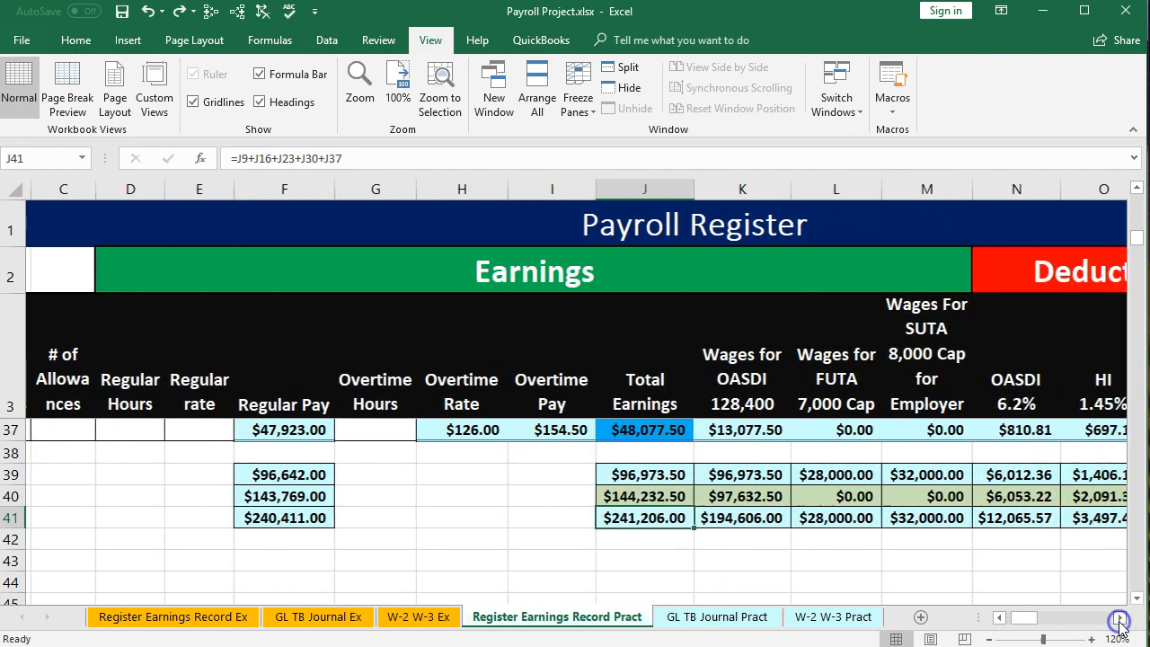
left_click(1119, 619)
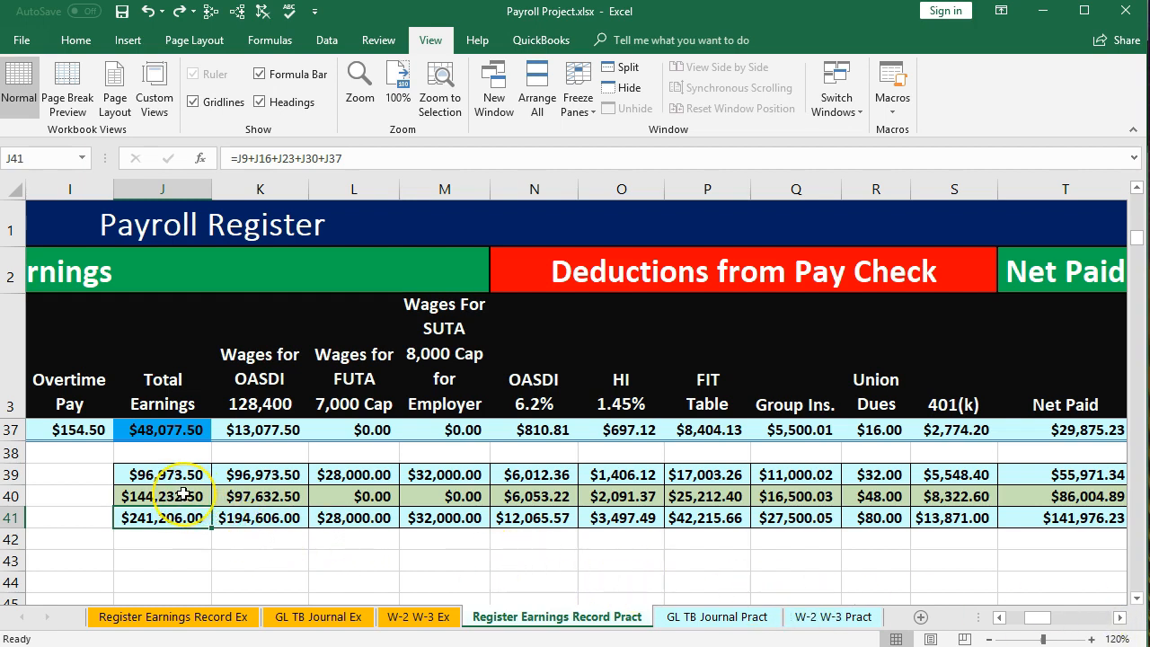
Fill the Q4 row cells J40 to X40 with a light blue standard colour
left_click_drag(183, 495, 1019, 496)
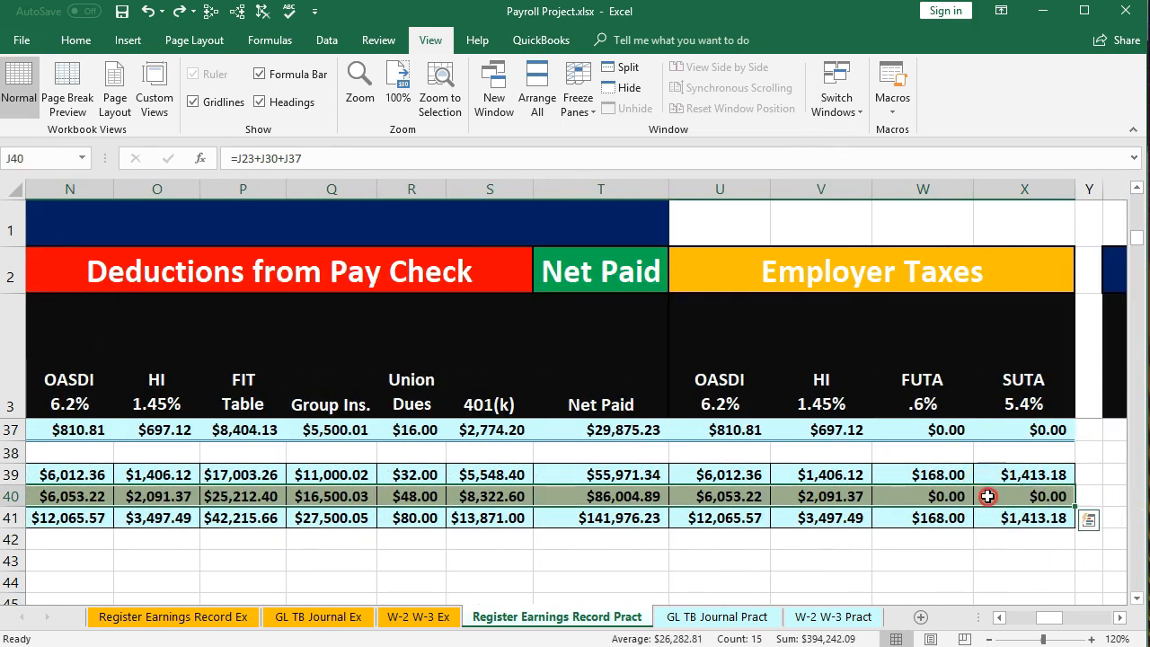
right_click(988, 499)
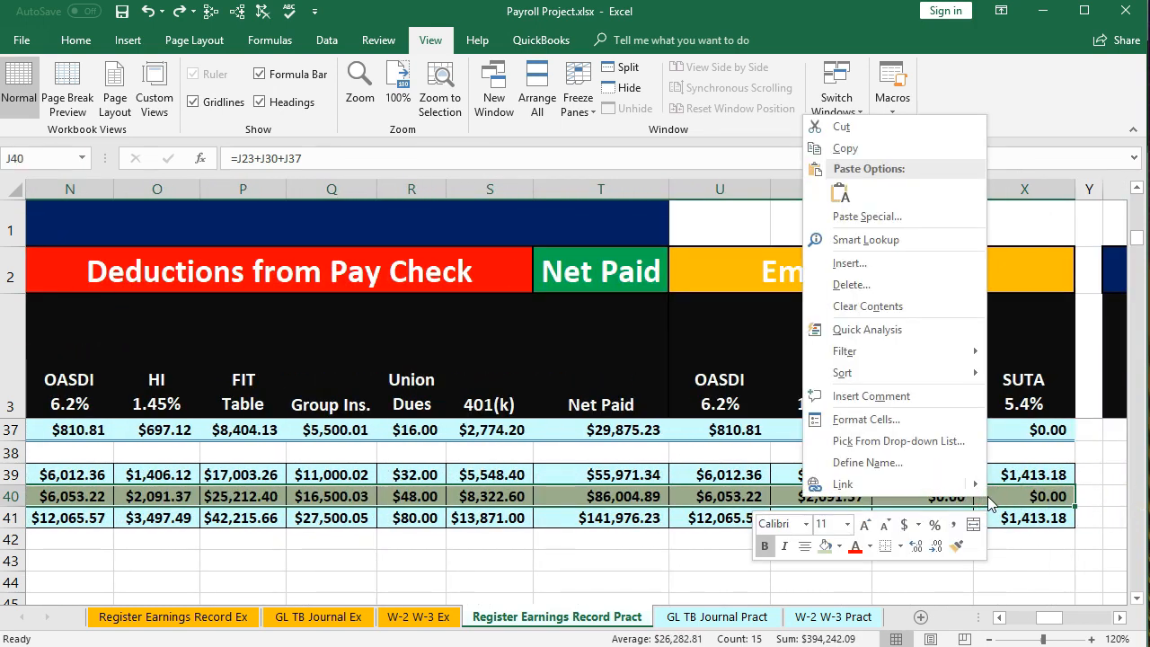
left_click(839, 547)
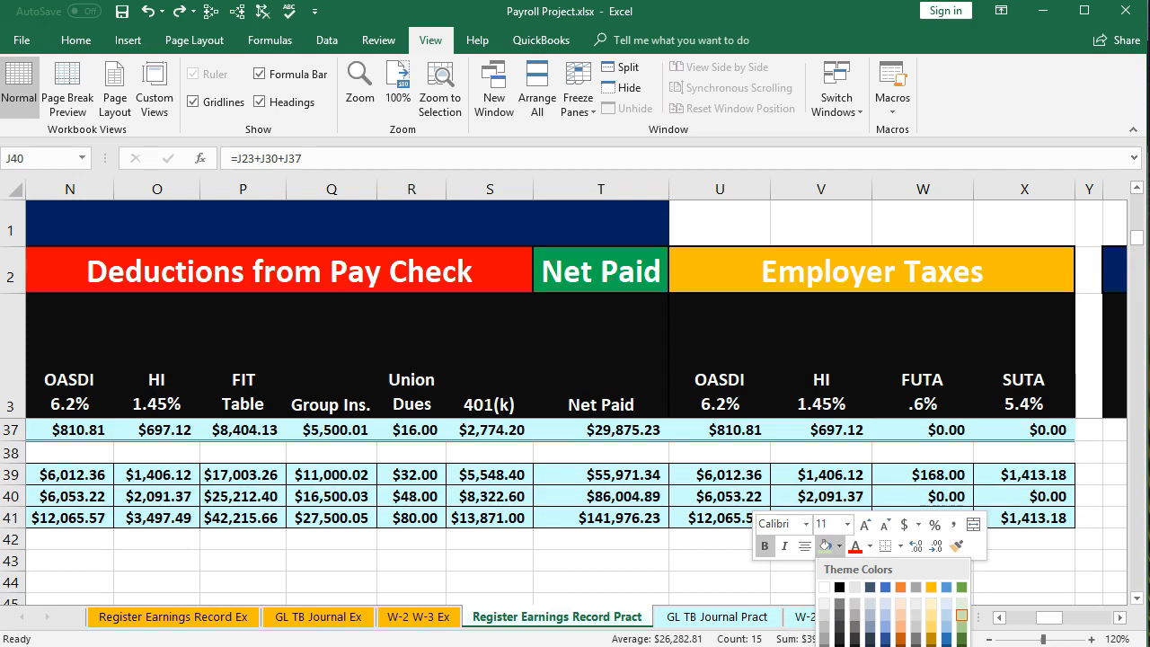
left_click(864, 646)
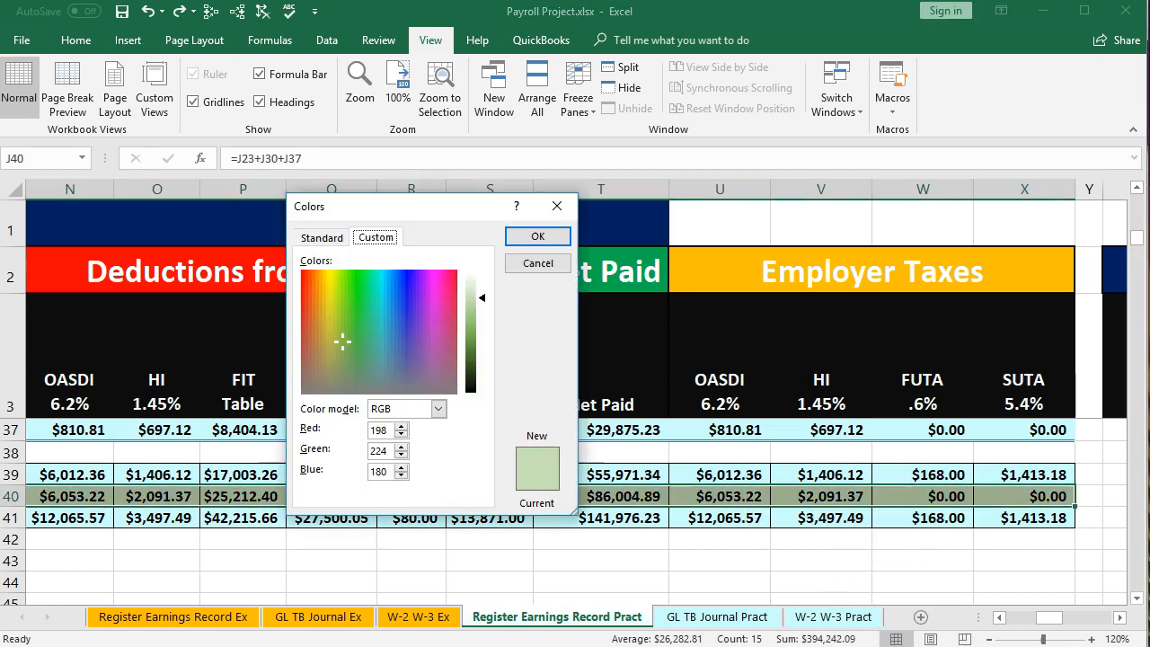
left_click(322, 237)
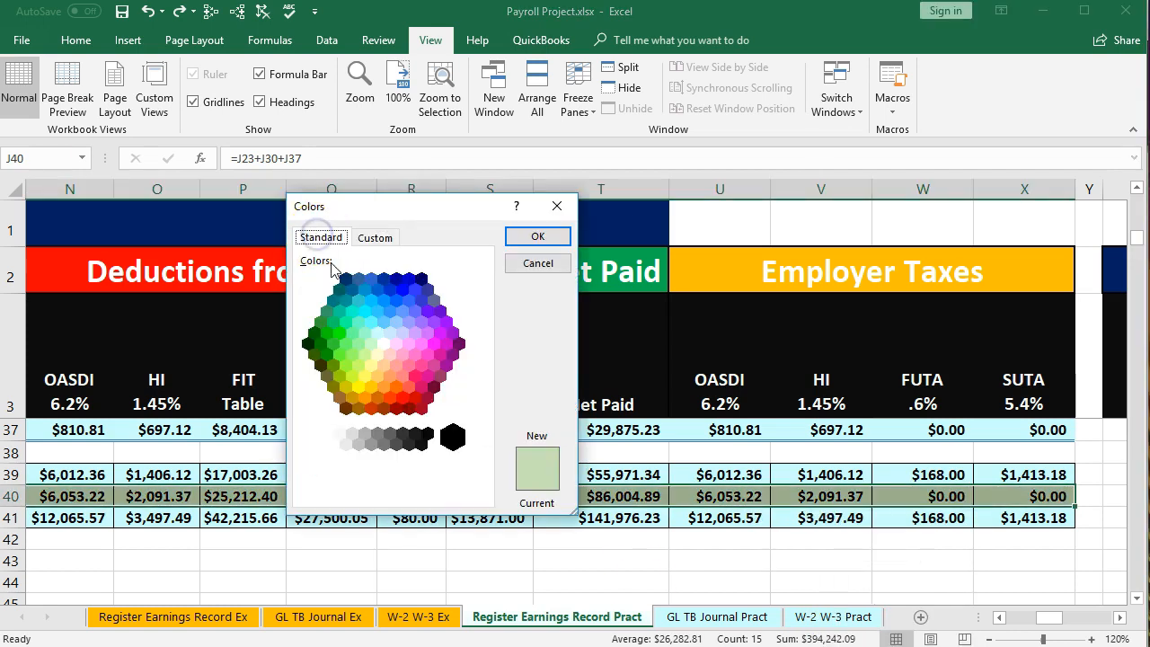
left_click(377, 333)
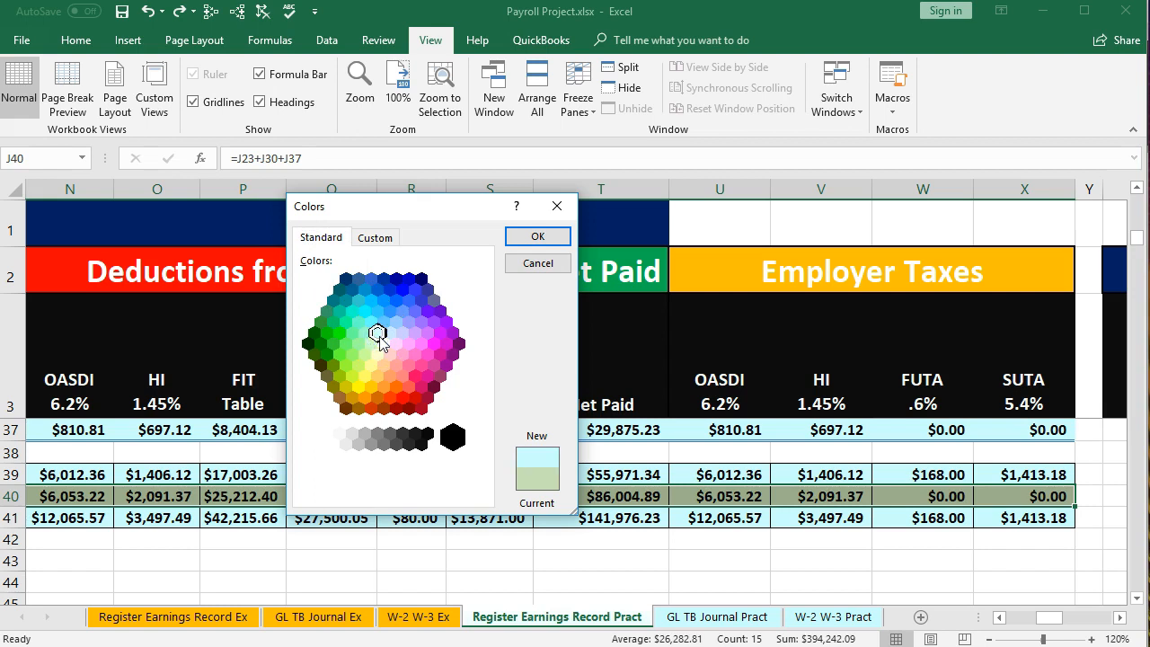
left_click(536, 236)
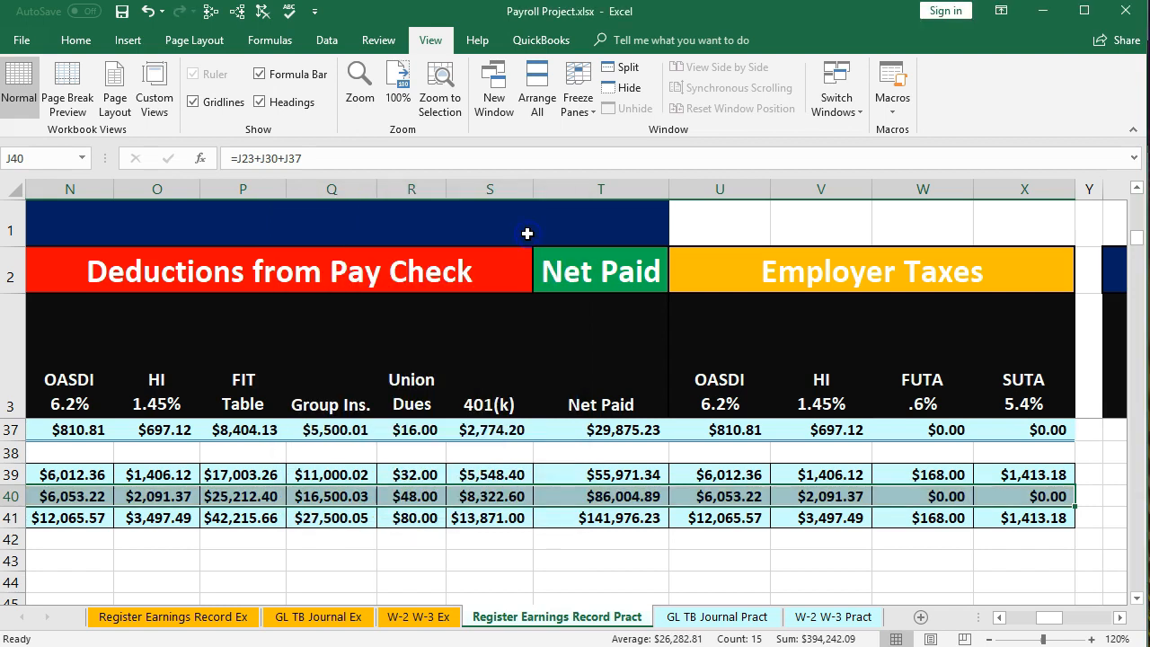
Fill the Total for the year row cells J41 to X41 with a green theme colour
left_click(750, 541)
left_click(999, 617)
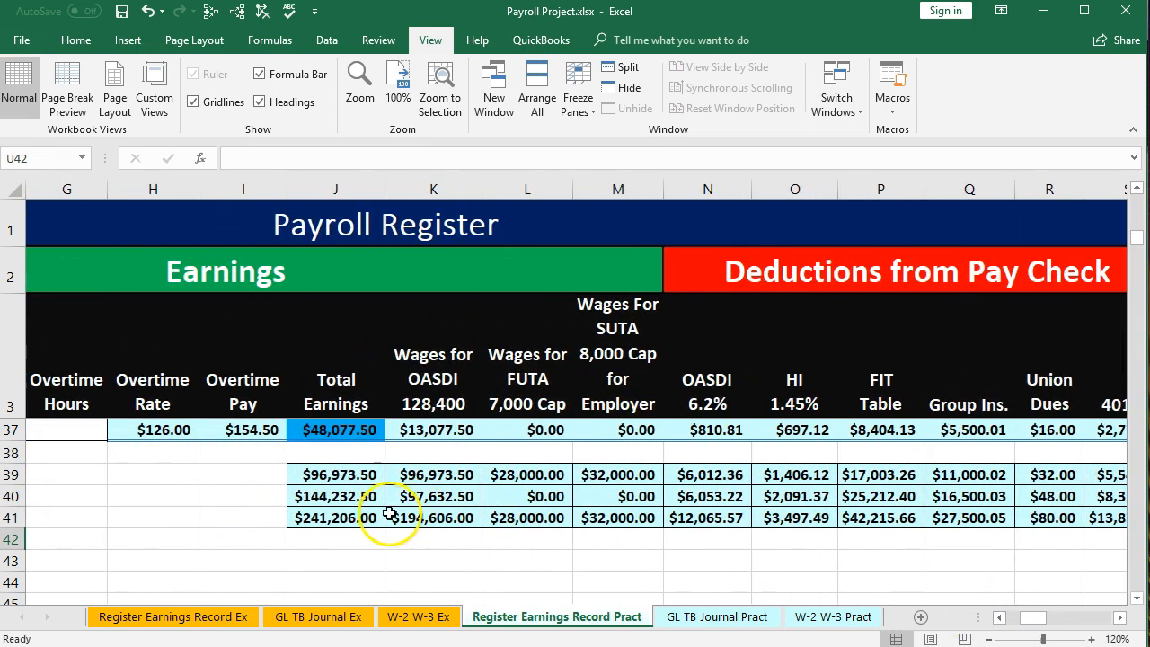
left_click(363, 519)
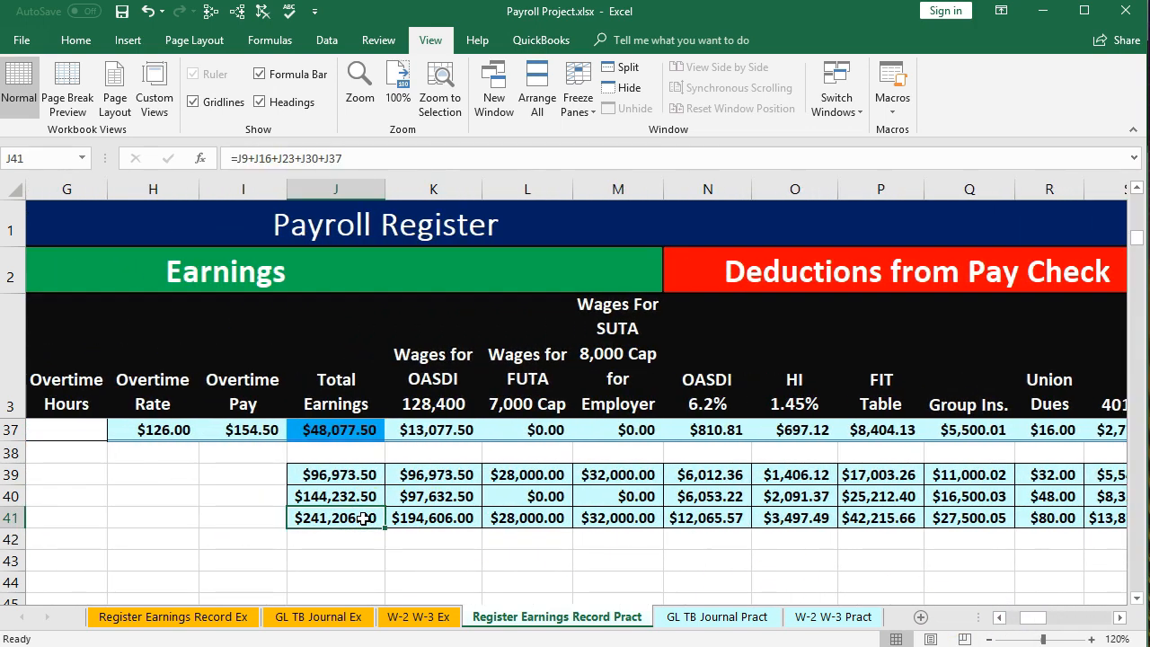
left_click_drag(364, 519, 1027, 515)
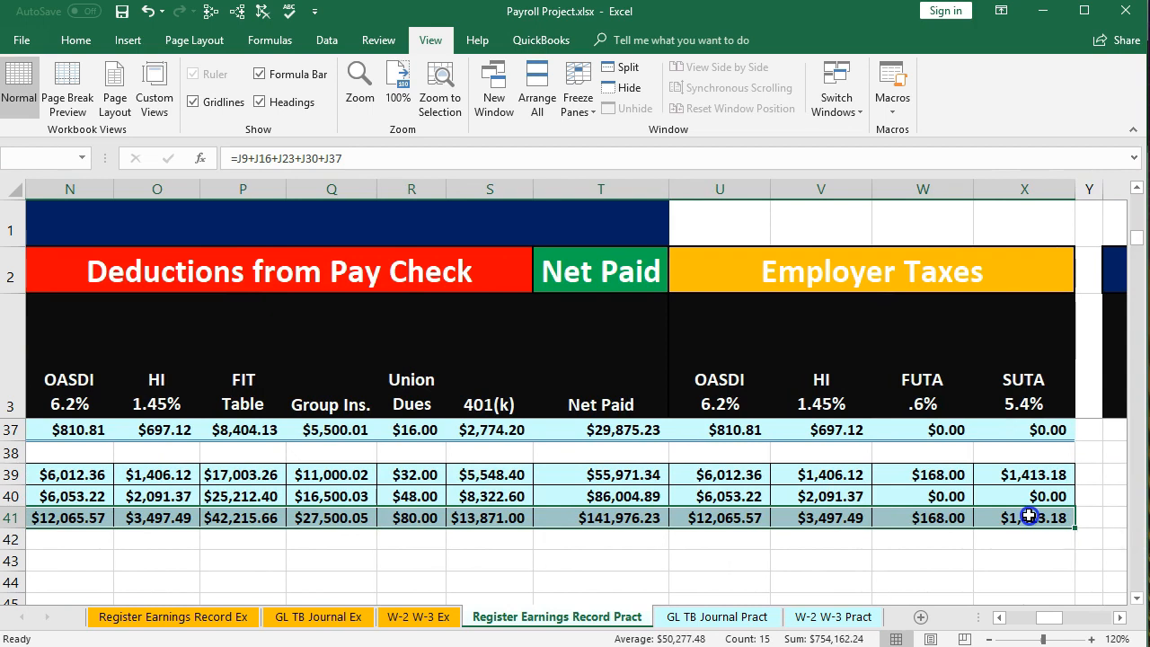
right_click(1029, 515)
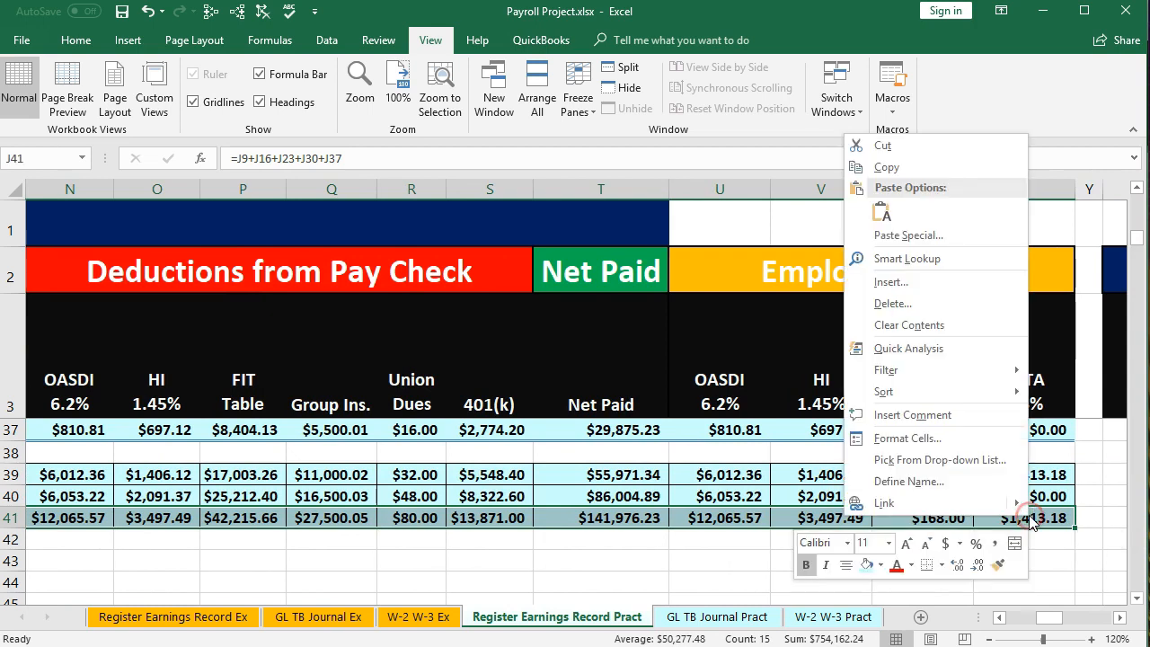
left_click(880, 566)
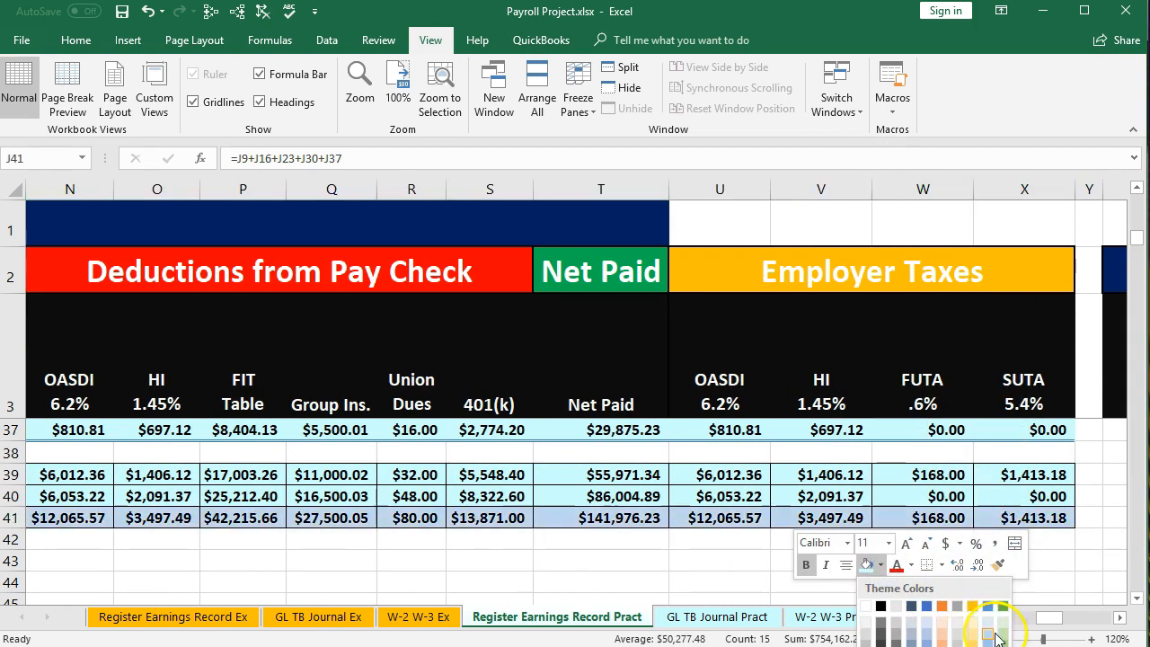
left_click(1006, 636)
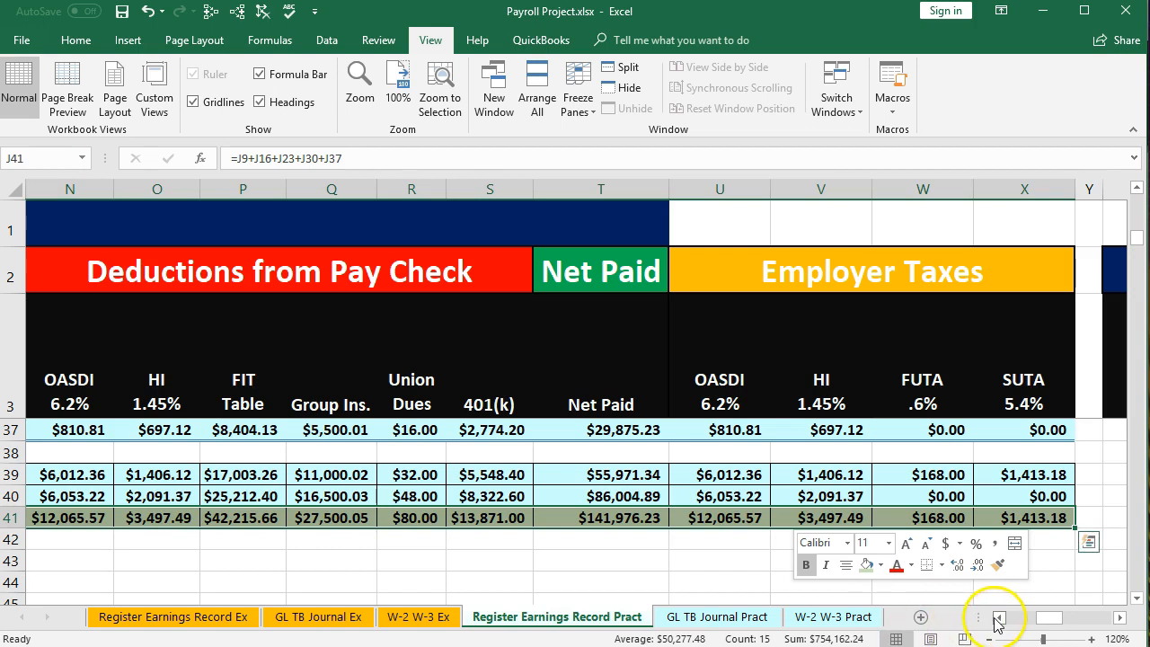
left_click(999, 617)
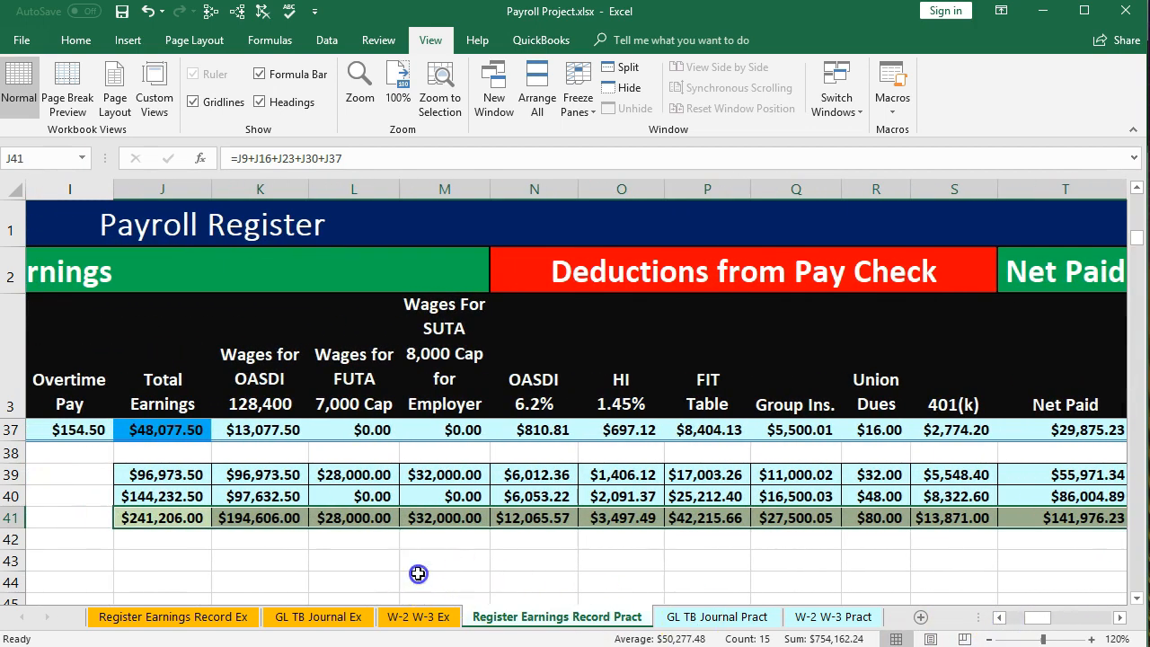
Examine the Total Earnings yearly total in the Payroll Register's Total for the year row
left_click(421, 580)
left_click(1137, 599)
left_click(1137, 599)
left_click(1136, 599)
left_click(1137, 600)
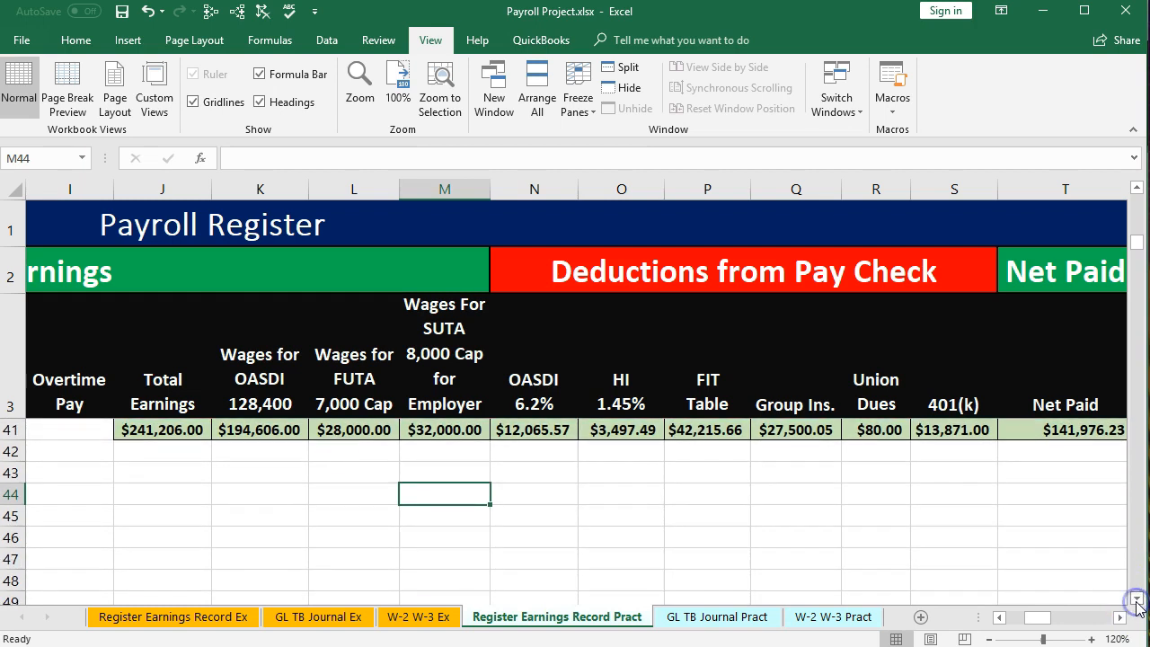
left_click(1120, 617)
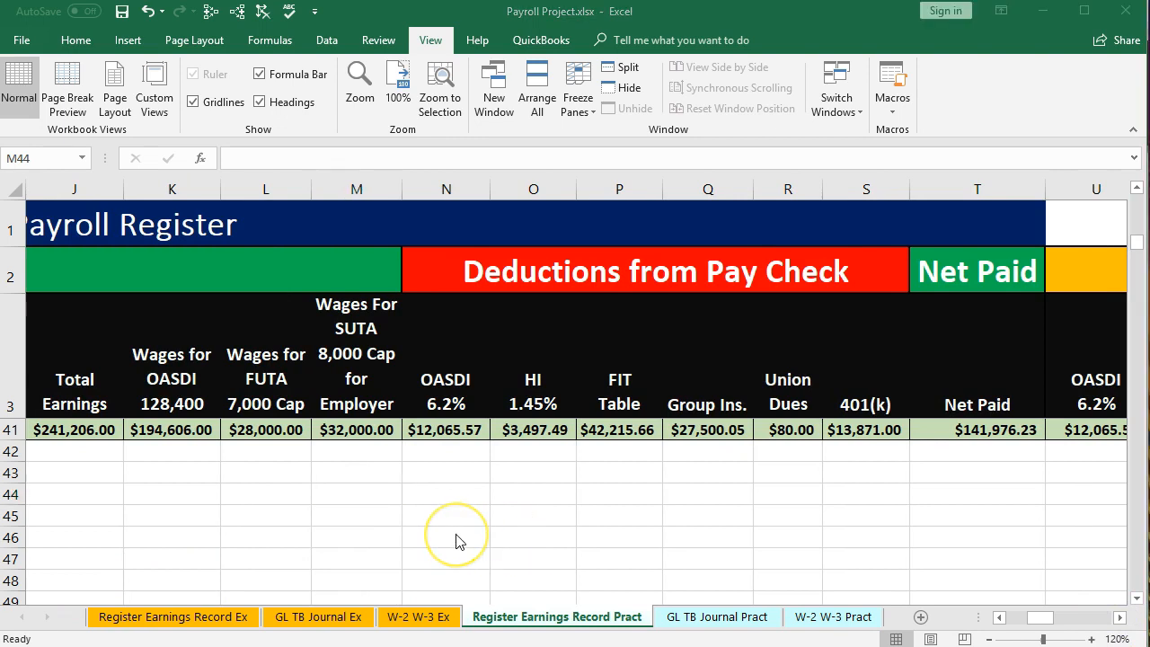
left_click(261, 518)
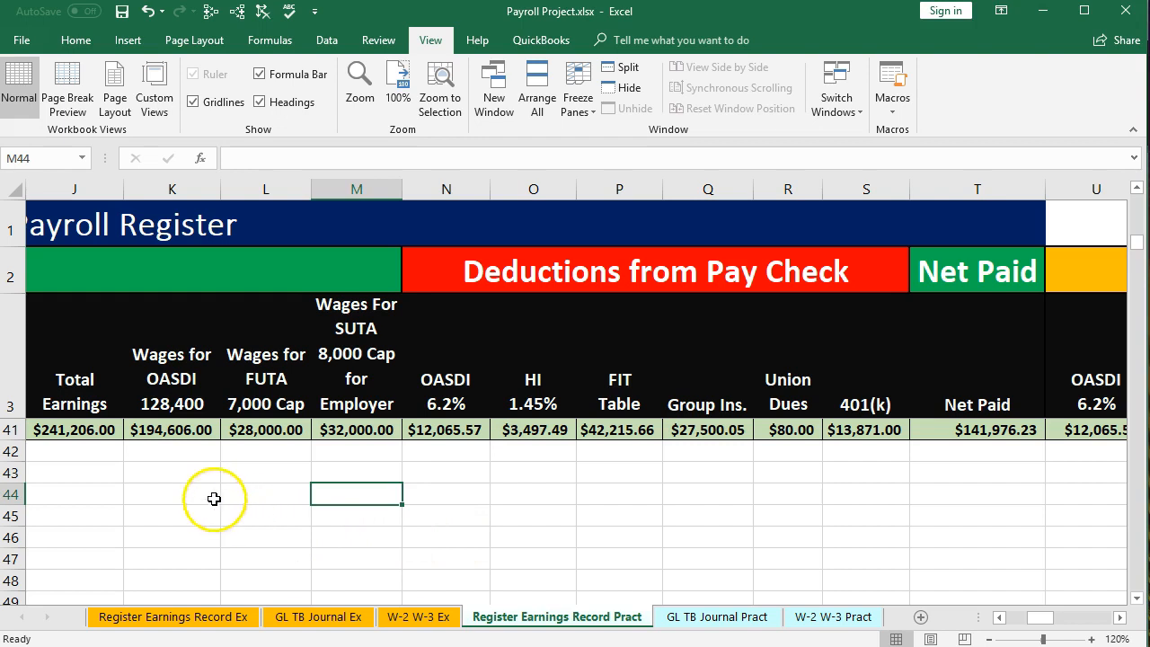
left_click(104, 430)
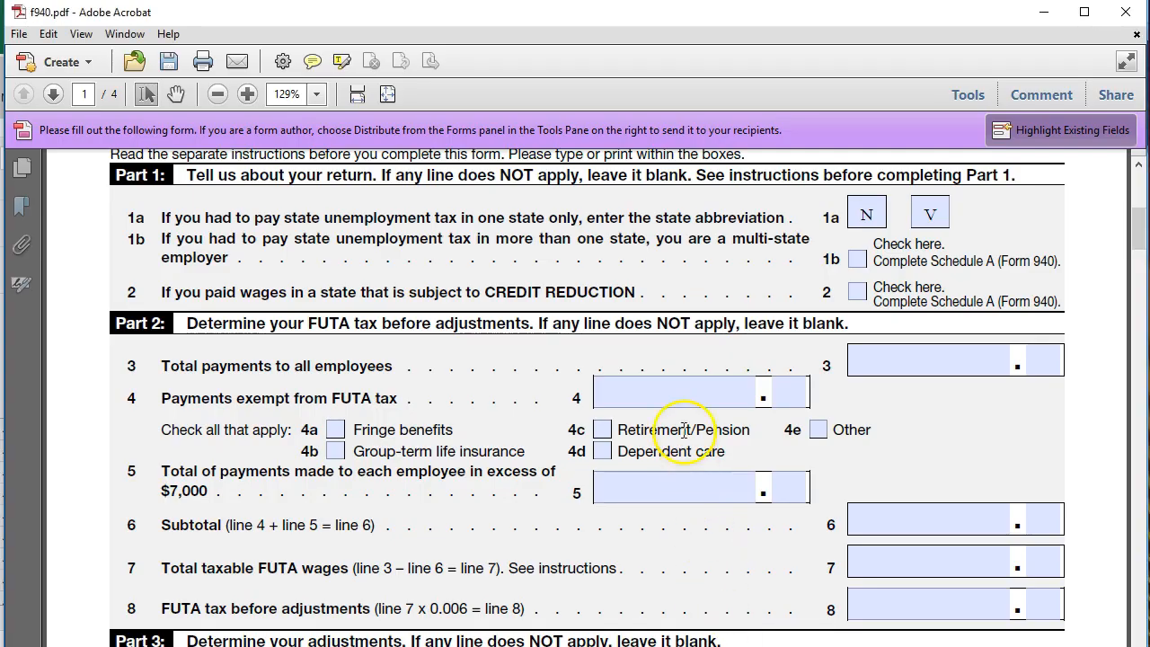
In the Form 940 PDF, enter 241.206 and 00 cents as line 3 total payments to all employees
left_click(683, 395)
left_click(903, 357)
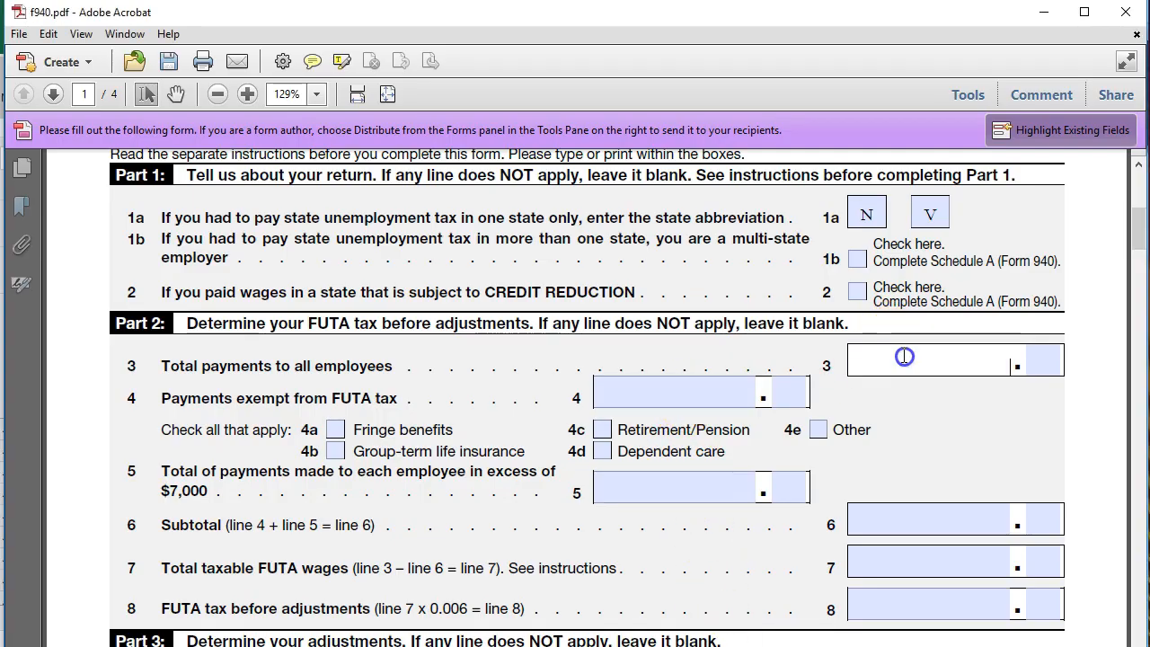
type("241.206")
key("Tab")
type("00")
key("Tab")
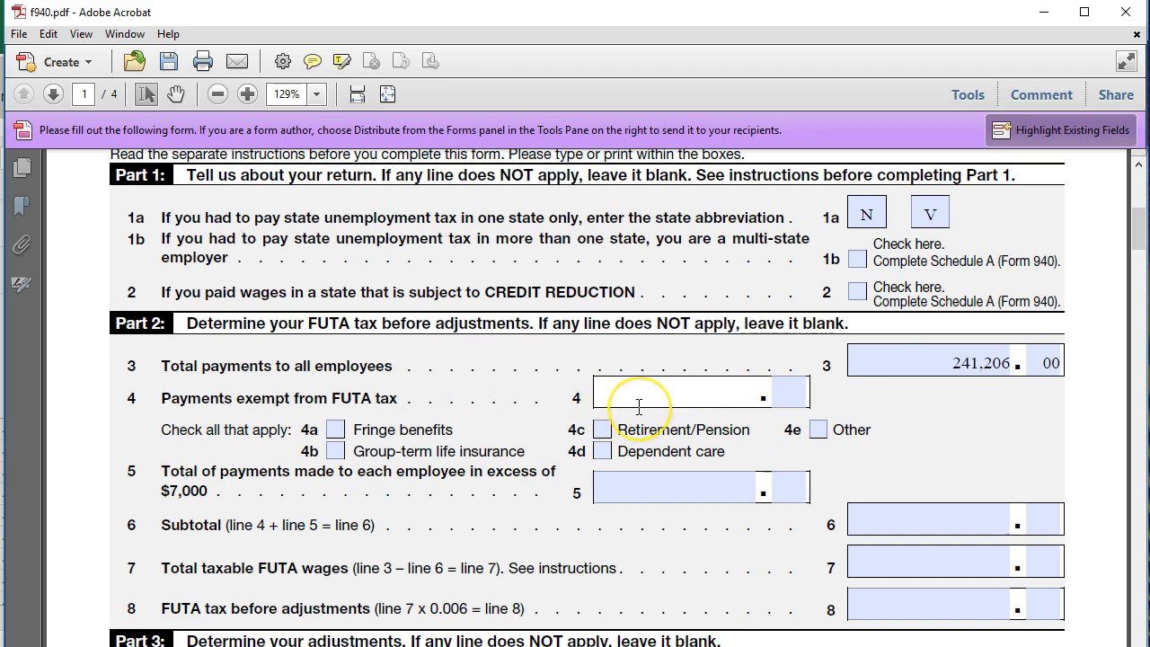
Examine the Part 2 fields for lines 5 through 8 of the form
left_click(643, 487)
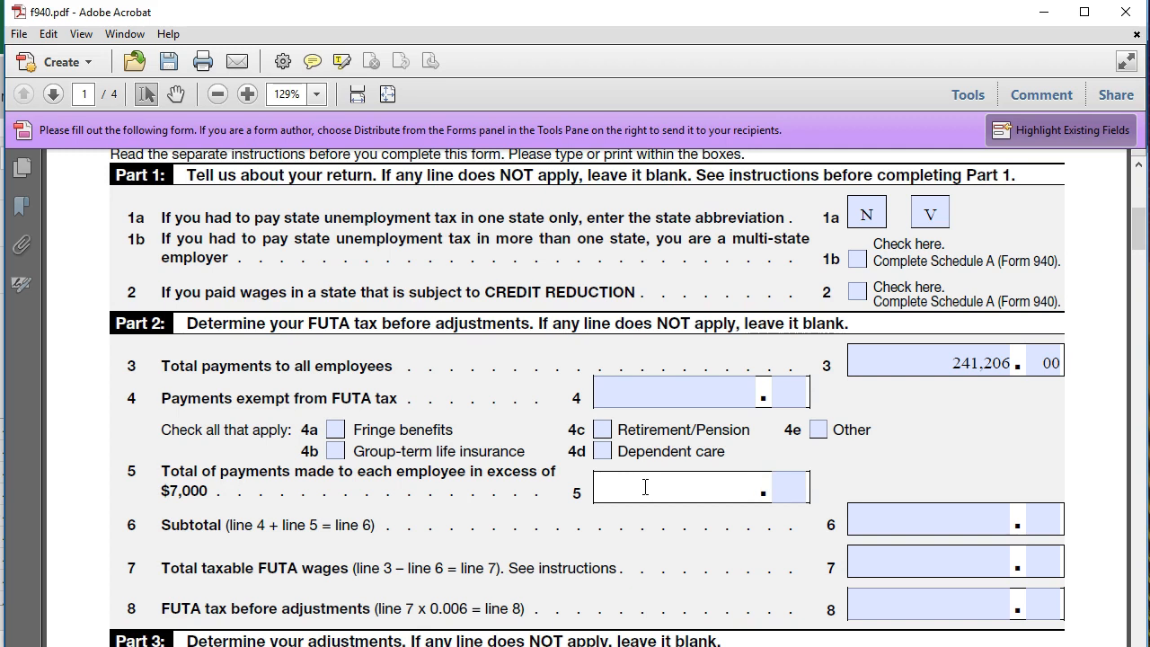
left_click(879, 510)
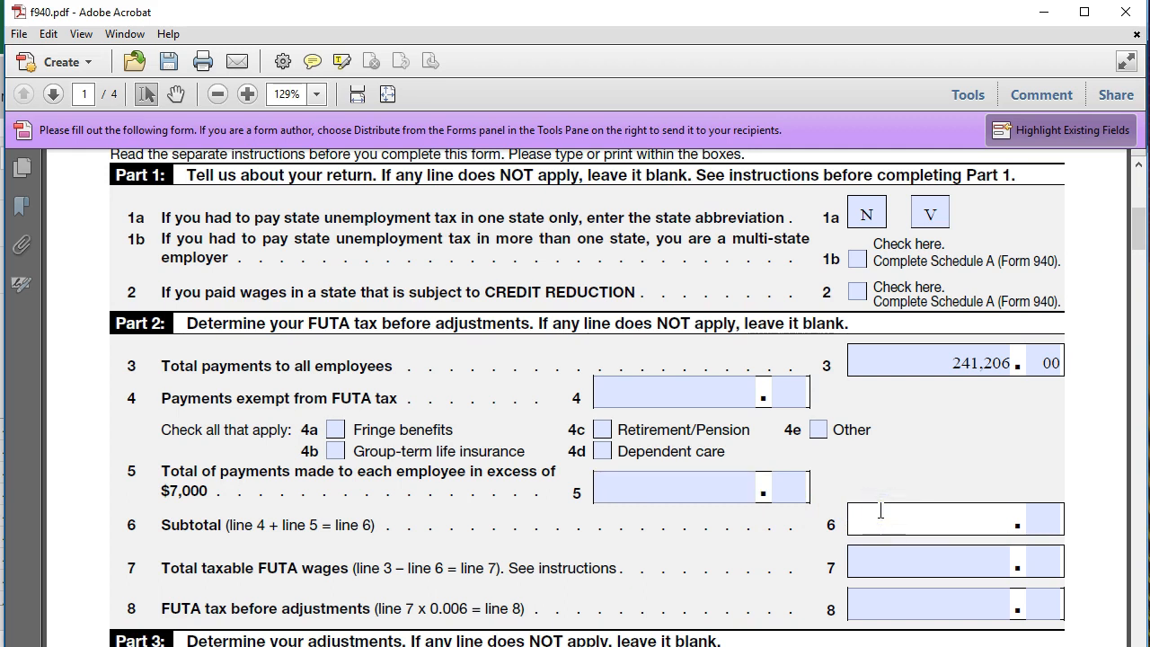
left_click(899, 557)
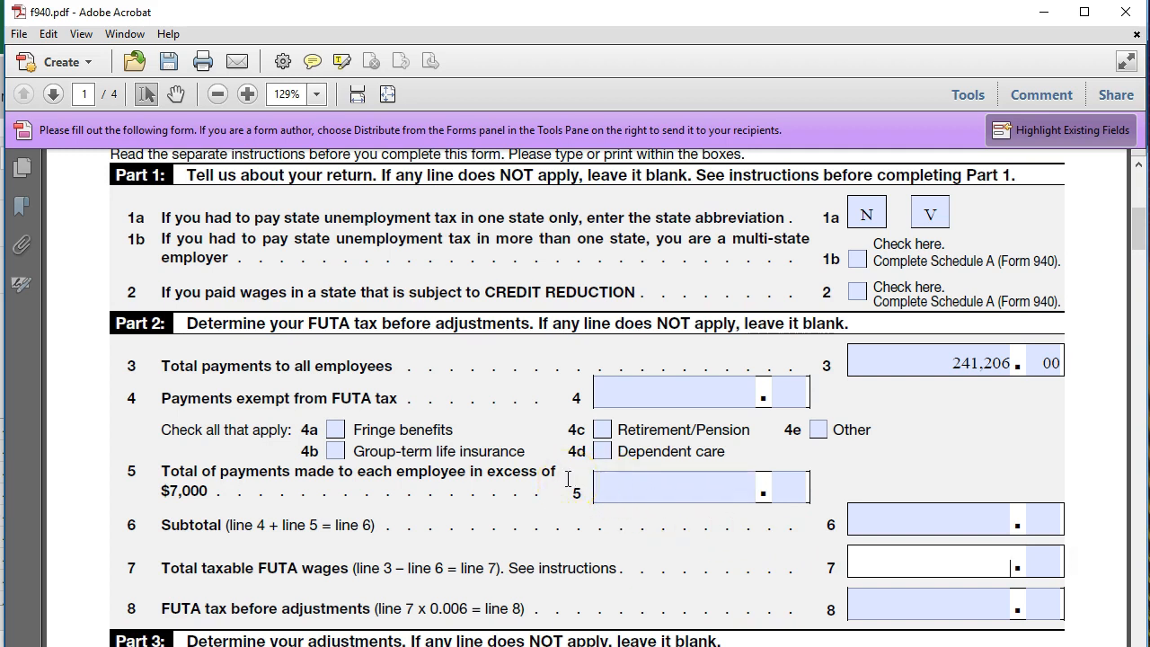
left_click(869, 563)
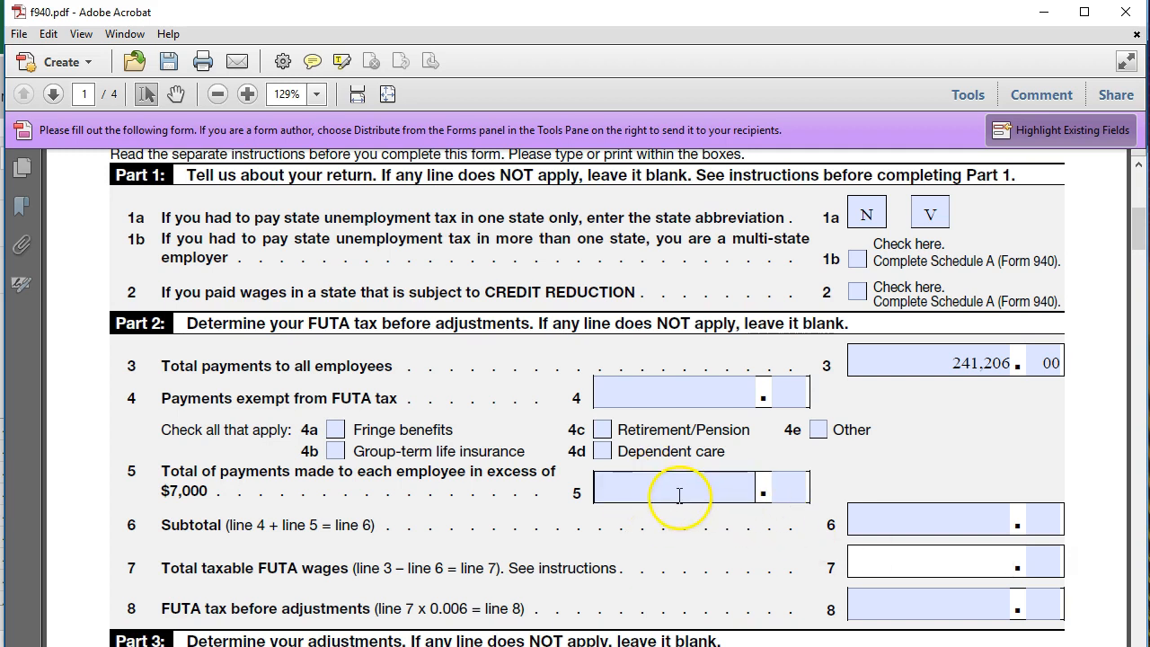
left_click(870, 596)
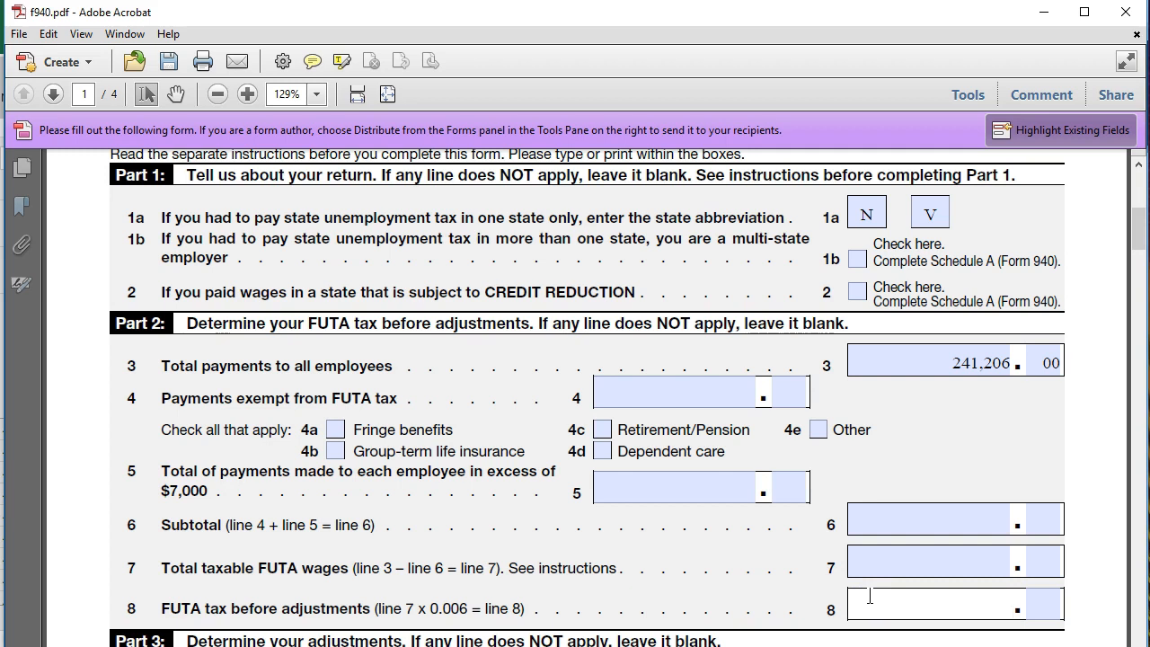
left_click(870, 561)
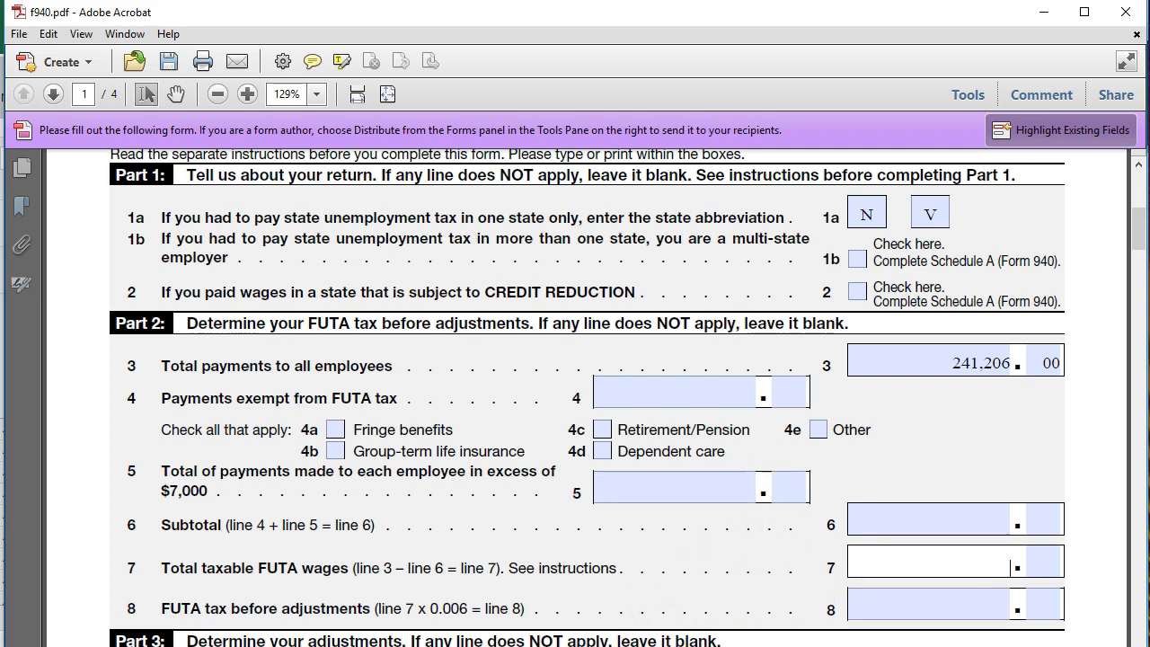
Switch to Excel and check the Wages for FUTA 7,000 Cap yearly total in cell L41
key("alt+Tab")
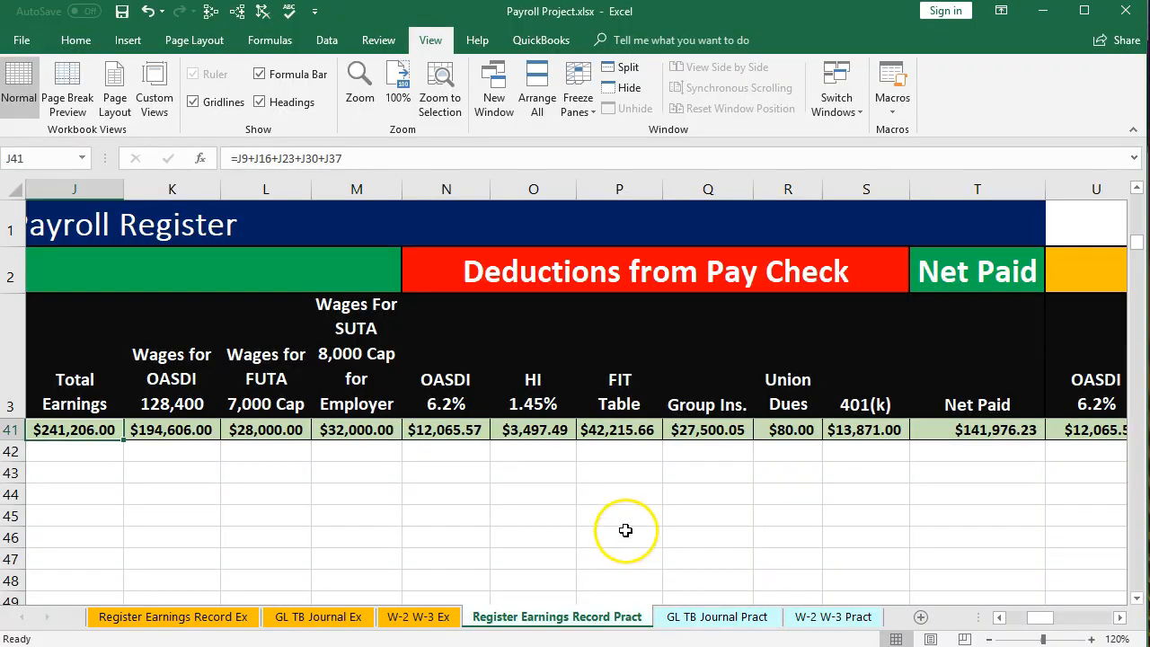
left_click(659, 471)
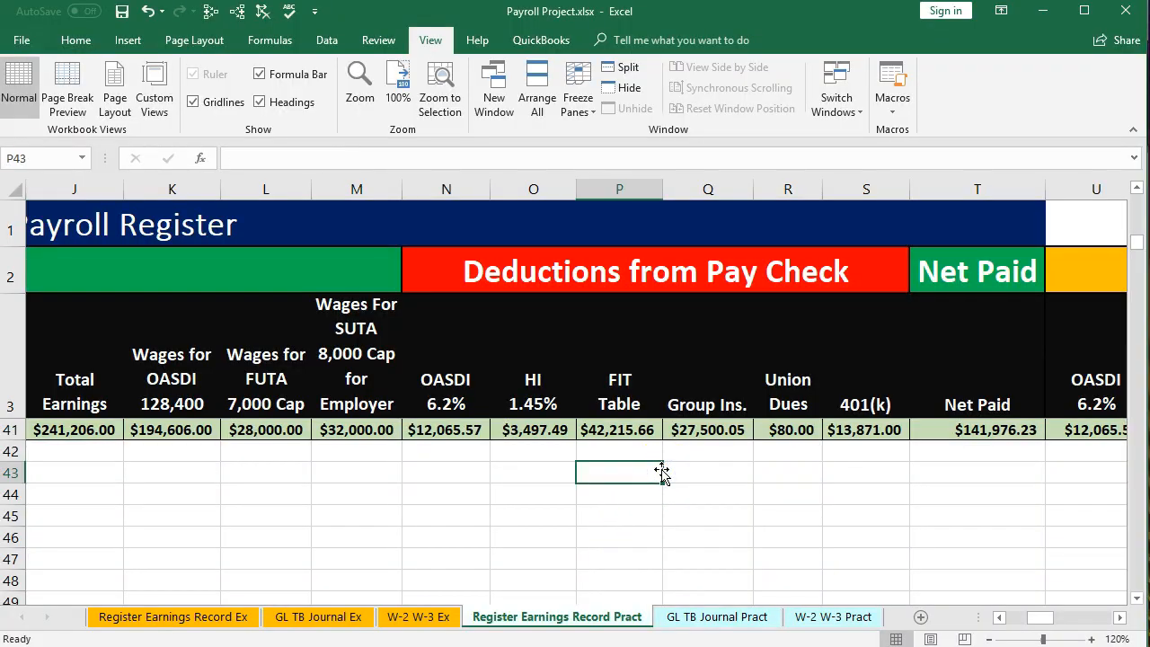
key("Left")
key("Left")
key("Left")
key("Left")
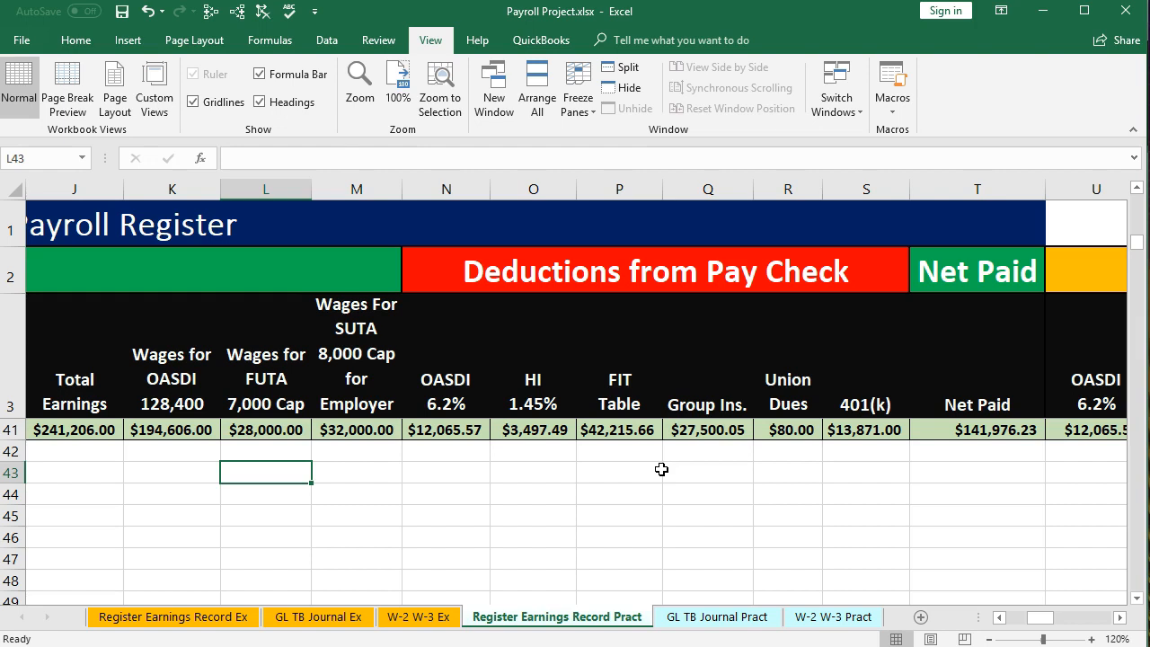
key("Up")
key("Up")
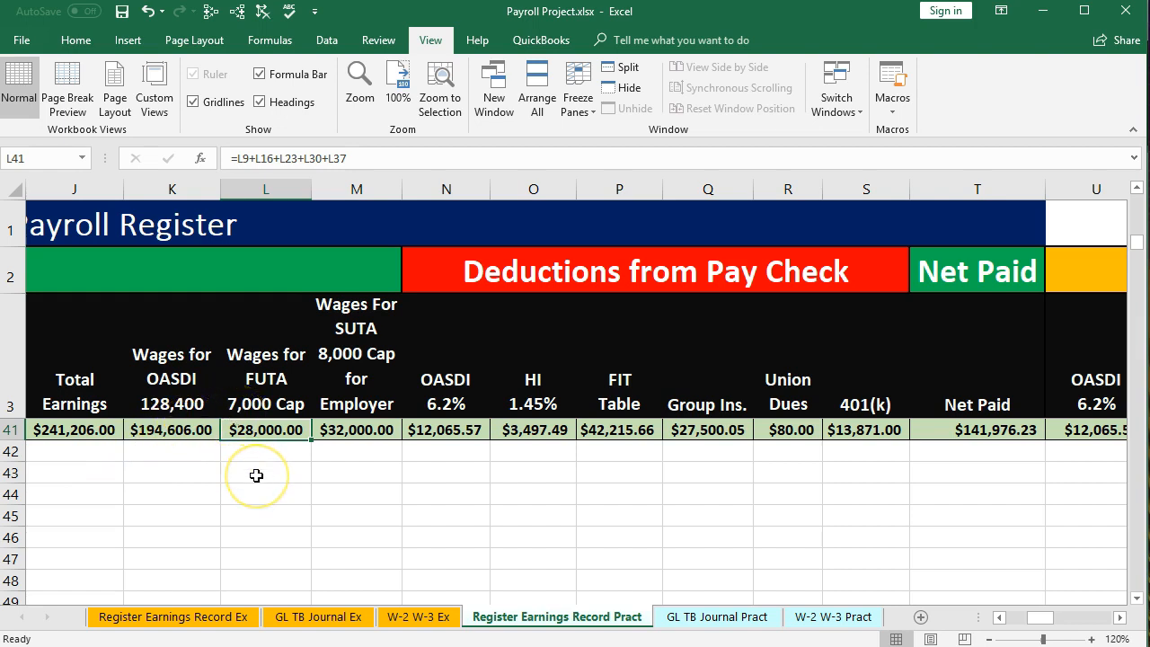
Open Calculator and calculate 4 times 7000
key("alt+Tab")
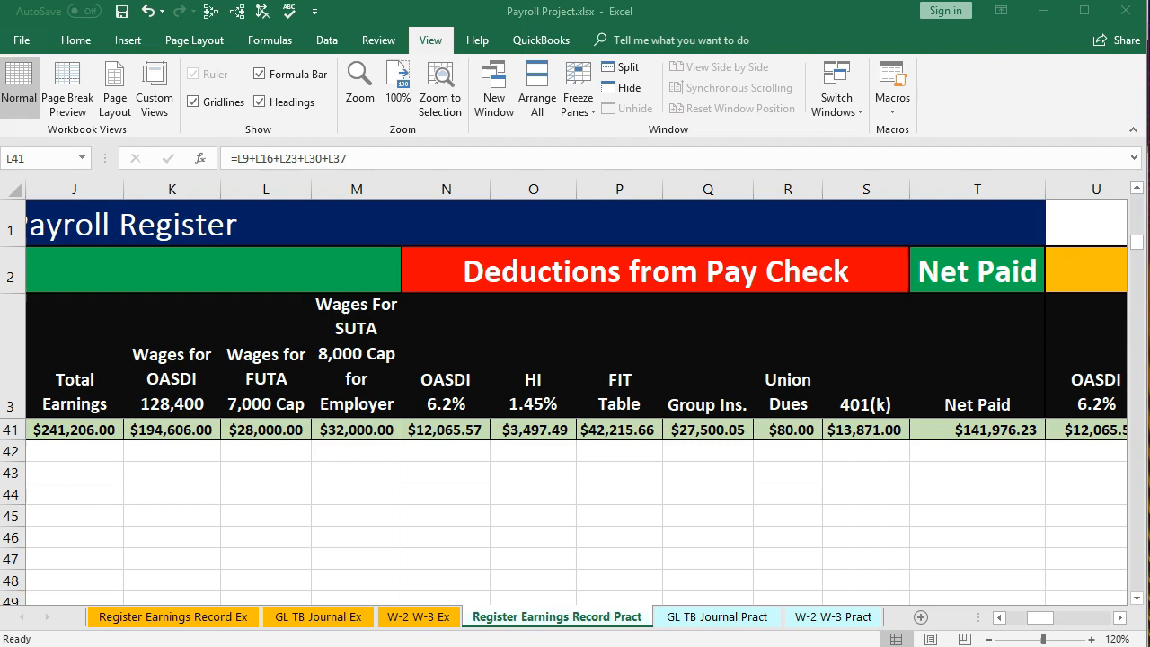
left_click_drag(1149, 260, 445, 349)
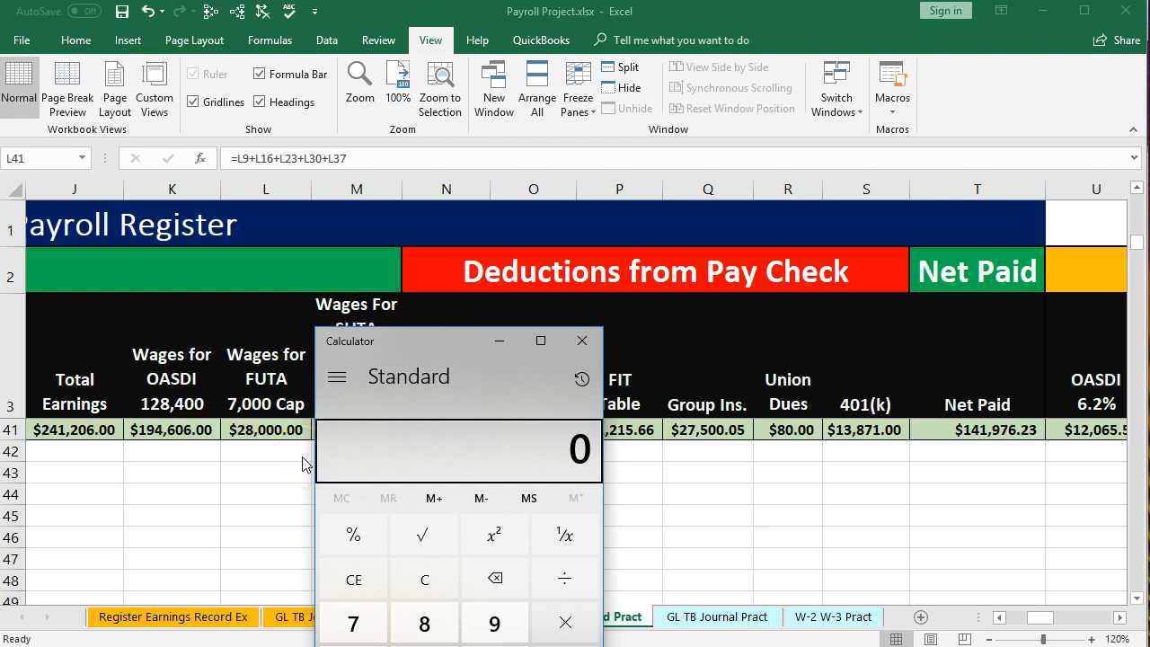
left_click_drag(314, 451, 313, 450)
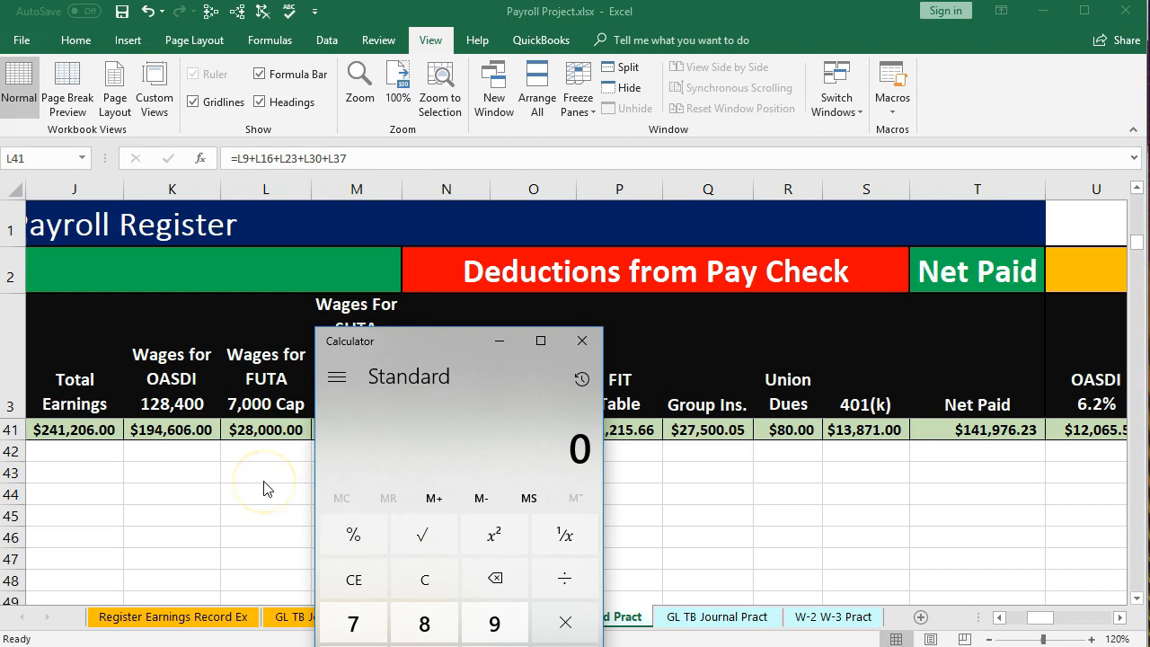
key("4")
key("asterisk")
key("7")
key("0")
key("0")
key("0")
key("Return")
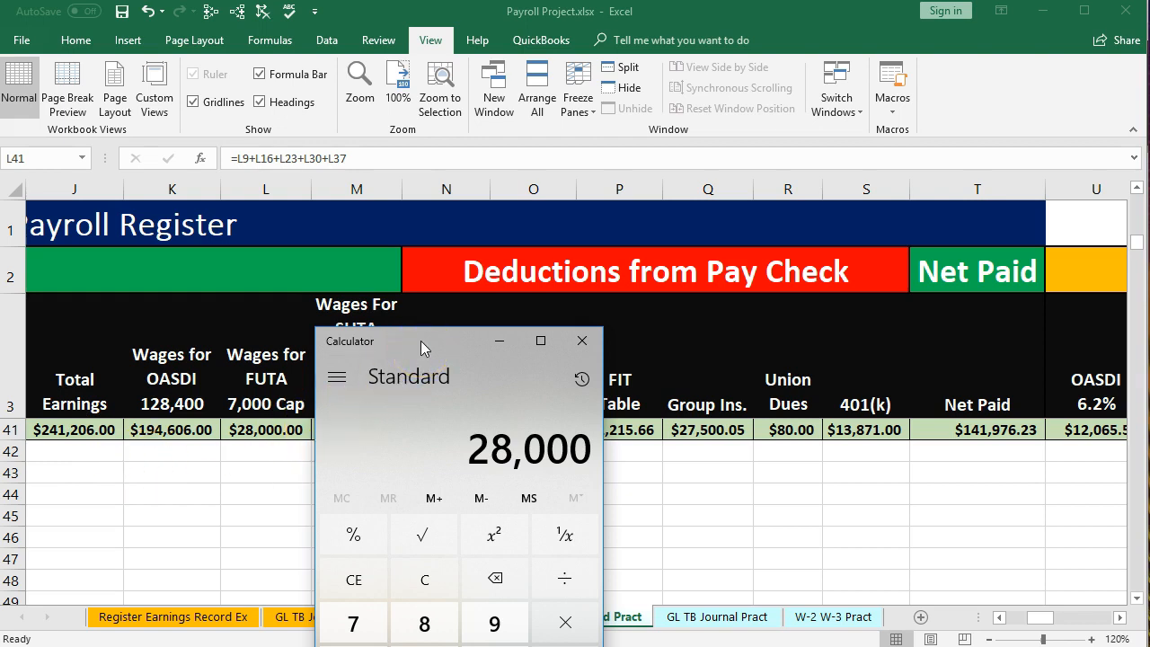
Move Calculator aside and check the employer FUTA yearly total in cell W41
left_click_drag(441, 349, 1149, 396)
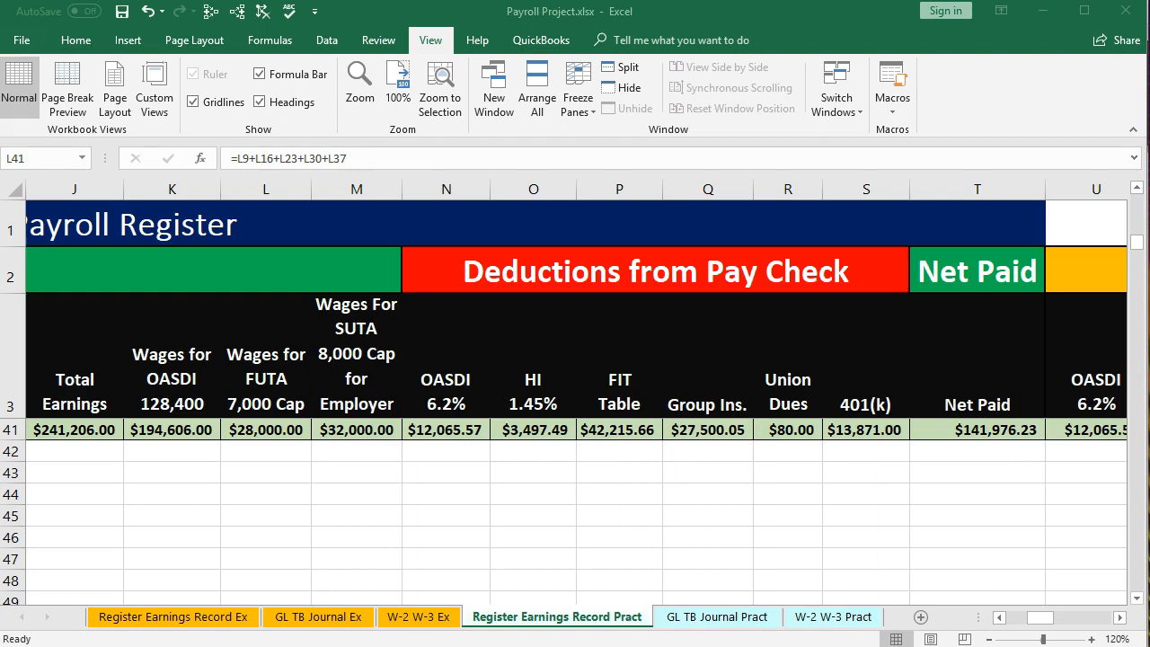
left_click(1048, 430)
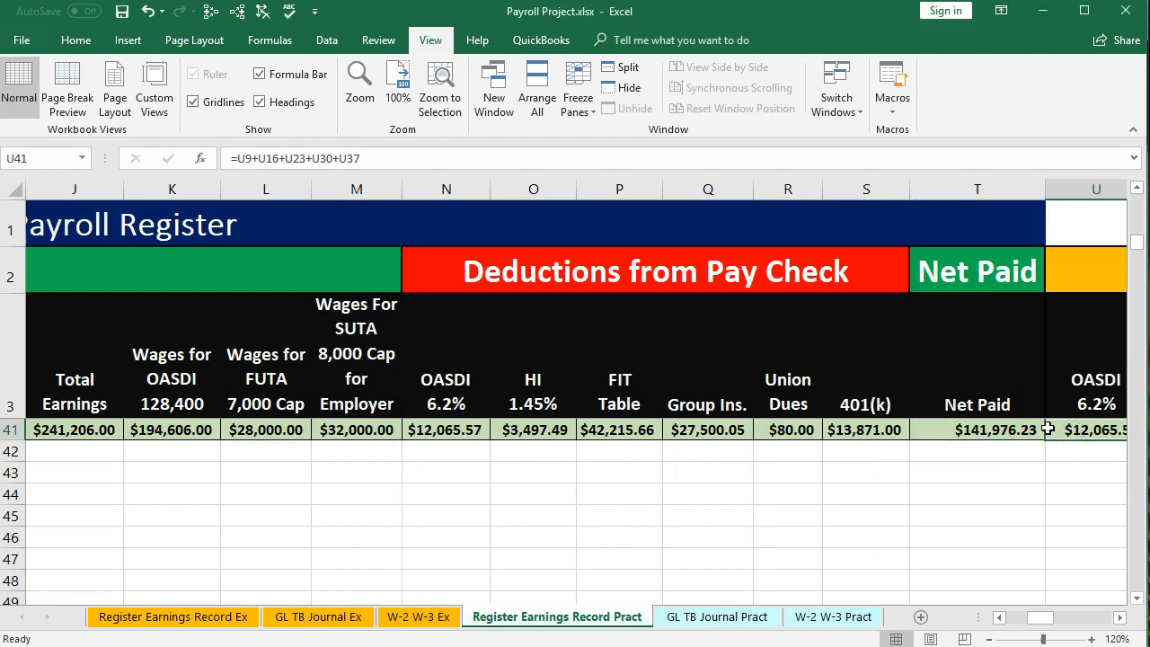
key("Right")
key("Right")
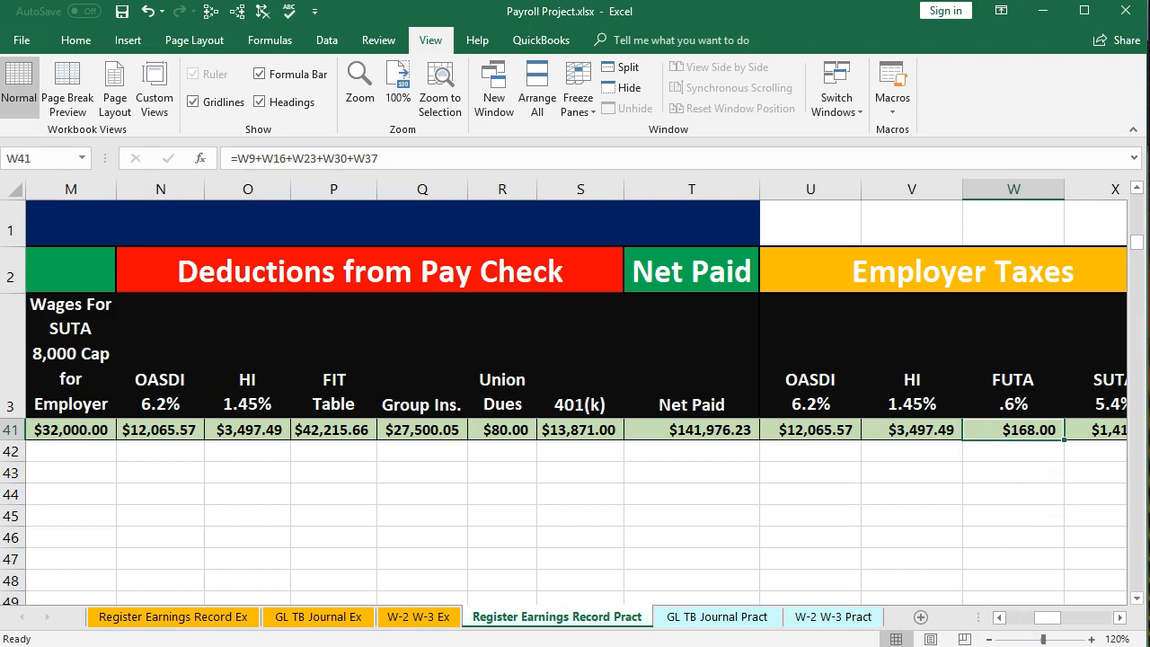
Switch to the form and enter 28.000 and 00 cents as line 7 total taxable FUTA wages
key("alt+Tab")
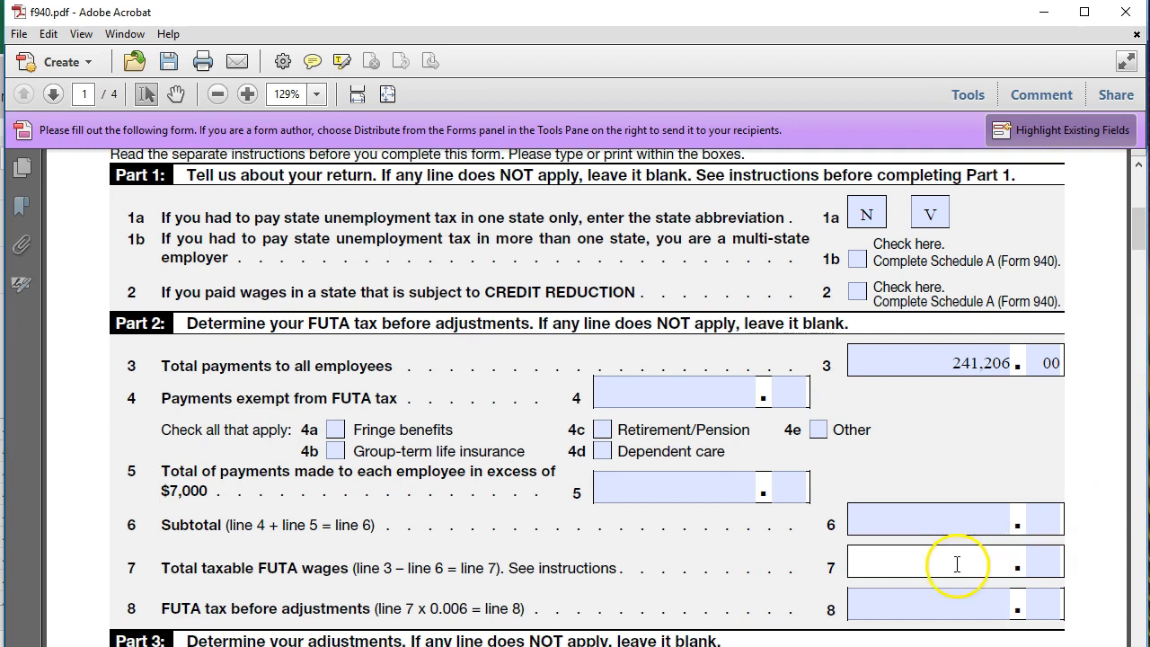
type("28000")
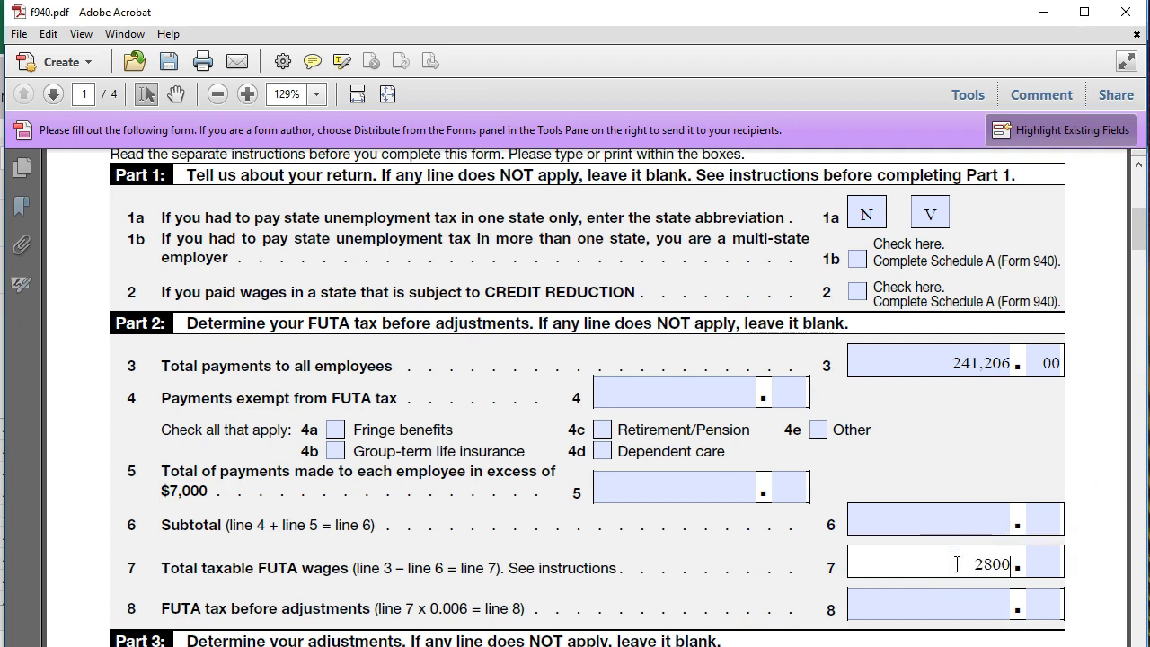
key("BackSpace")
key("BackSpace")
key("BackSpace")
type(".000")
key("Tab")
type("00")
key("Tab")
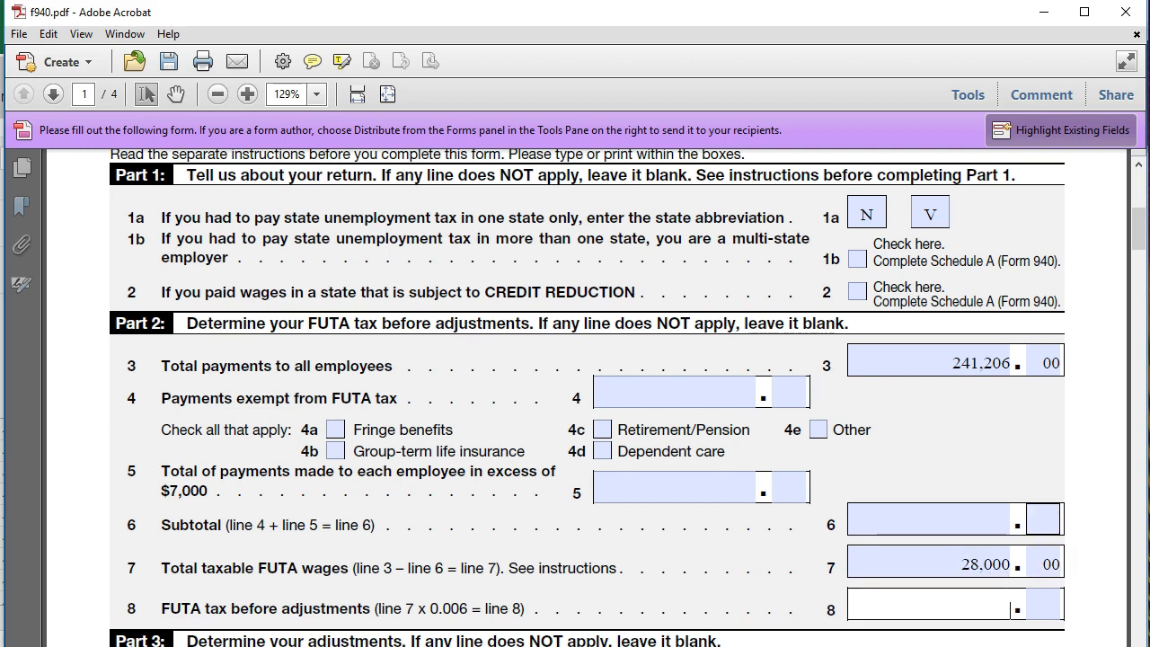
In Calculator, compute 28000 times 0.006 for the FUTA tax
key("alt+Tab")
left_click_drag(1058, 336, 730, 272)
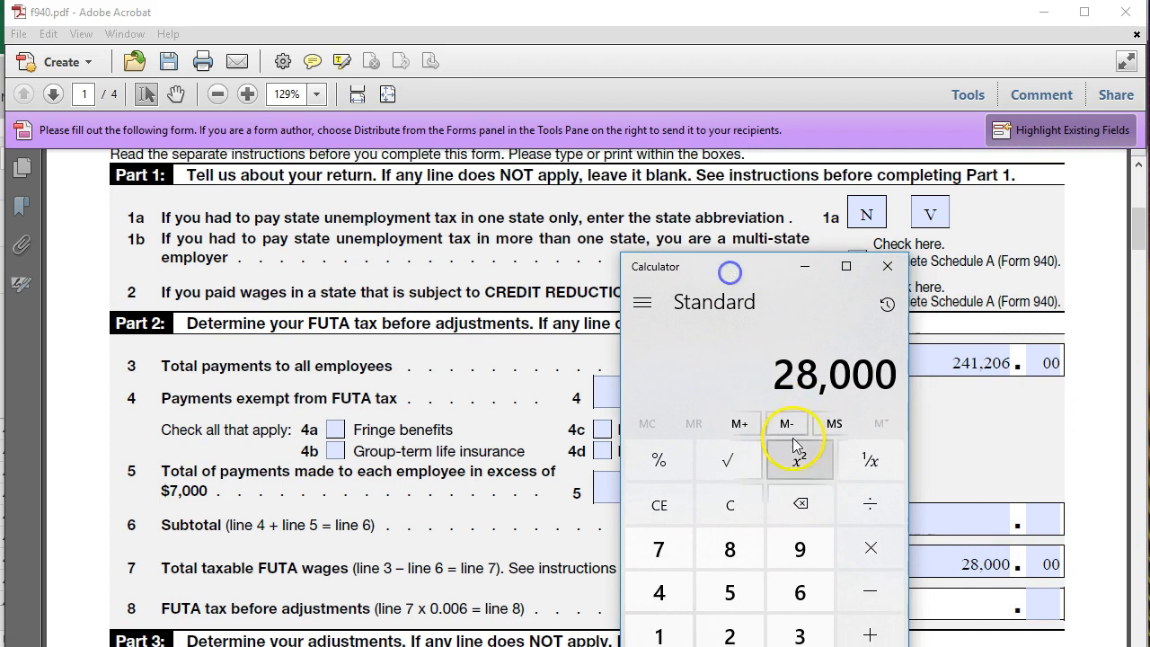
left_click(730, 505)
type("28000*")
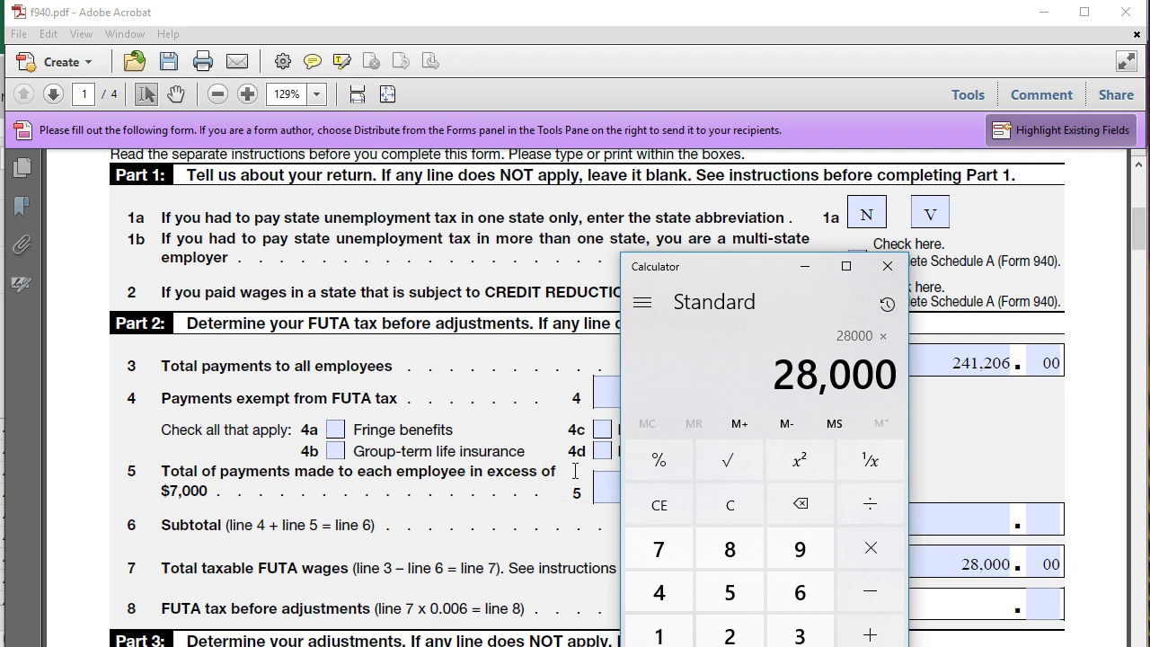
type("0.006")
key("Return")
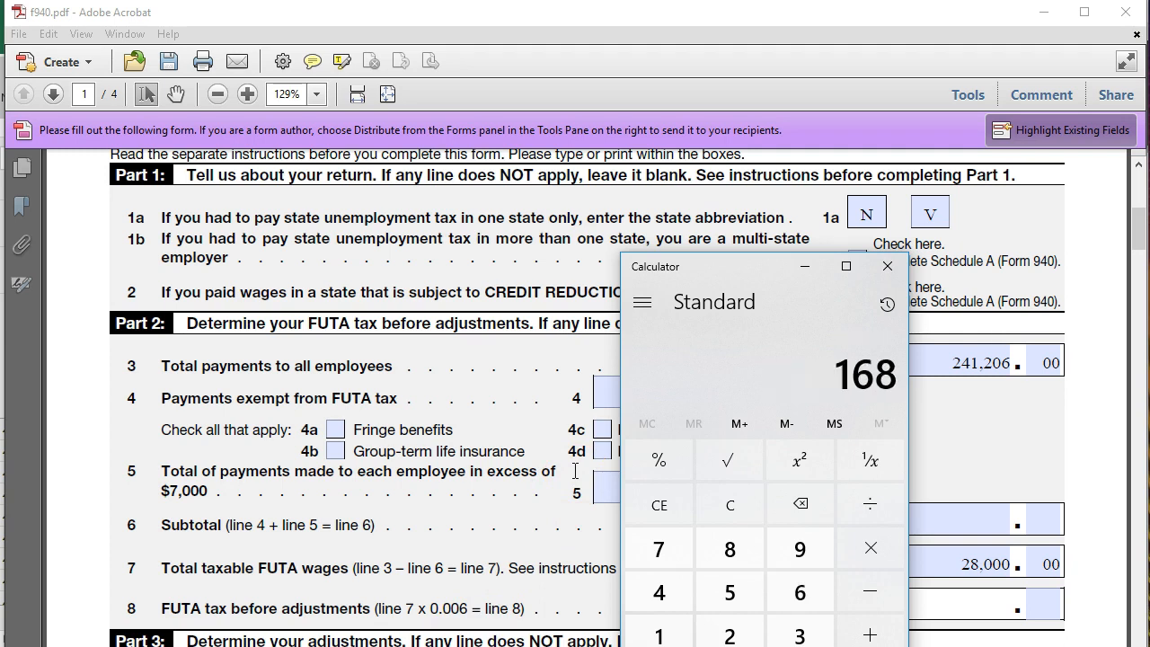
Move Calculator aside and enter 168 and 00 cents as line 8 FUTA tax before adjustments
left_click_drag(738, 270, 1149, 216)
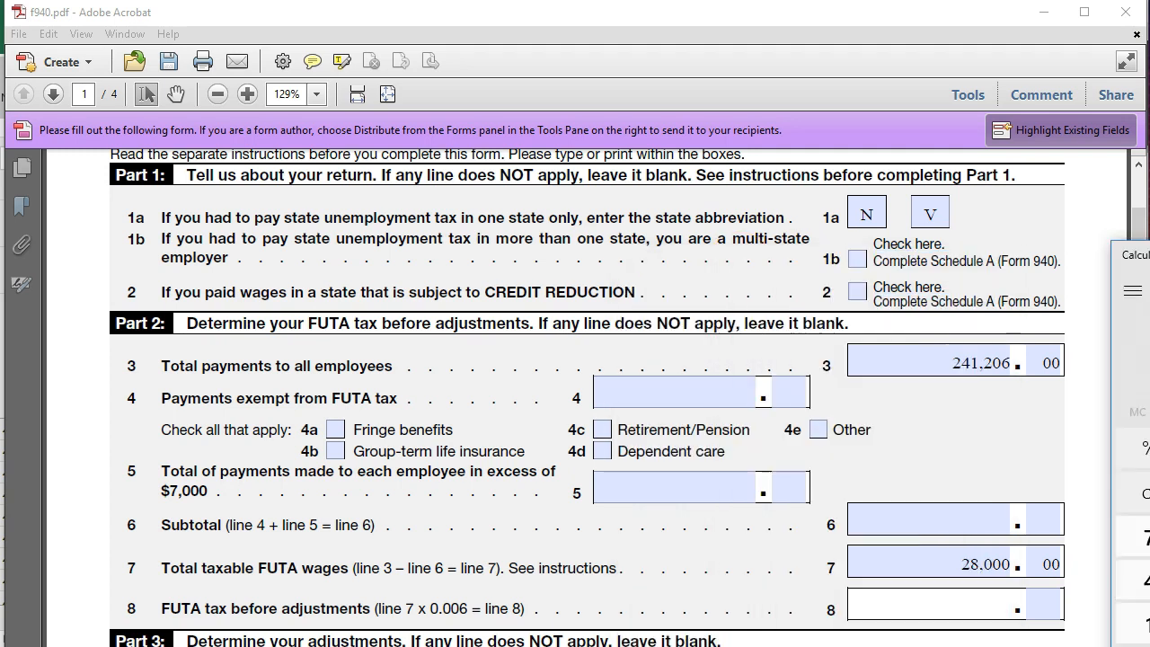
left_click(995, 606)
type("16")
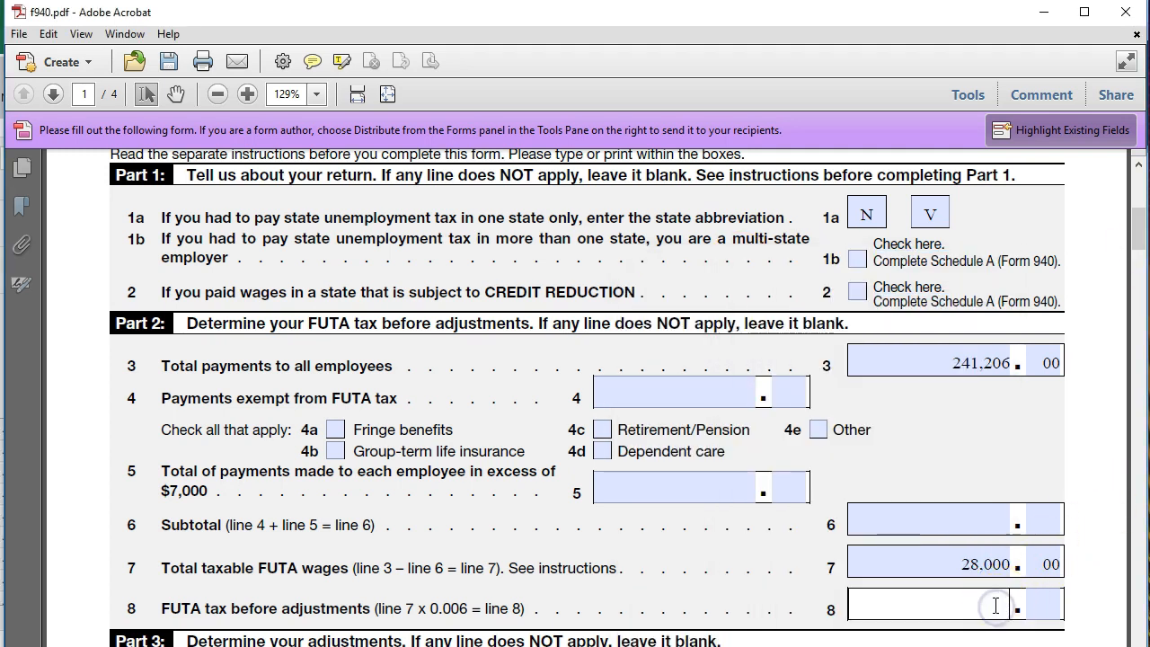
type("8")
key("Tab")
type("0")
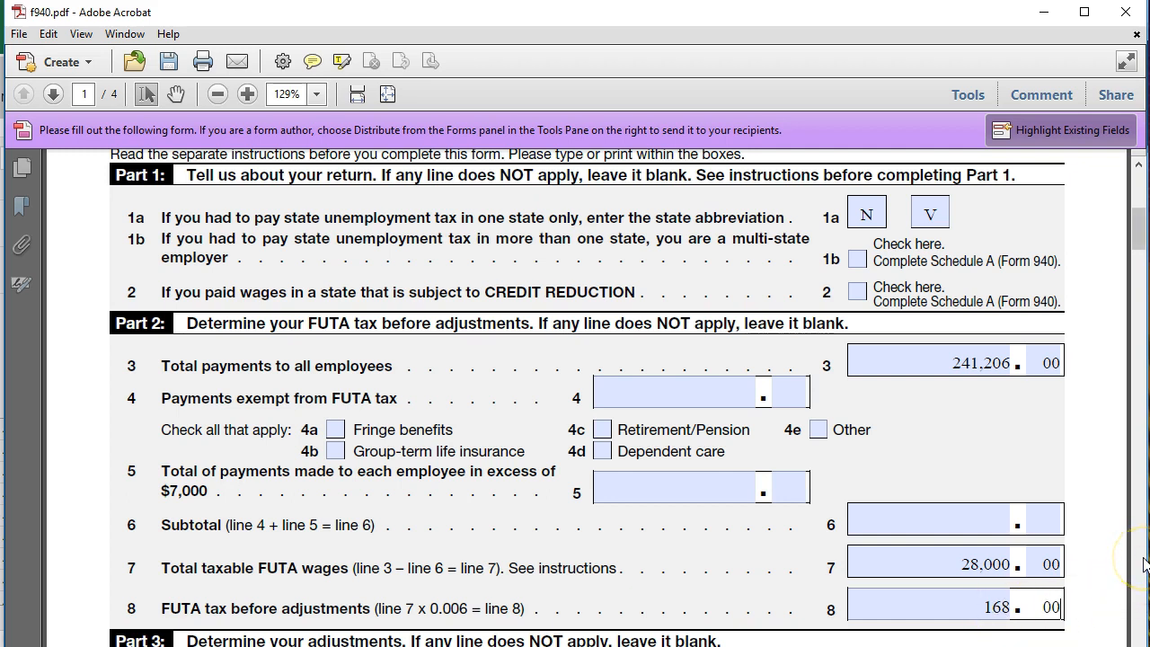
In Calculator, subtract 28000 from 241206 to get the payments in excess of $7,000
left_click(723, 491)
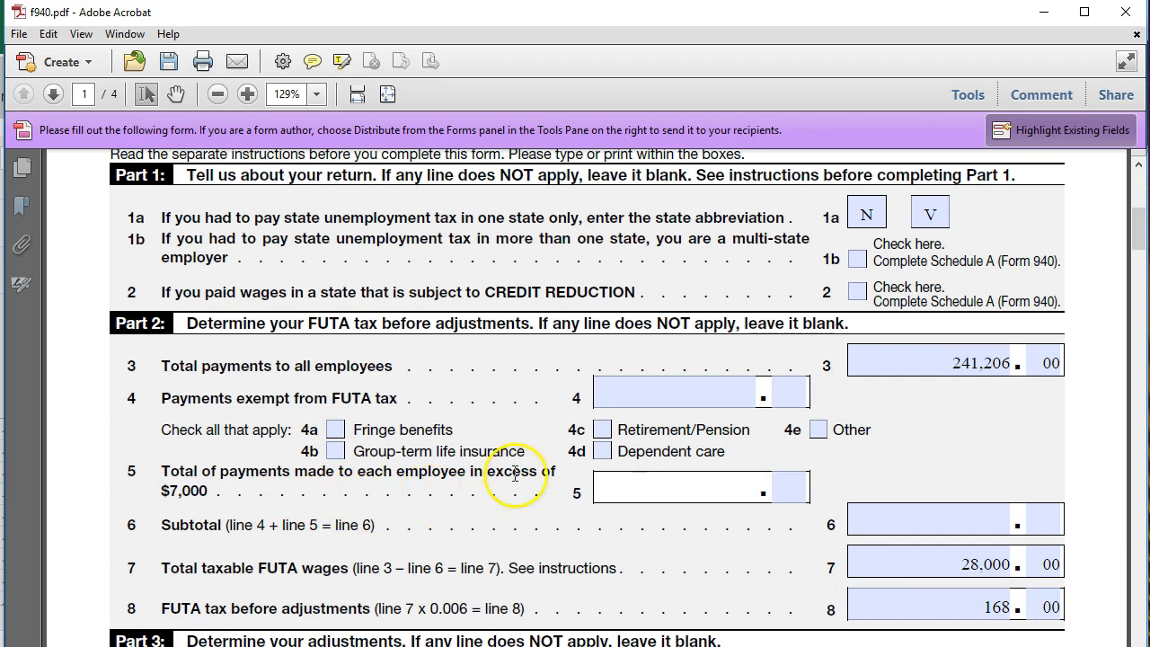
key("alt+Tab")
left_click_drag(206, 224, 318, 218)
left_click(320, 457)
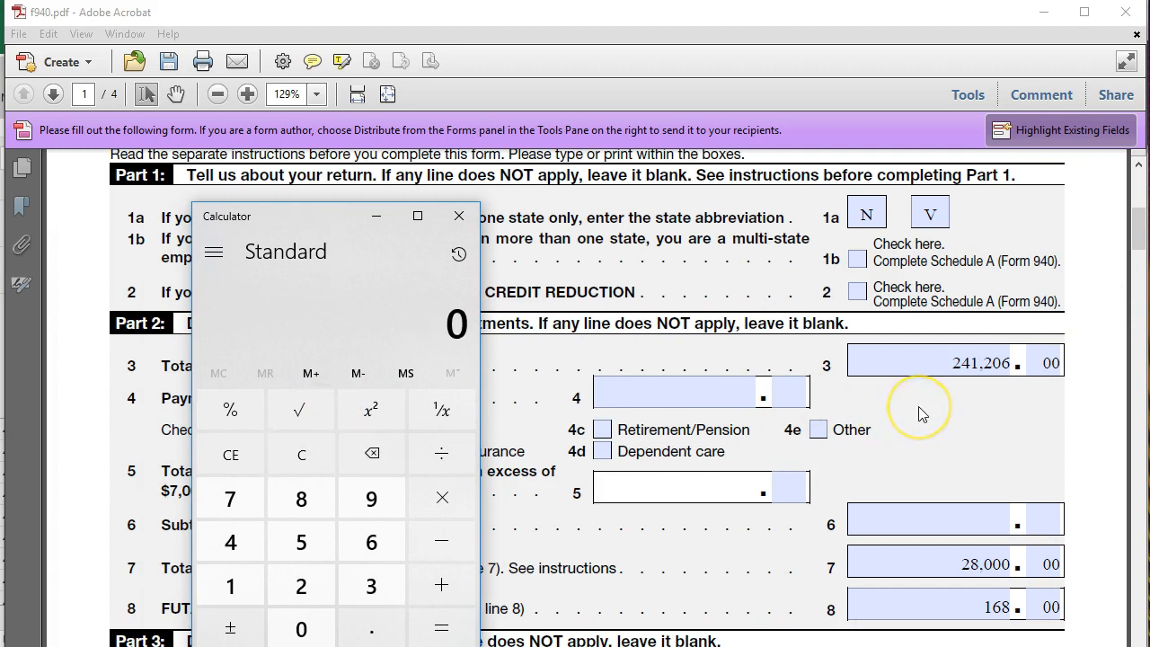
type("241206")
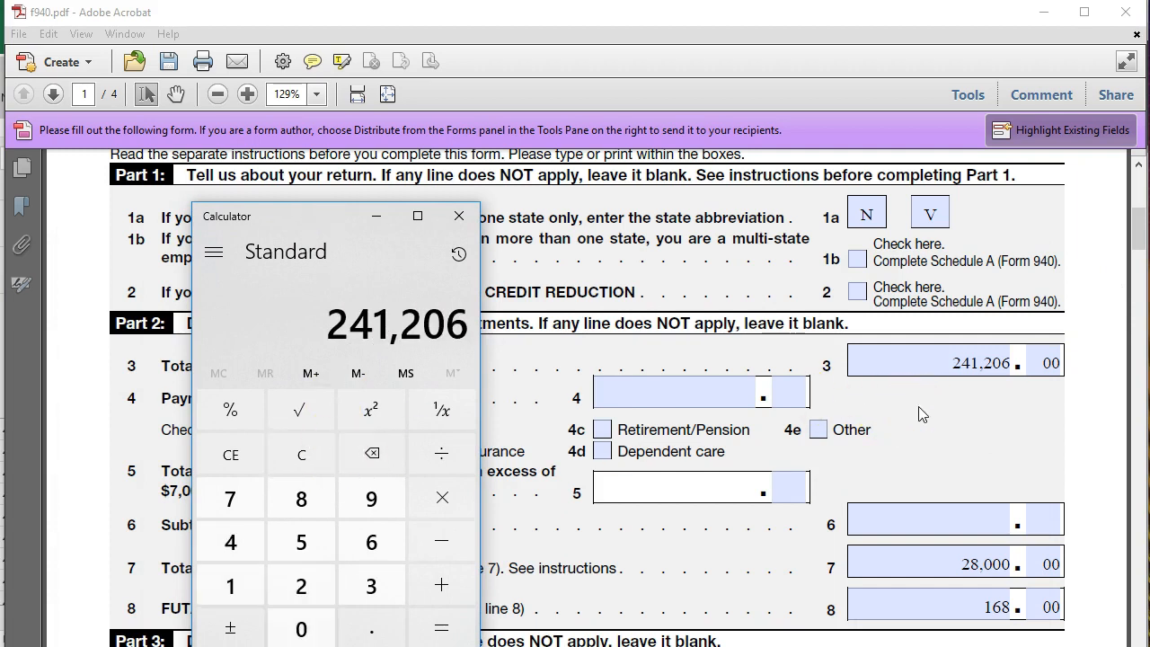
type("2800")
key("Return")
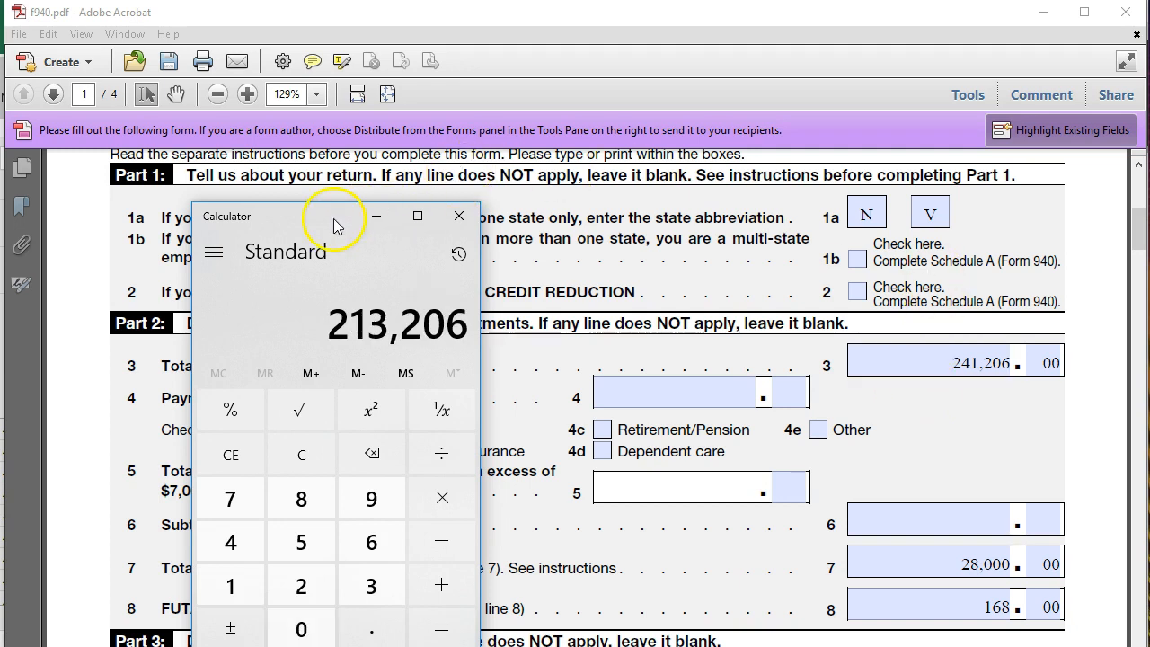
Close Calculator and enter 213.206 as line 5 total payments made to each employee in excess of $7,000
left_click(459, 216)
left_click(721, 478)
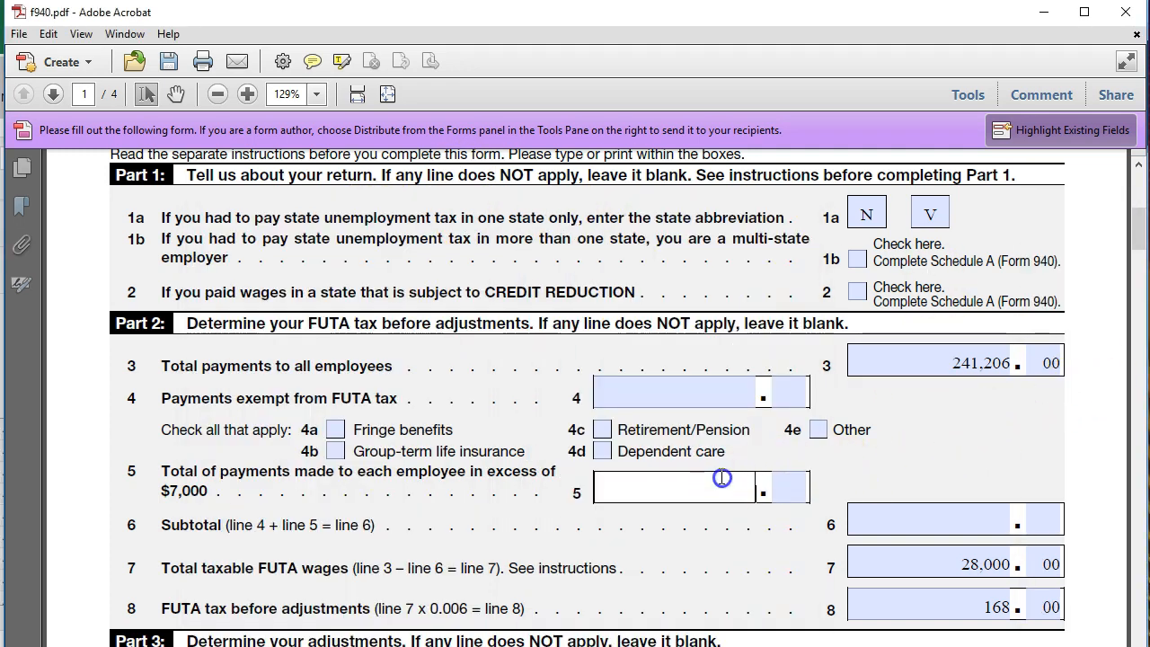
type("213.206")
key("Tab")
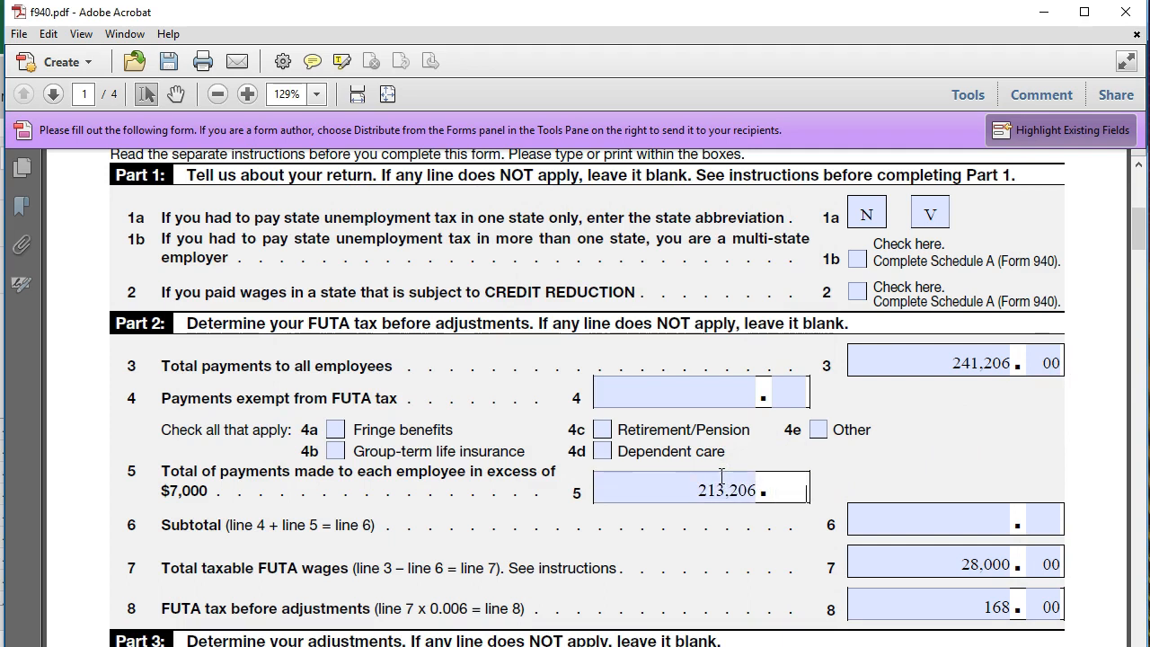
left_click(903, 521)
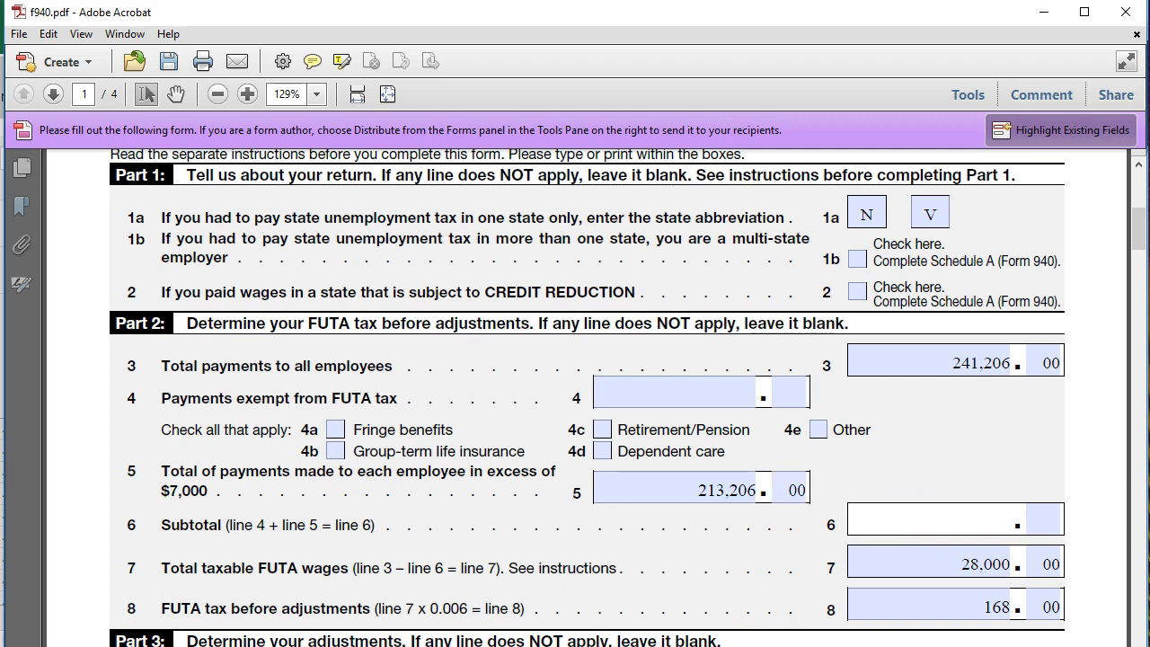
Complete line 12 total FUTA tax after adjustments as 168 and 00 cents, then place the cursor in line 13
scroll(970, 470, "down", 2)
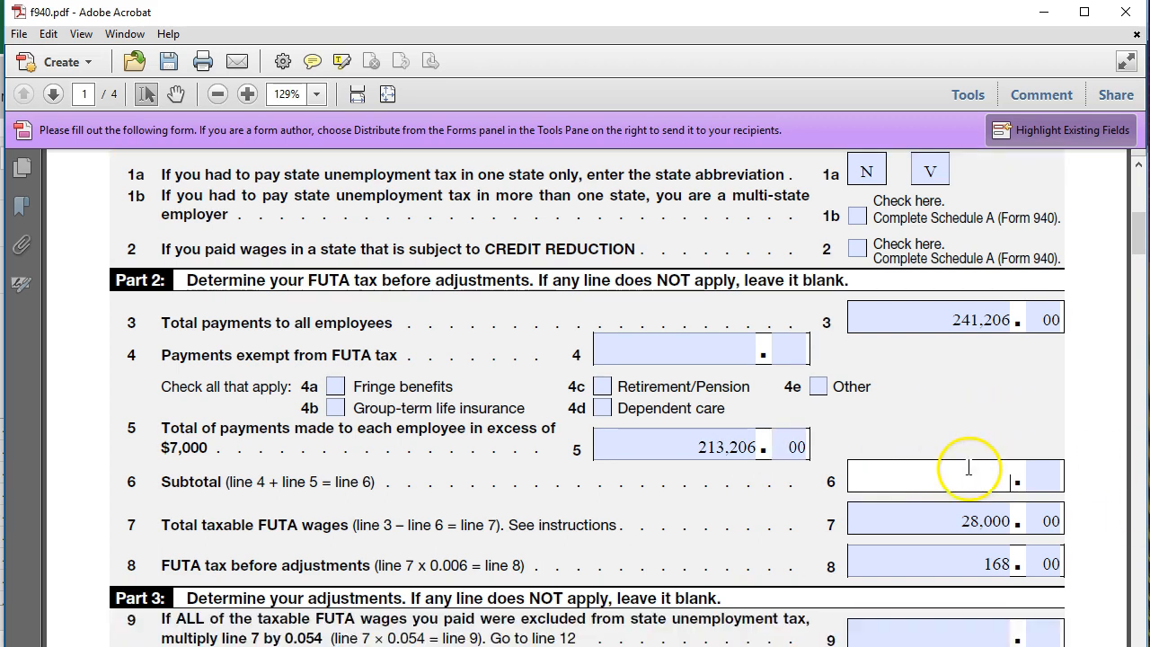
scroll(898, 478, "down", 3)
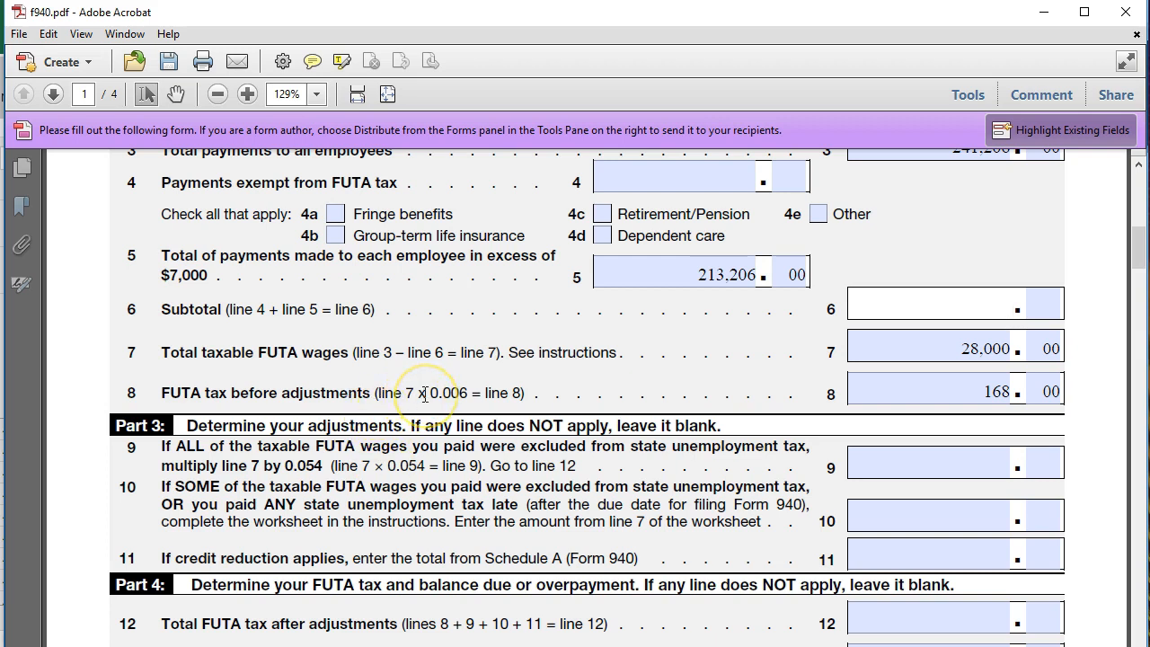
left_click_drag(424, 396, 458, 403)
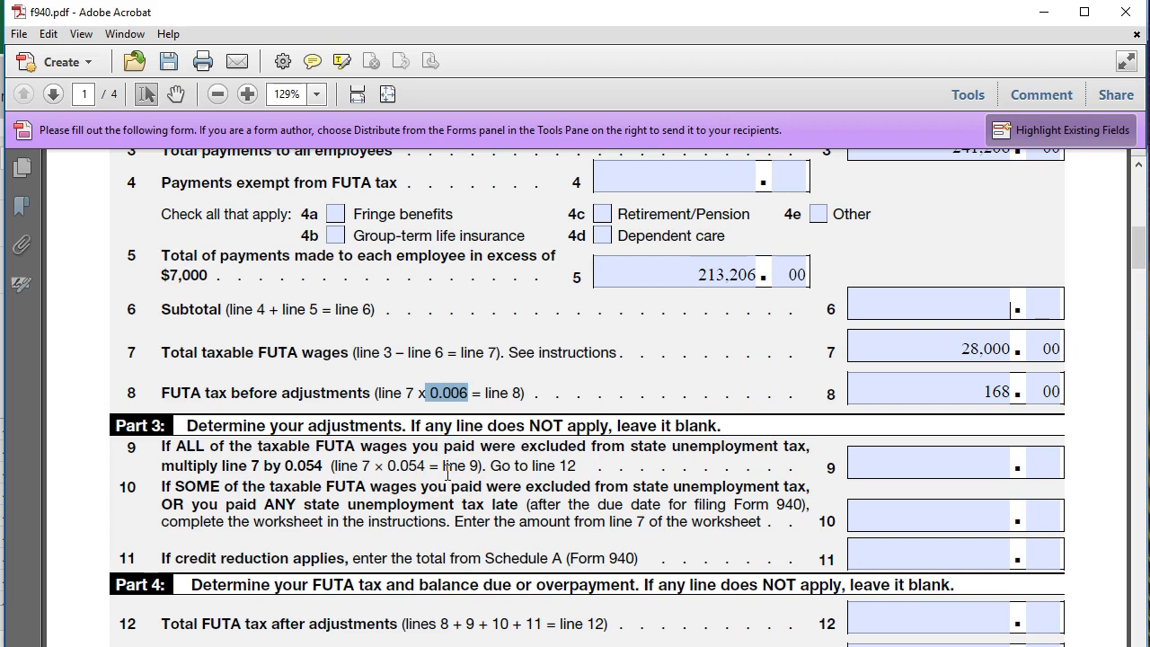
scroll(448, 474, "down", 1)
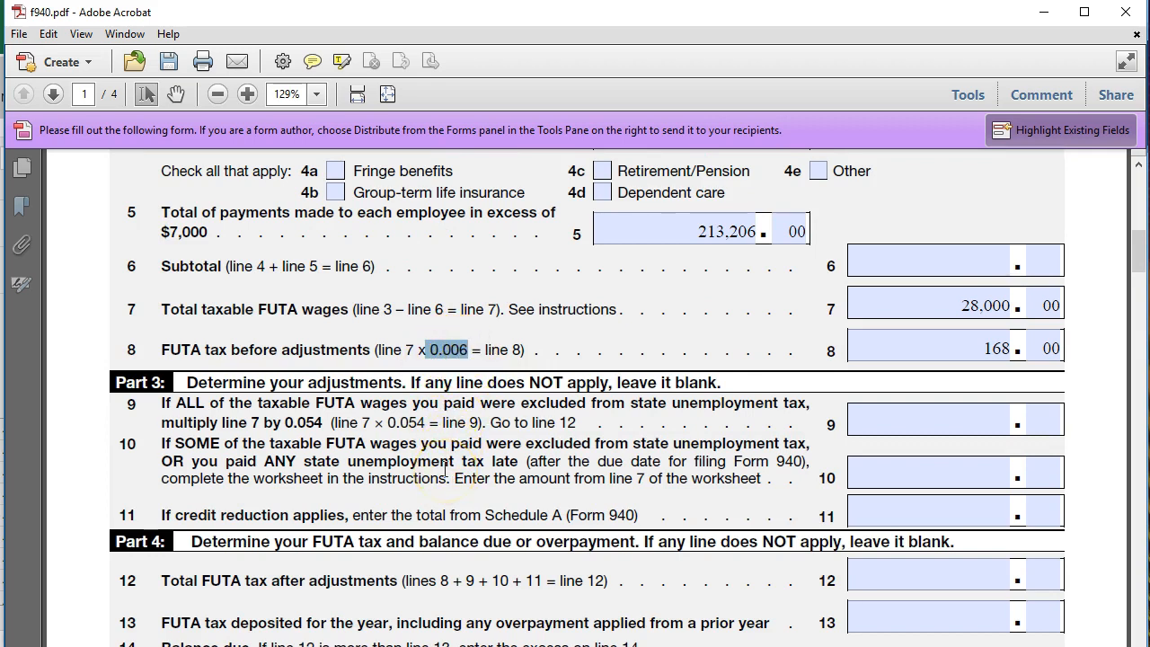
scroll(303, 485, "down", 2)
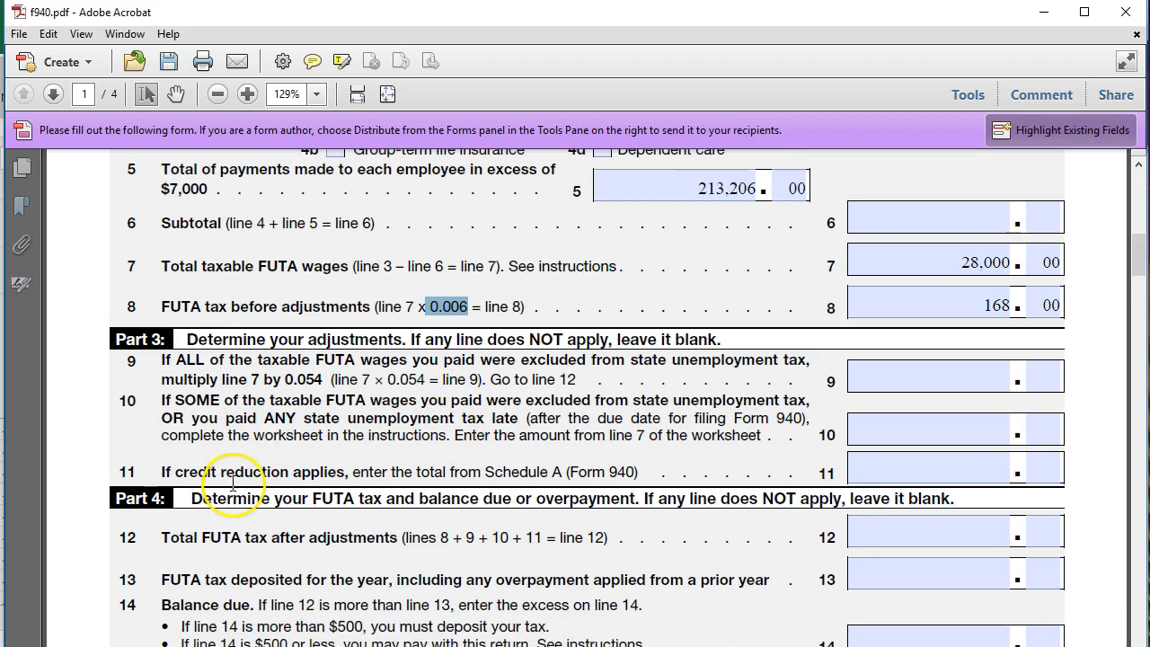
scroll(169, 397, "down", 1)
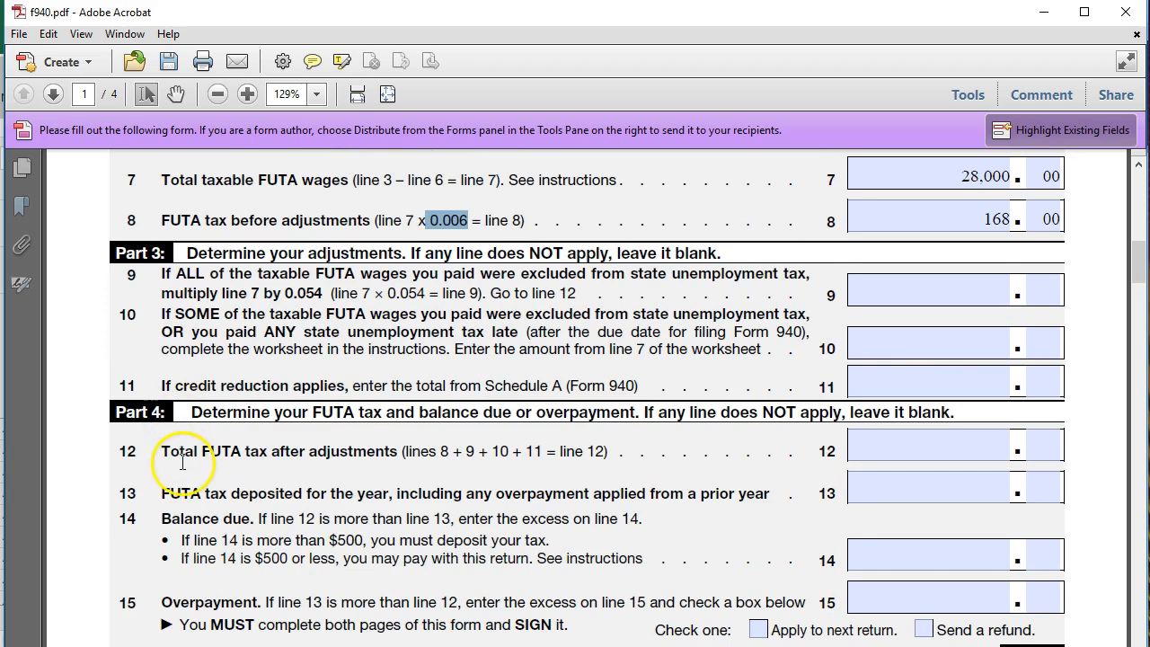
left_click(885, 446)
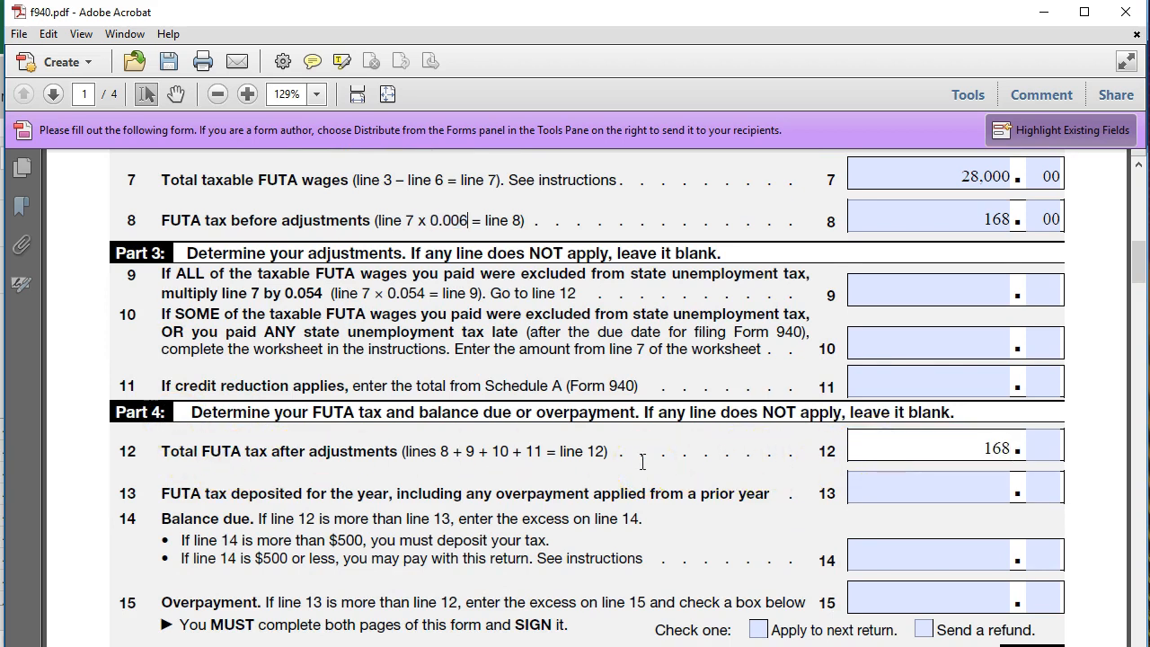
key("Tab")
key("Tab")
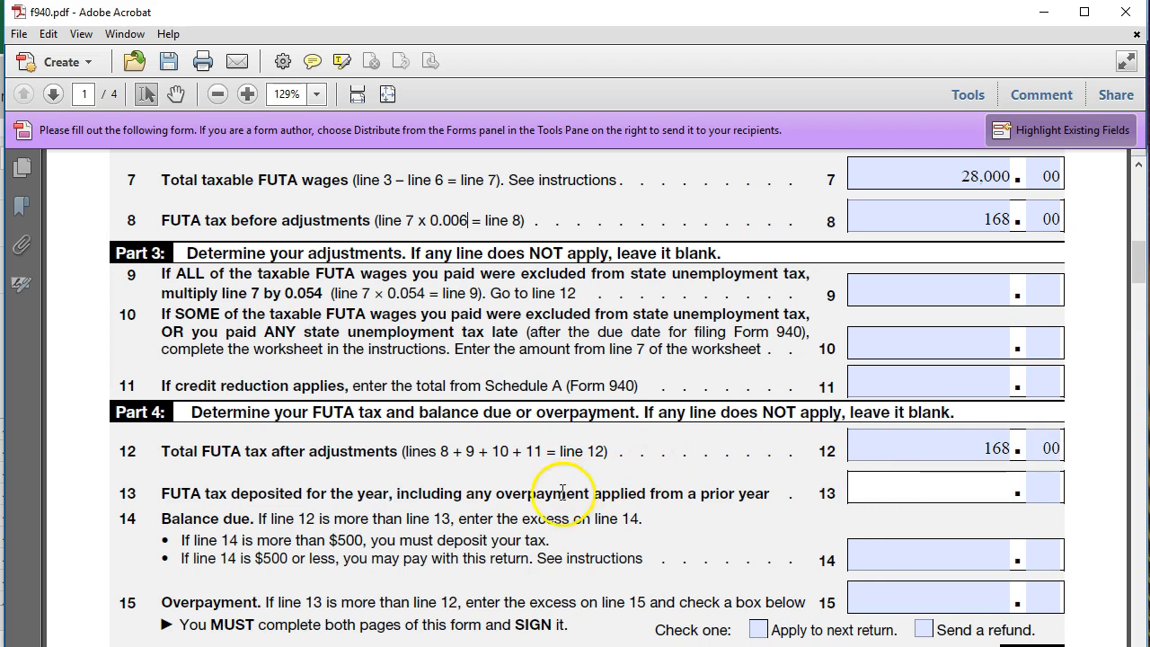
left_click(921, 447)
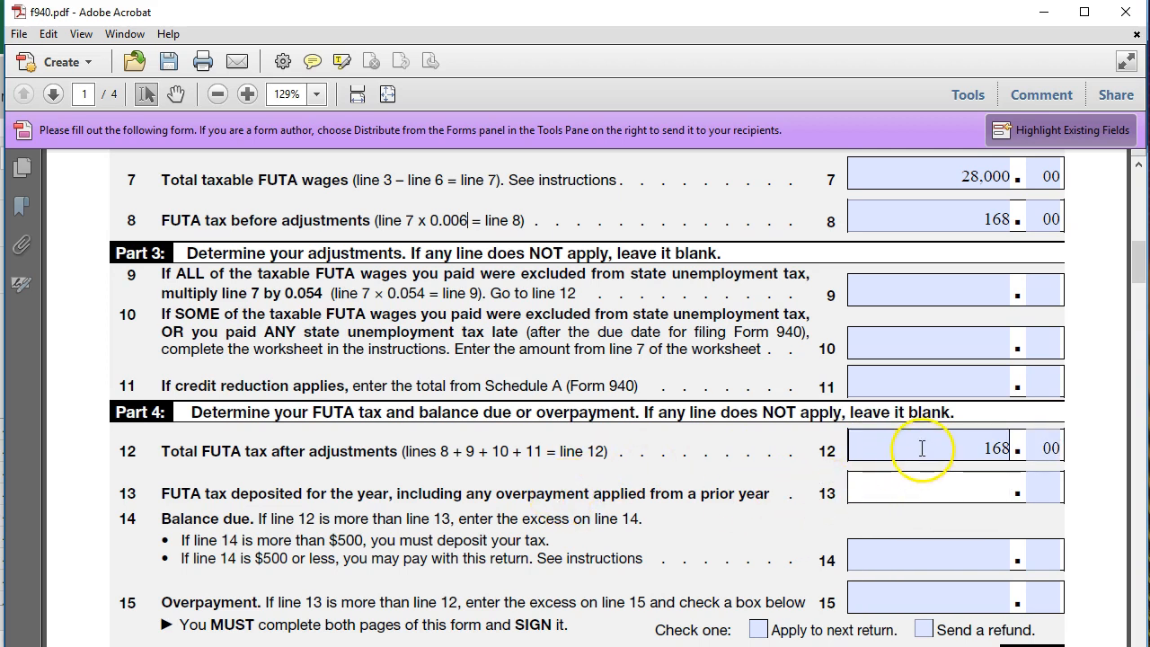
left_click_drag(922, 447, 1026, 449)
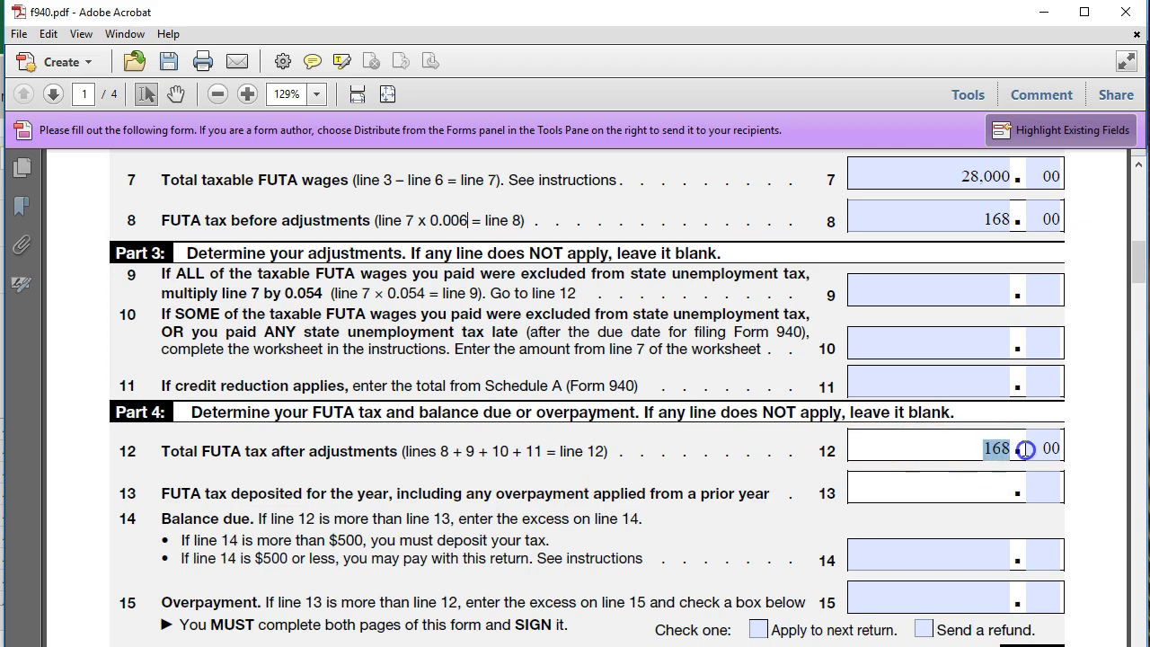
left_click(998, 490)
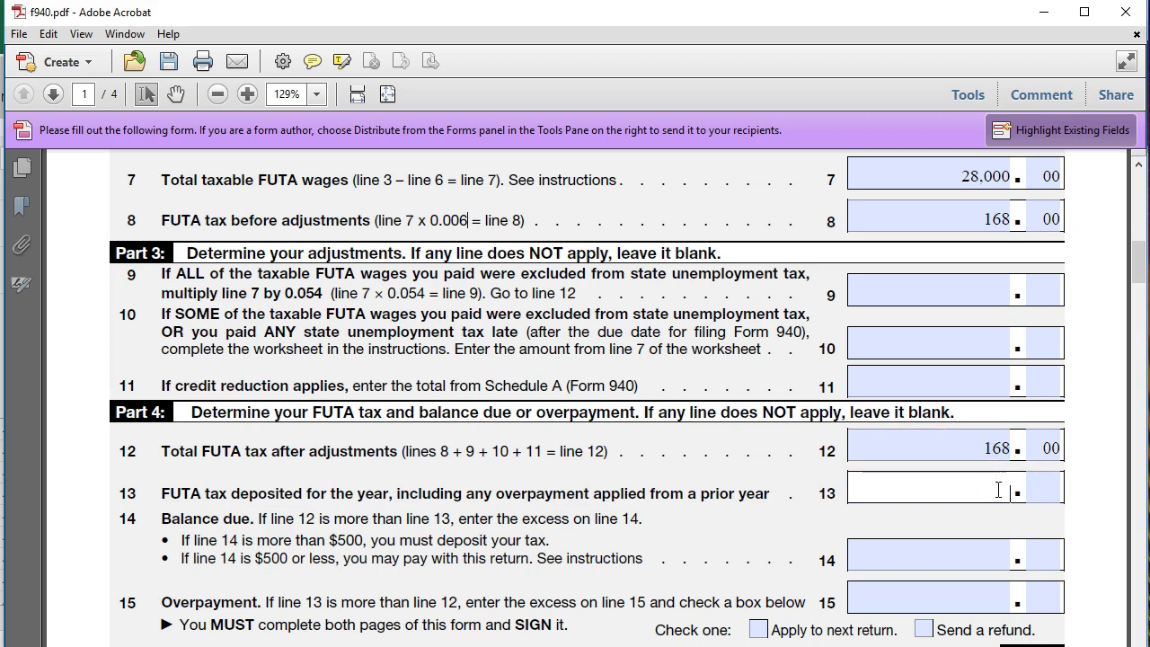
Switch to the workbook's GL TB Journal Pract sheet and scroll to the quarterly payroll tax deposit entries
key("alt+Tab")
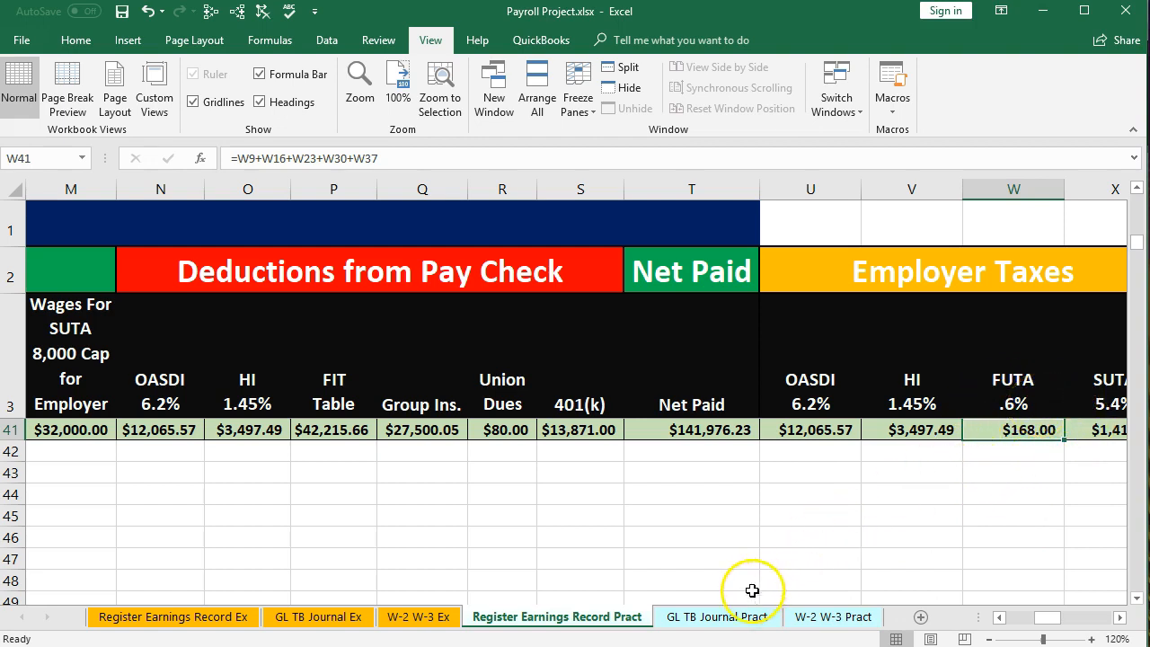
left_click(724, 618)
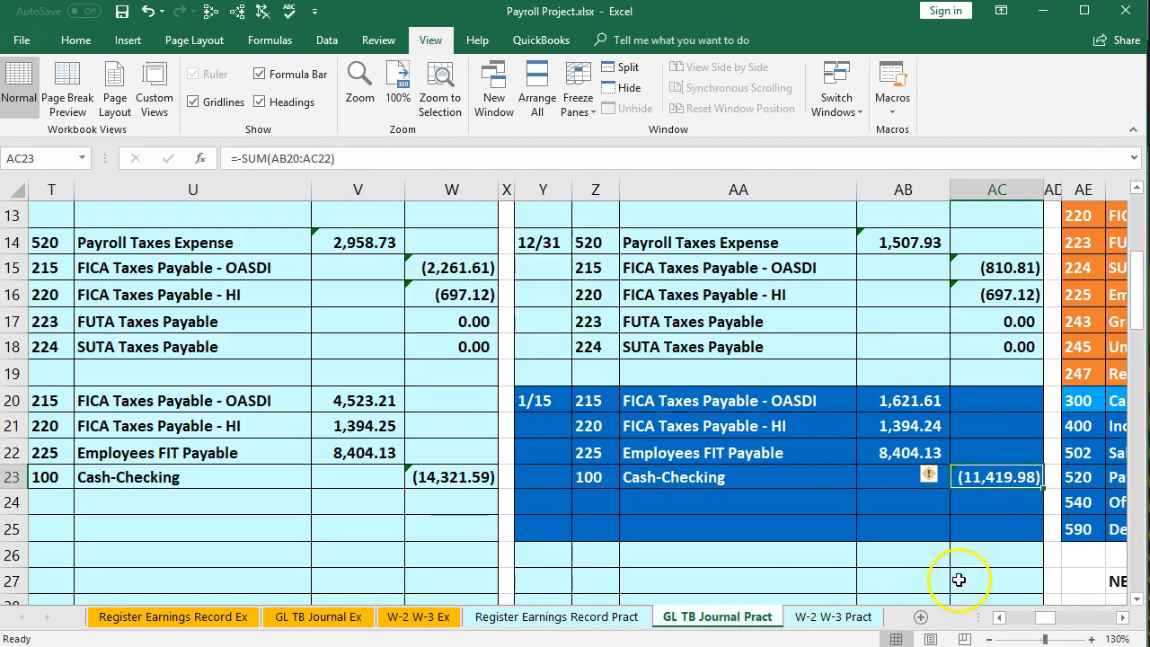
left_click(1121, 617)
left_click(1122, 617)
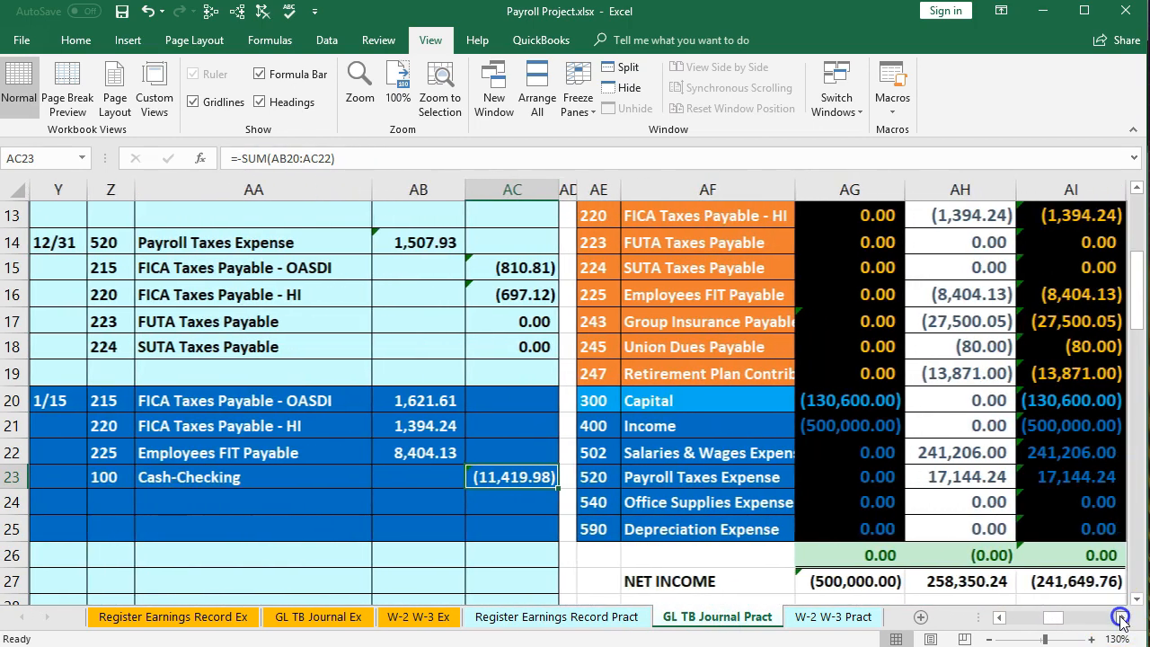
left_click(1121, 617)
scroll(983, 494, "up", 3)
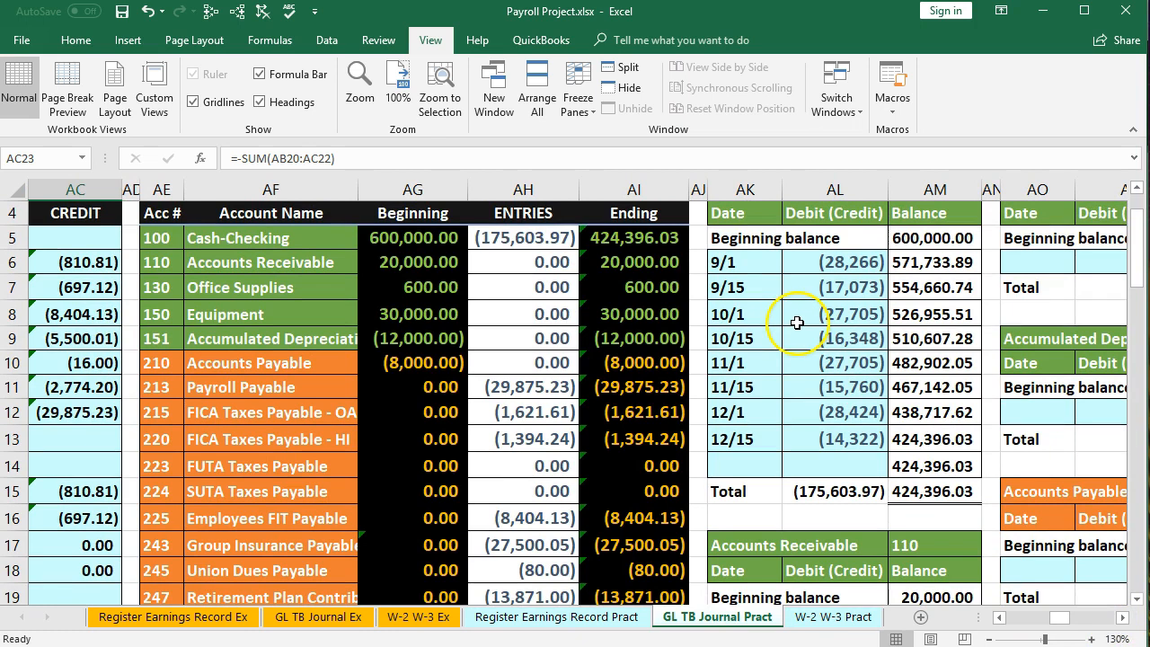
left_click_drag(1060, 626, 939, 616)
scroll(359, 485, "down", 2)
scroll(359, 485, "down", 3)
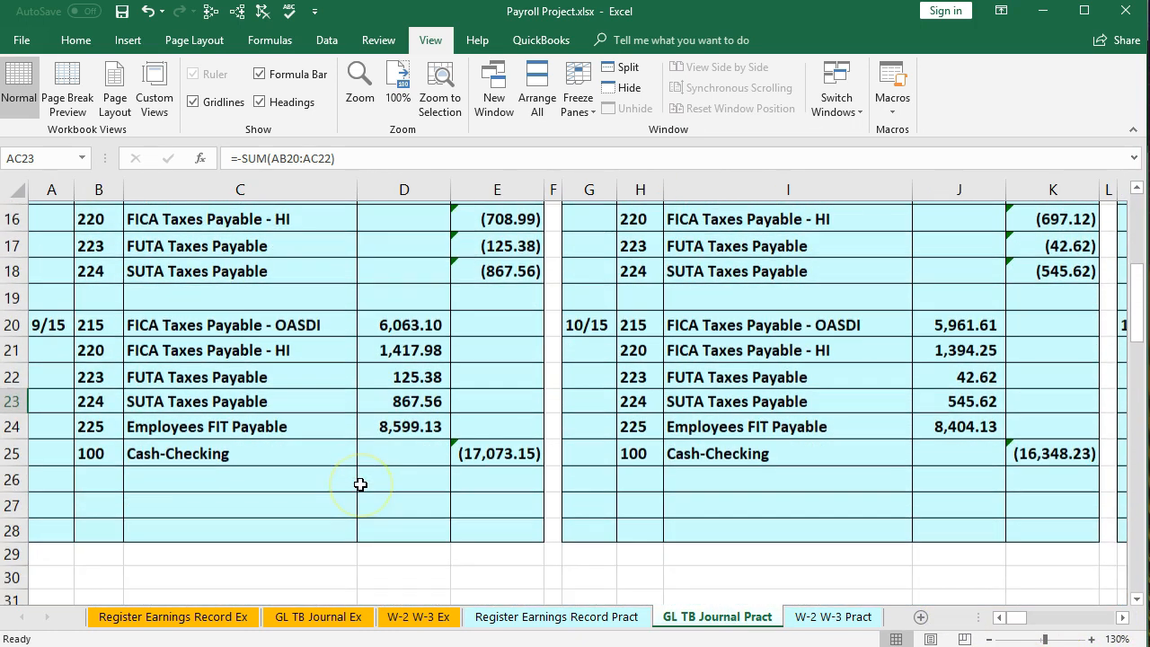
Examine the FUTA Taxes Payable deposits in the 9/15, 10/15 and 11/15 entries, selecting the 9/15 and 10/15 amounts together
left_click_drag(52, 321, 230, 335)
left_click(518, 449)
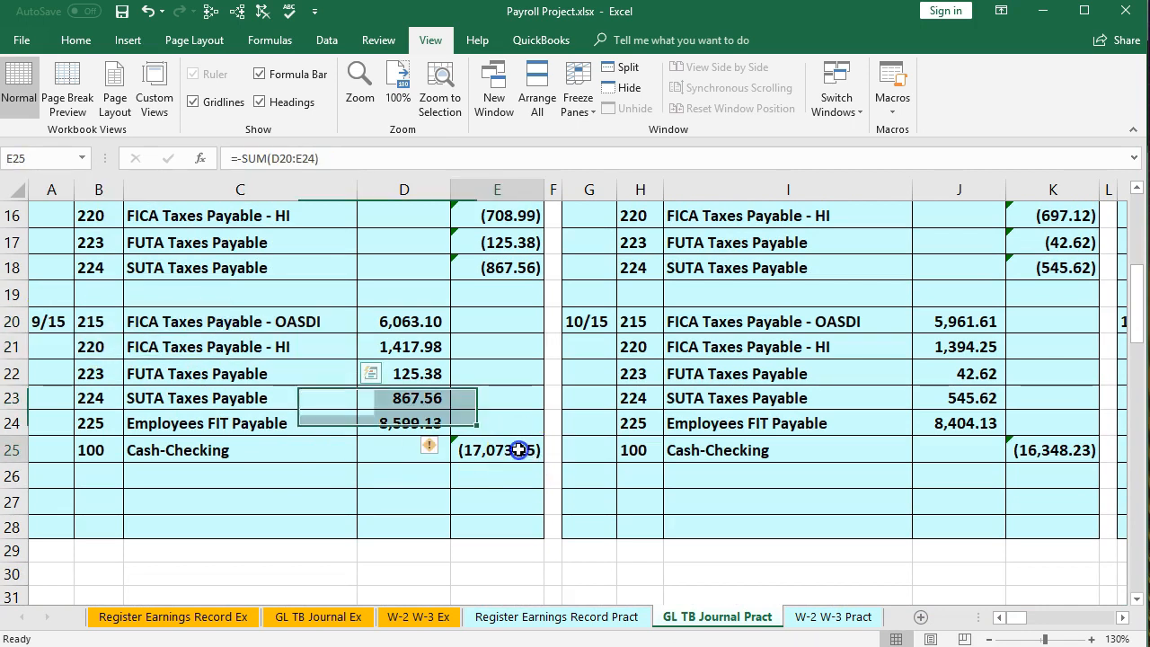
left_click(324, 322)
left_click_drag(321, 333, 310, 422)
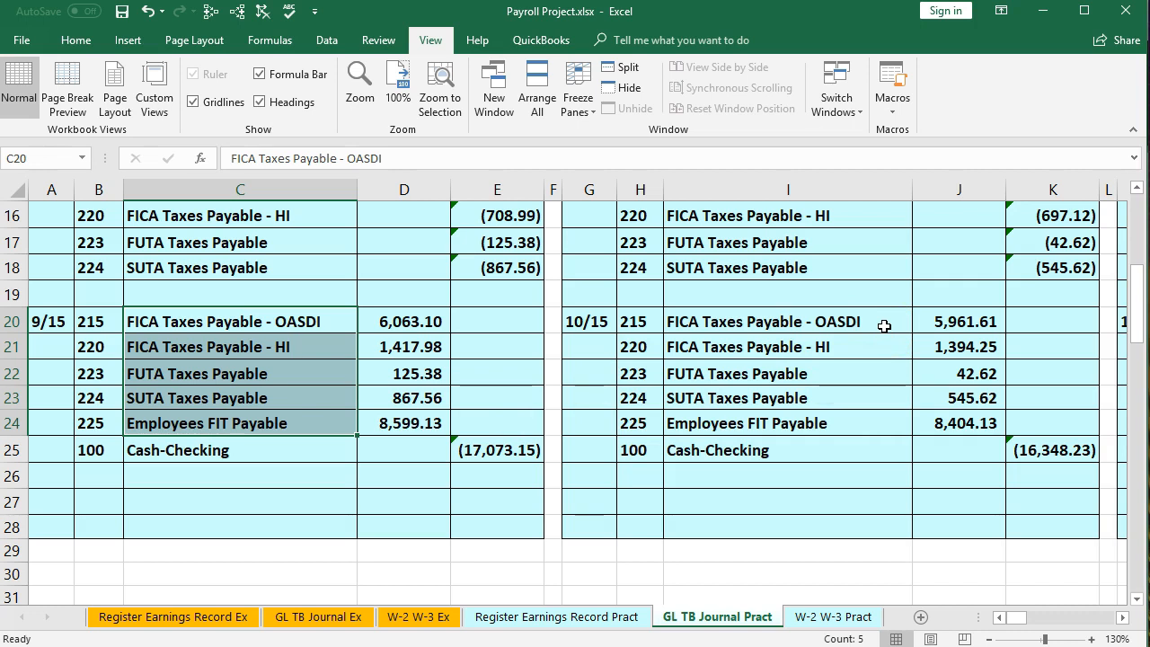
left_click_drag(884, 325, 872, 419)
left_click(785, 379)
left_click_drag(784, 379, 867, 372)
left_click_drag(102, 372, 182, 371)
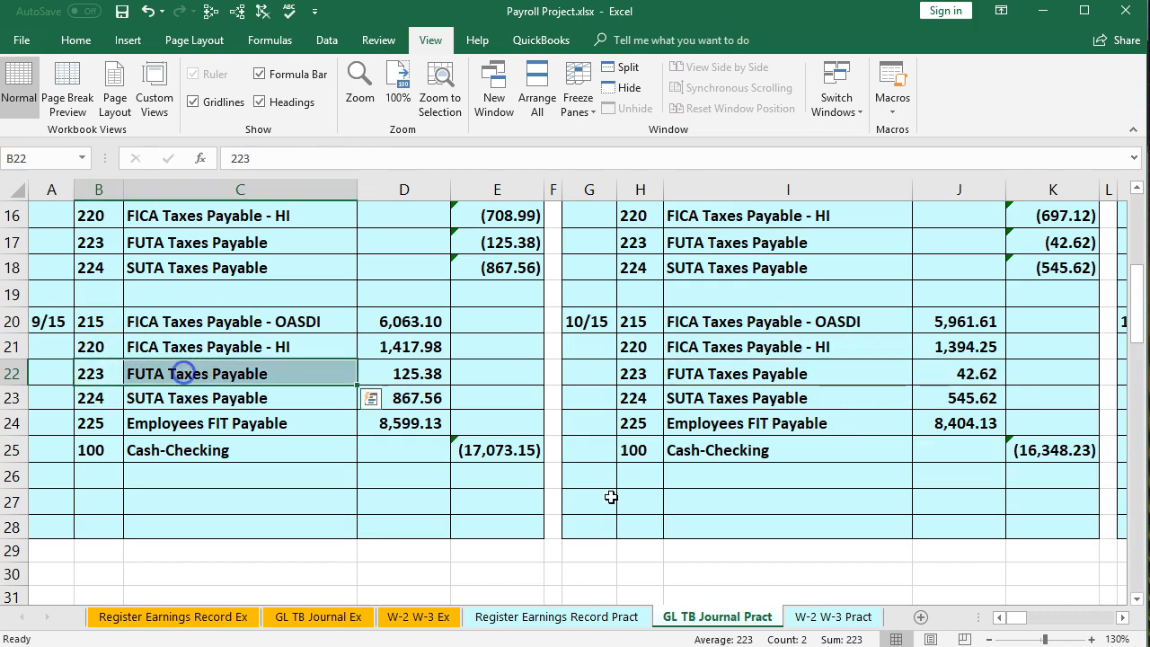
left_click(1122, 619)
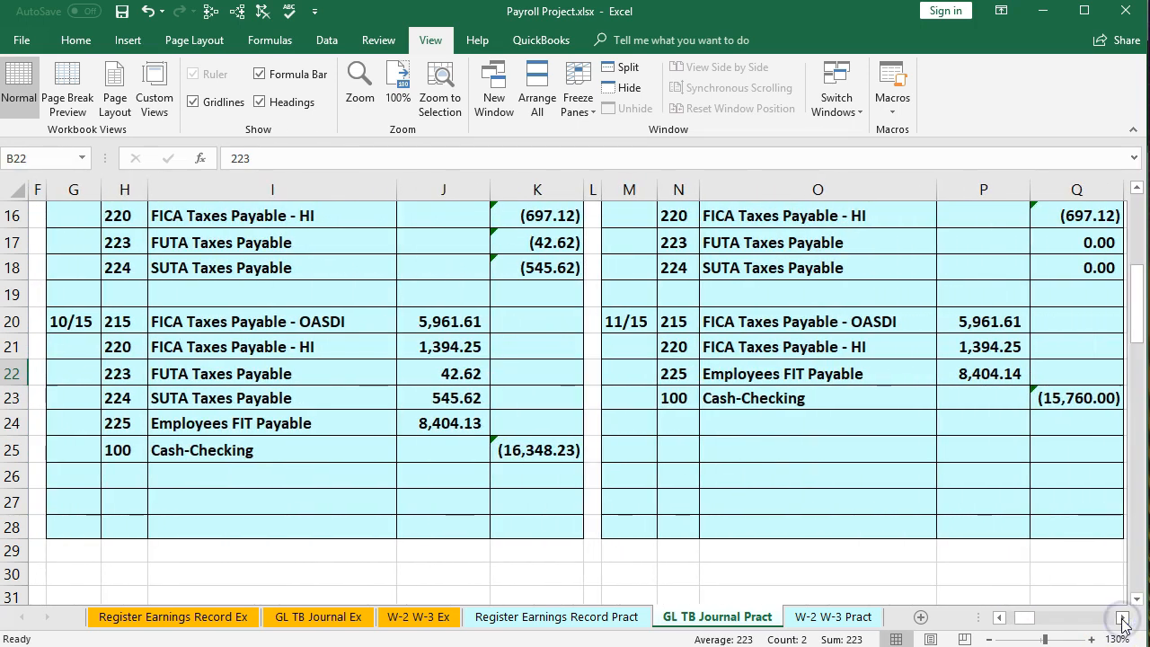
left_click(1050, 395)
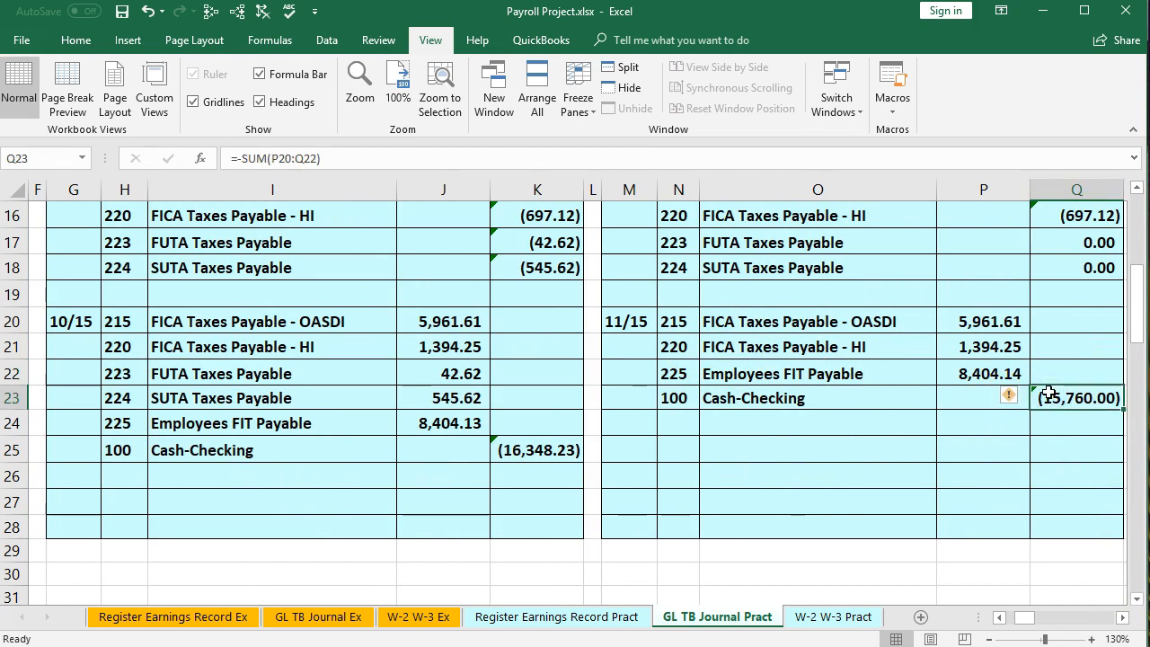
left_click_drag(903, 322, 908, 393)
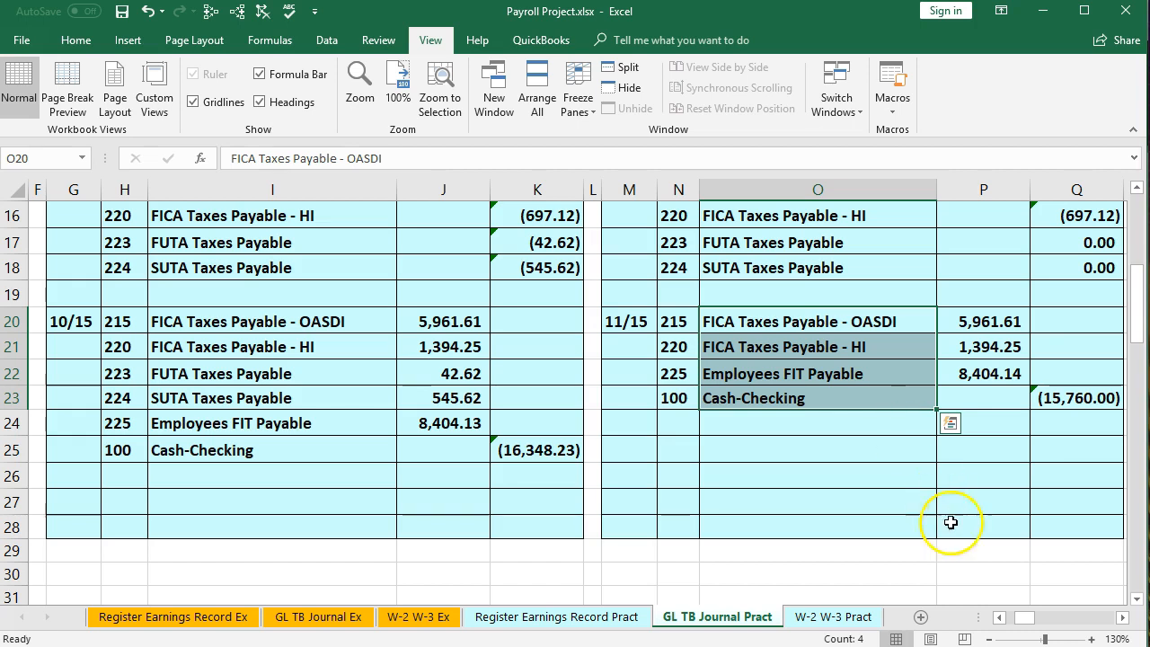
left_click(999, 617)
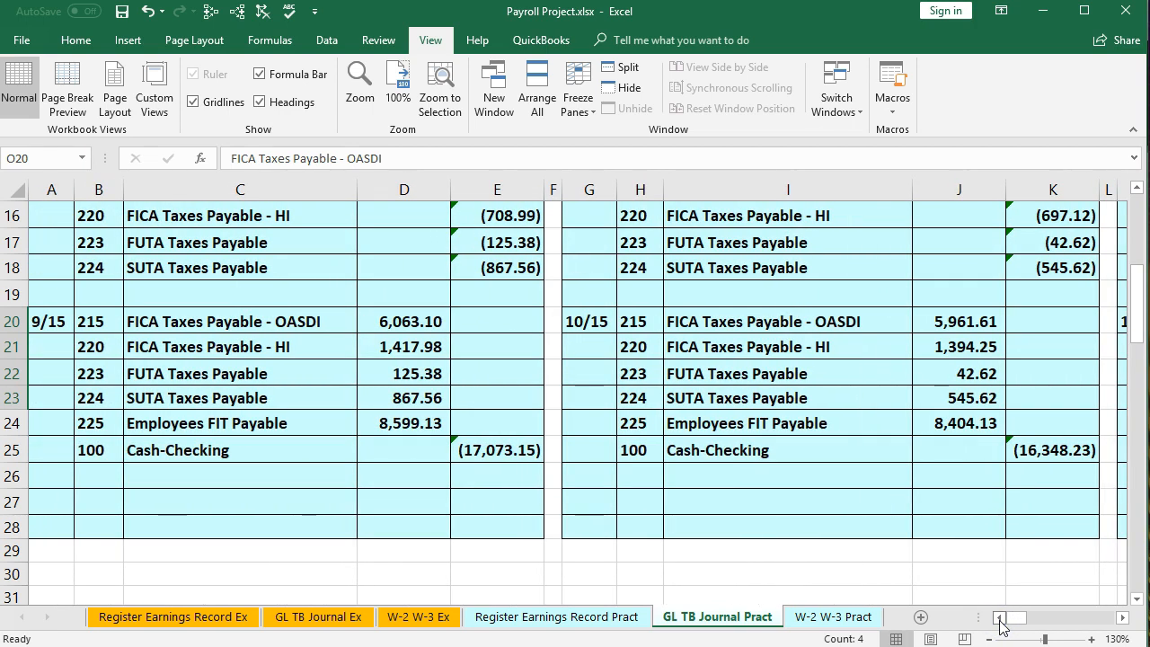
left_click(419, 381)
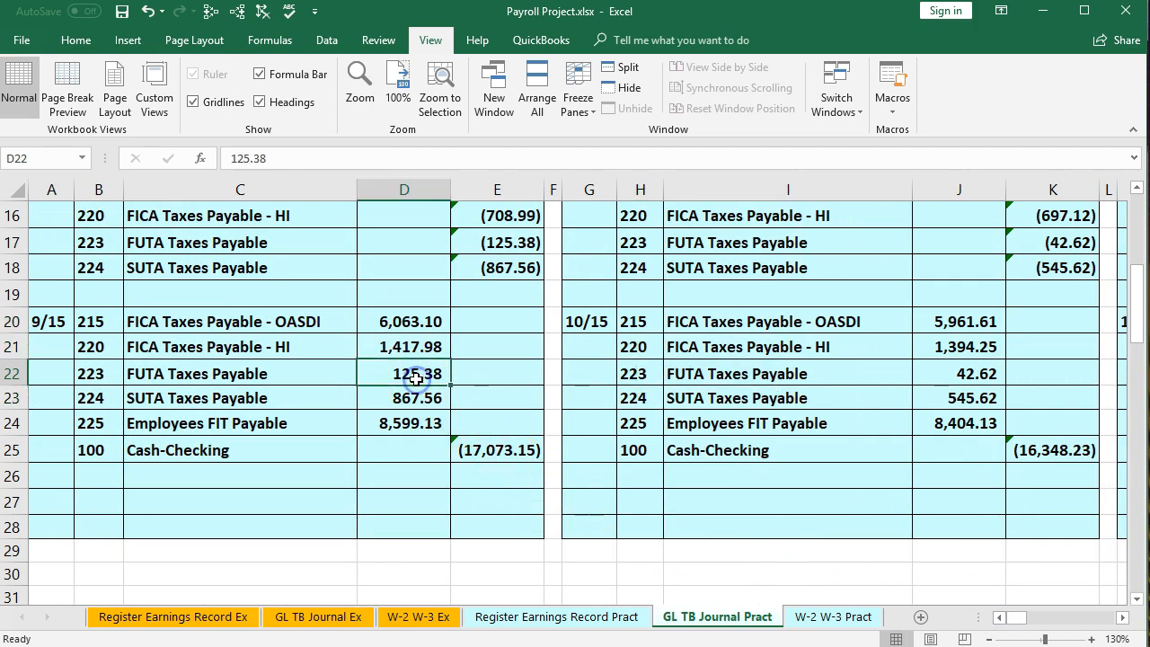
left_click(941, 371, "ctrl")
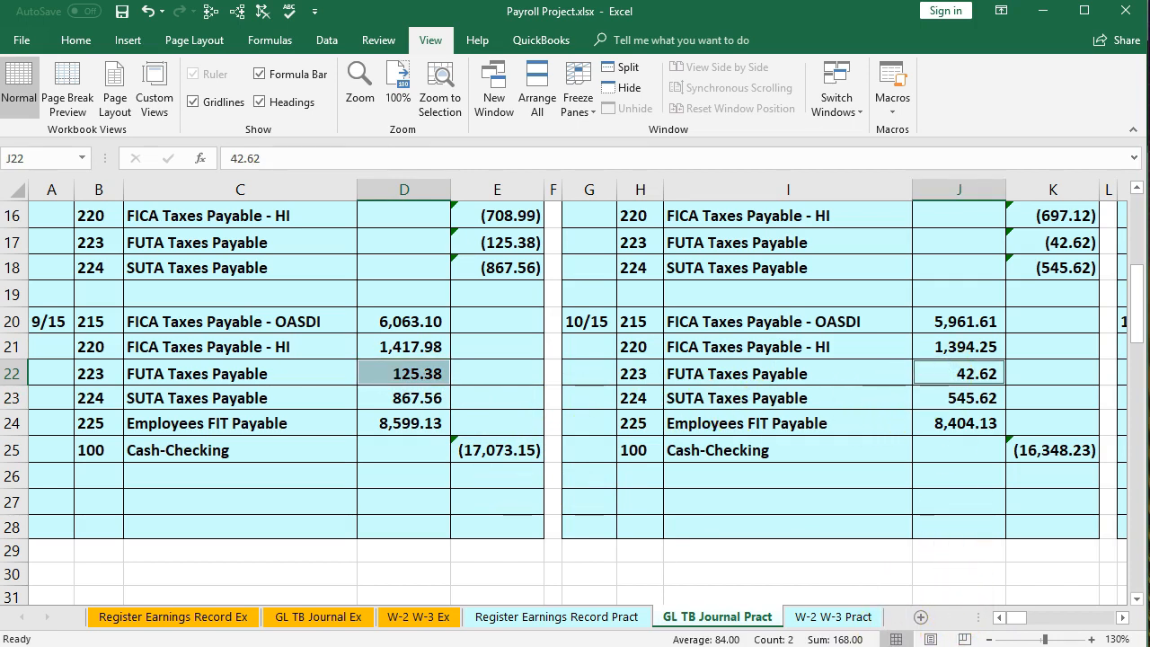
Switch back to the form and enter 168 and 00 cents as line 13 FUTA tax deposited for the year
key("alt+Tab")
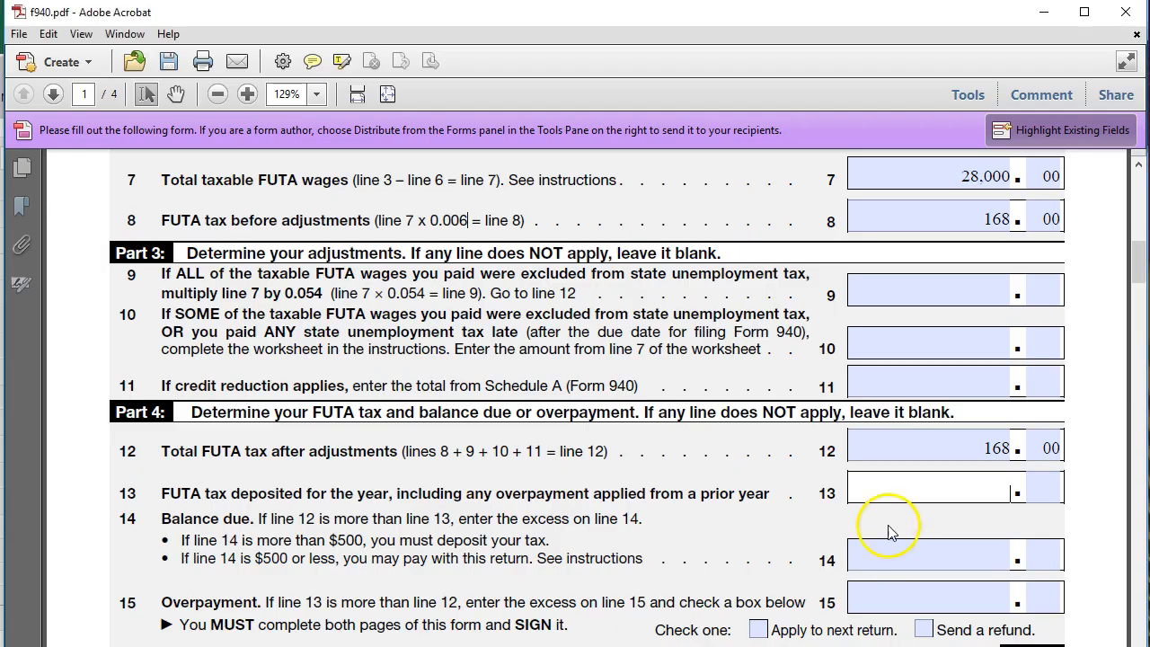
type("168")
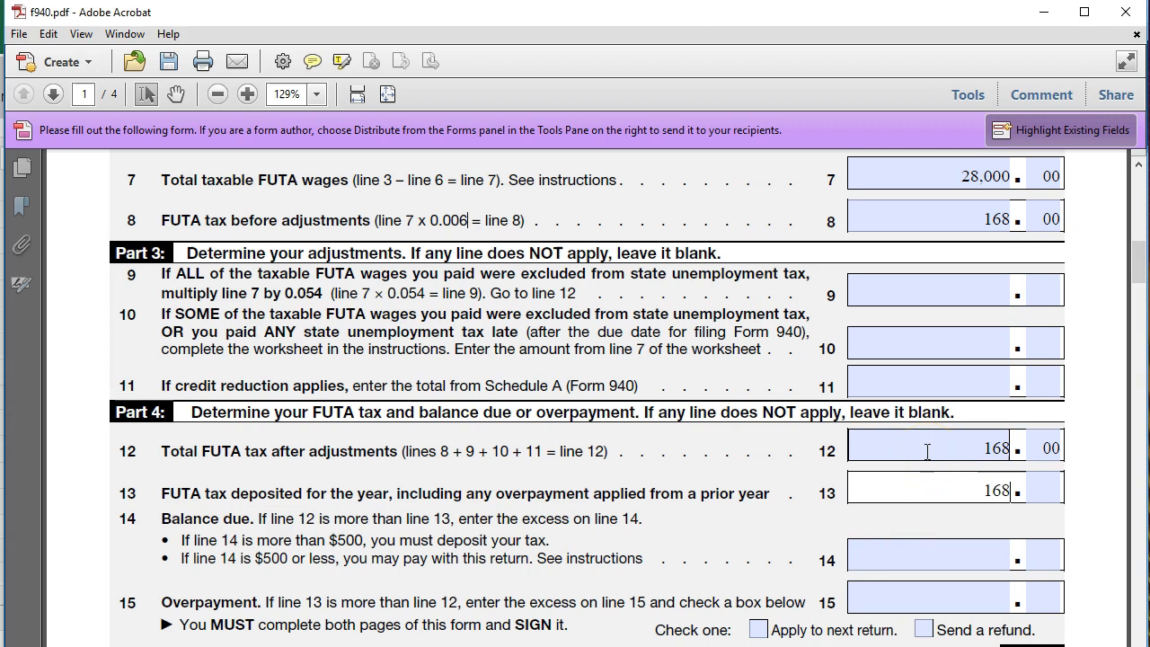
key("Tab")
type("00")
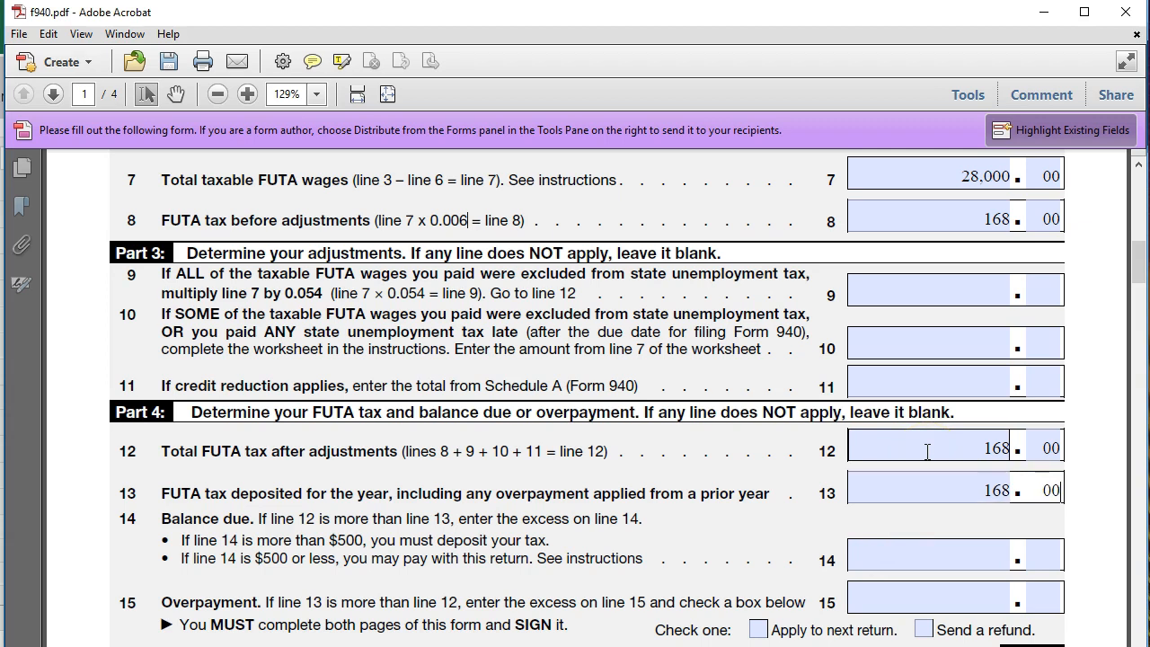
Compare the line 12 and line 13 amounts, then review the quarterly FUTA liability lines 16a through 17 in Part 5
left_click(927, 451)
left_click(919, 456)
left_click_drag(919, 456, 1013, 449)
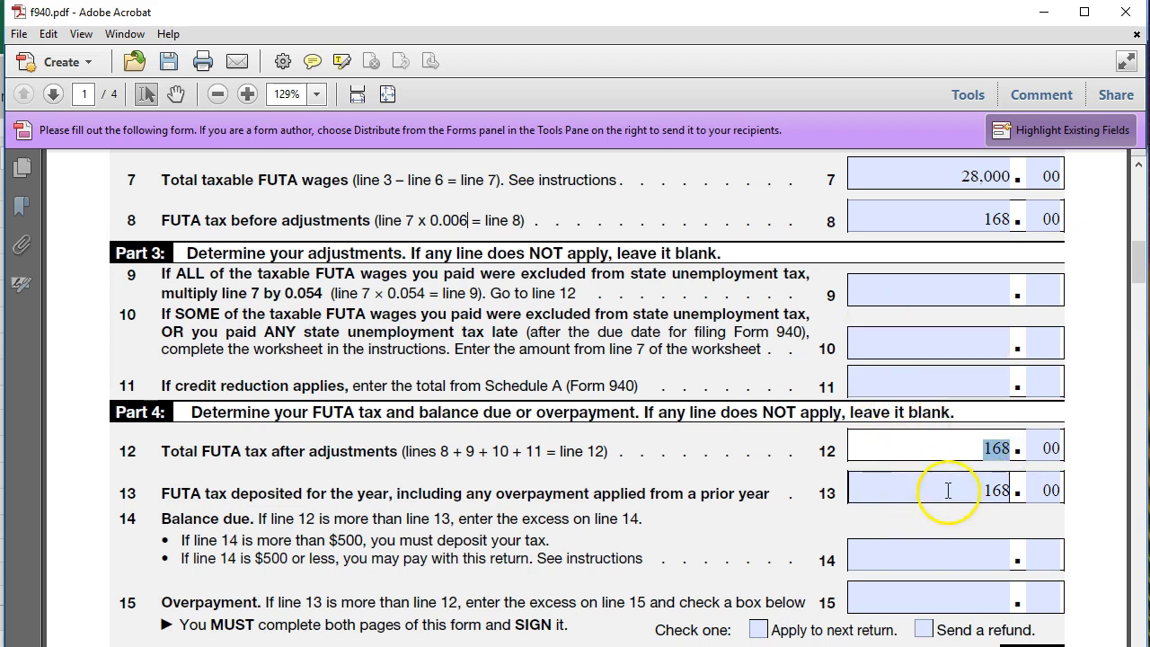
left_click_drag(948, 490, 1034, 489)
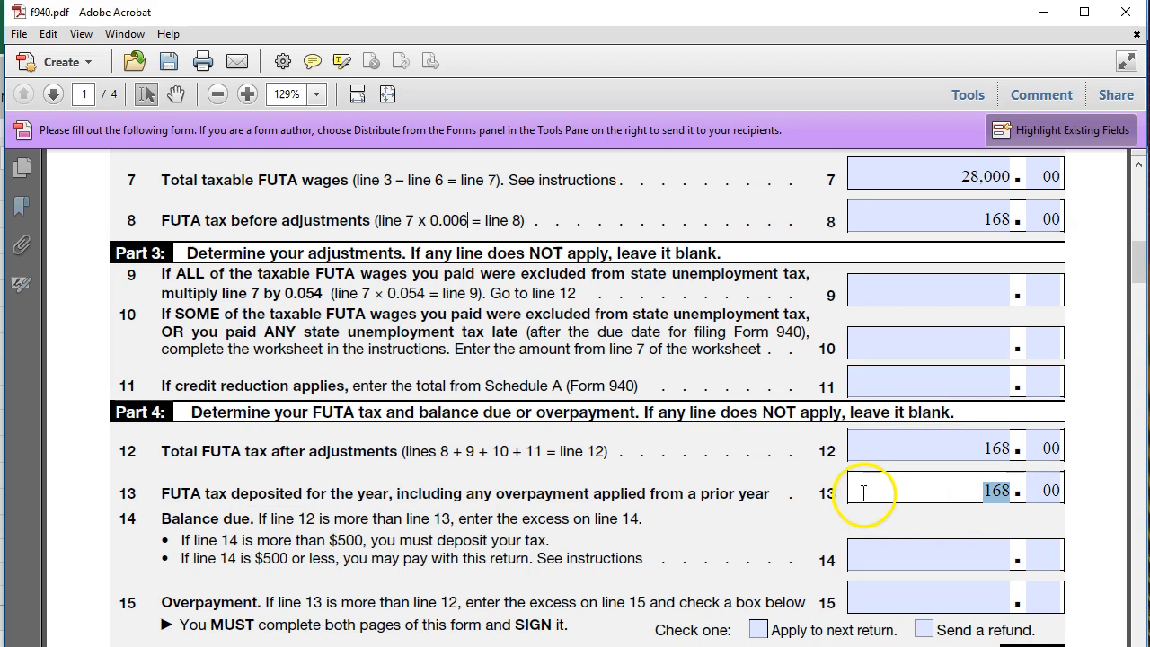
scroll(865, 498, "down", 1)
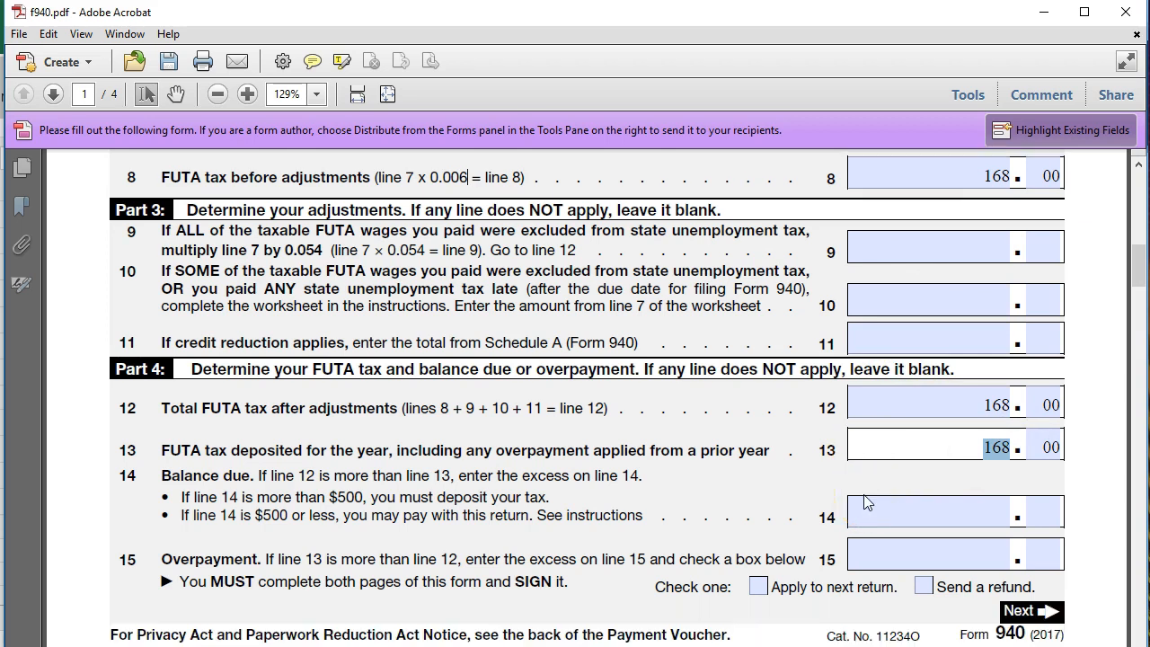
scroll(866, 502, "down", 1)
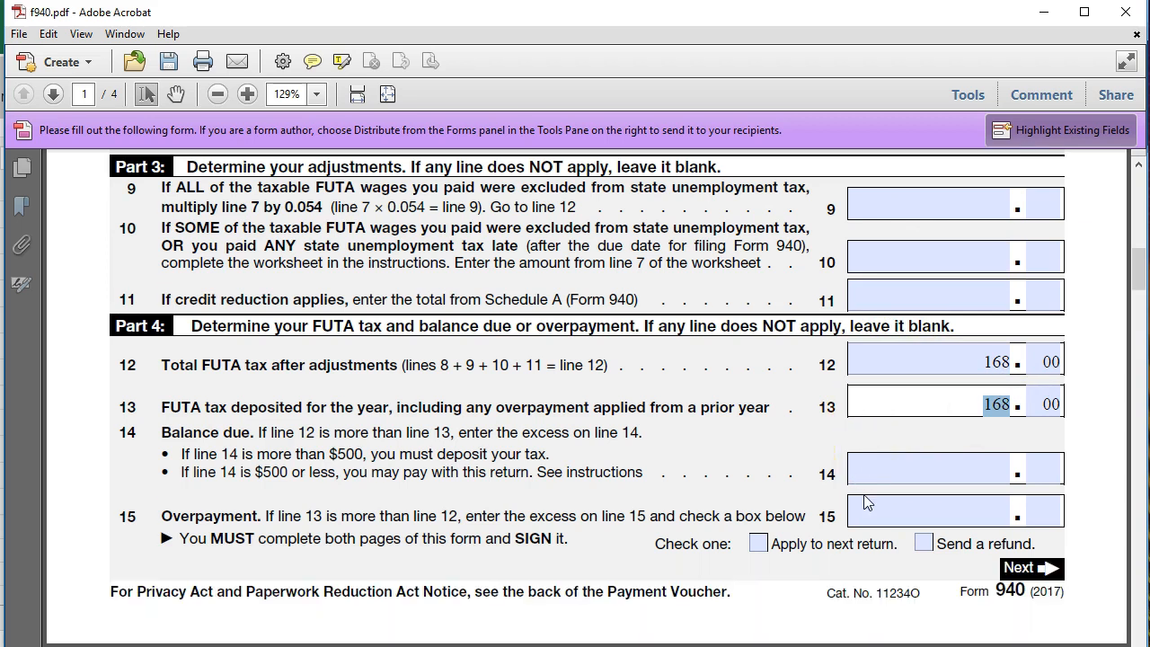
scroll(864, 502, "down", 4)
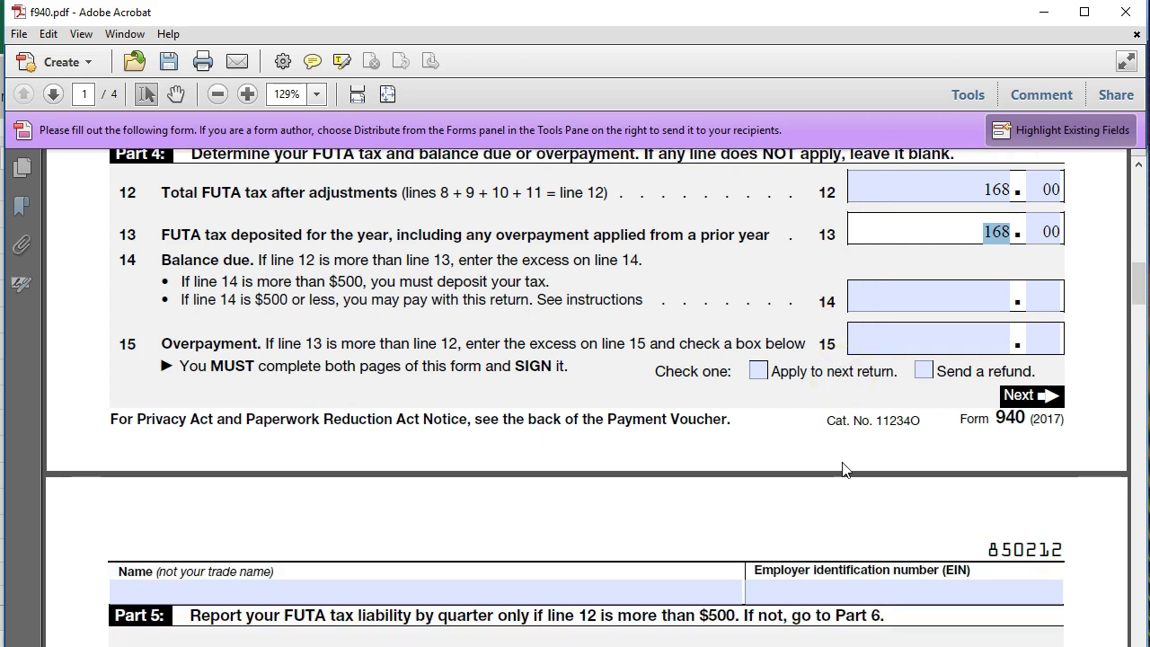
scroll(843, 467, "down", 6)
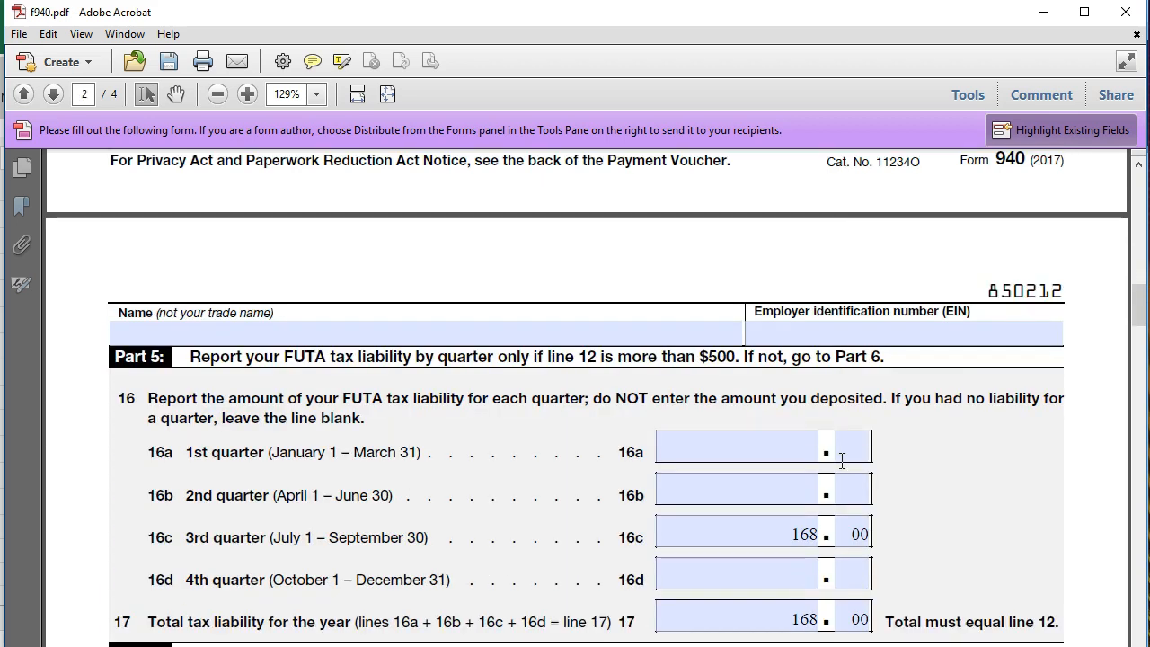
scroll(841, 460, "down", 2)
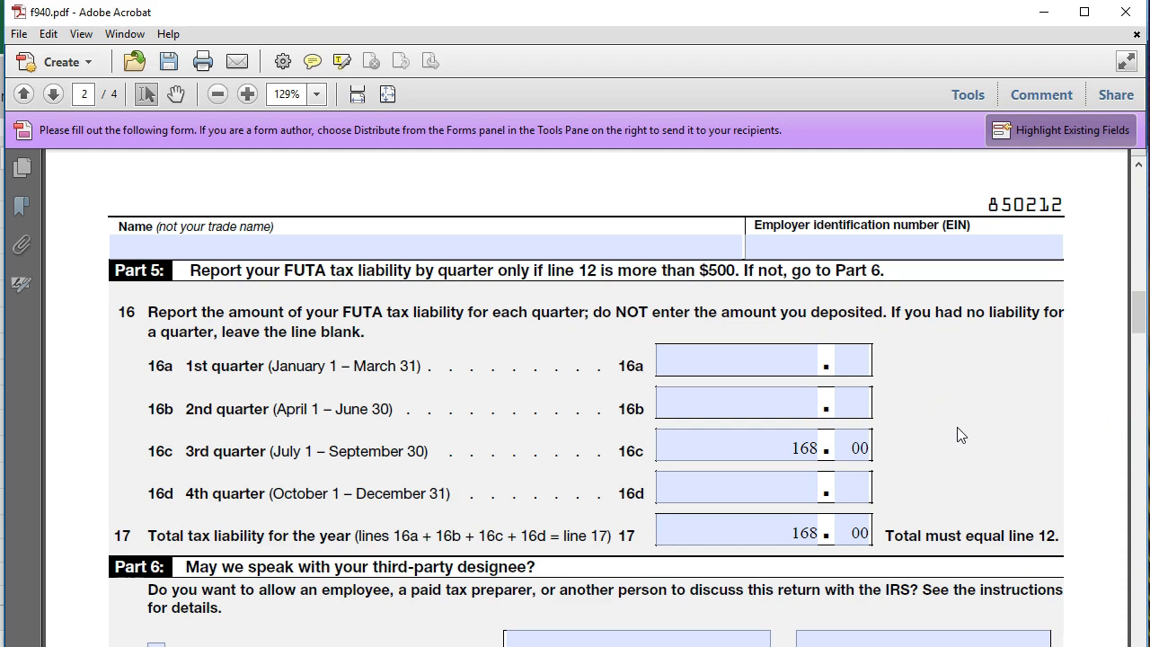
scroll(959, 434, "down", 1)
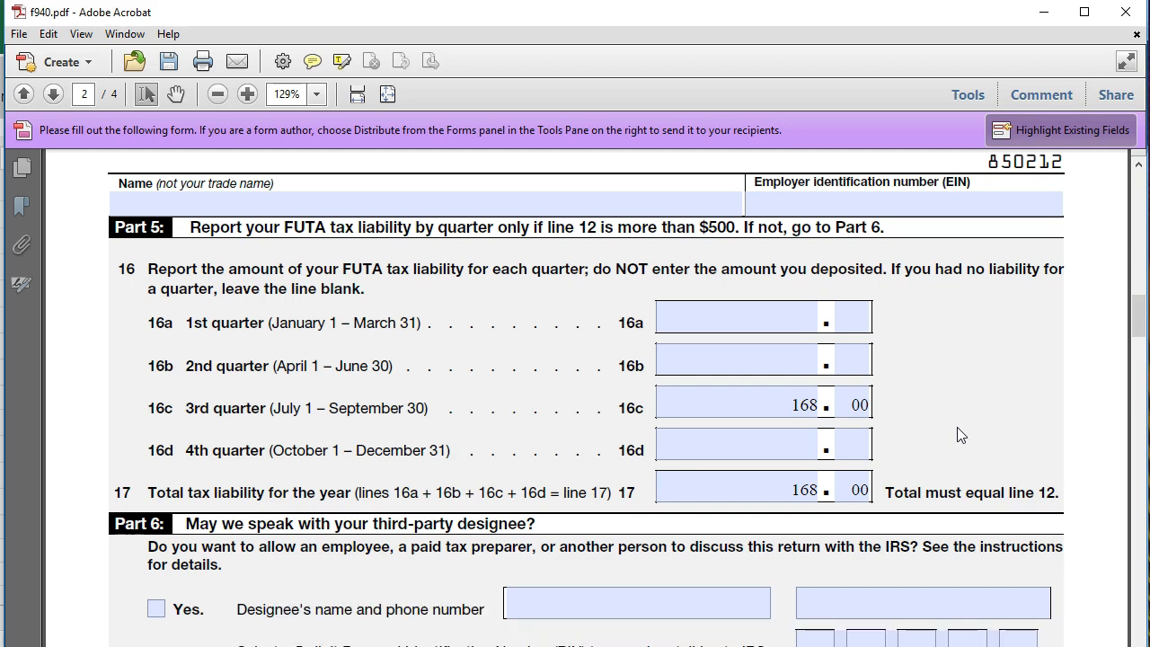
left_click(778, 348)
Switch to the workbook's GL TB Journal Pract sheet and examine the FUTA Taxes Payable amounts in the 9/15 and 10/15 deposits
key("alt+Tab")
left_click(535, 481)
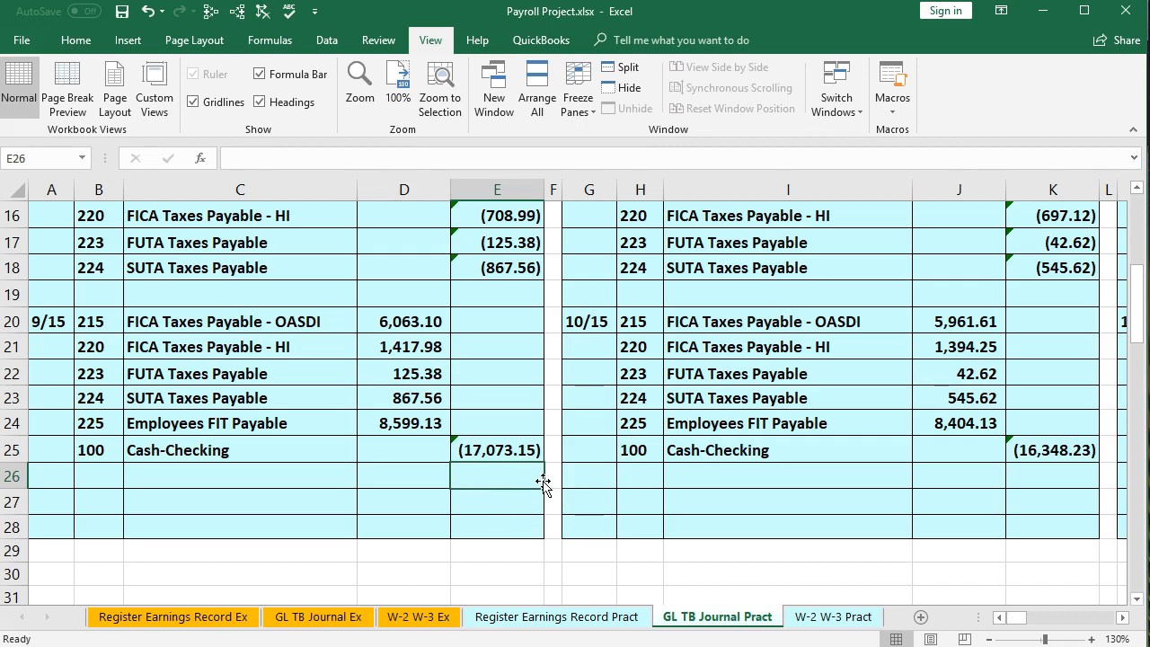
key("Right")
key("Up")
key("Up")
key("Up")
key("Up")
key("Up")
key("Up")
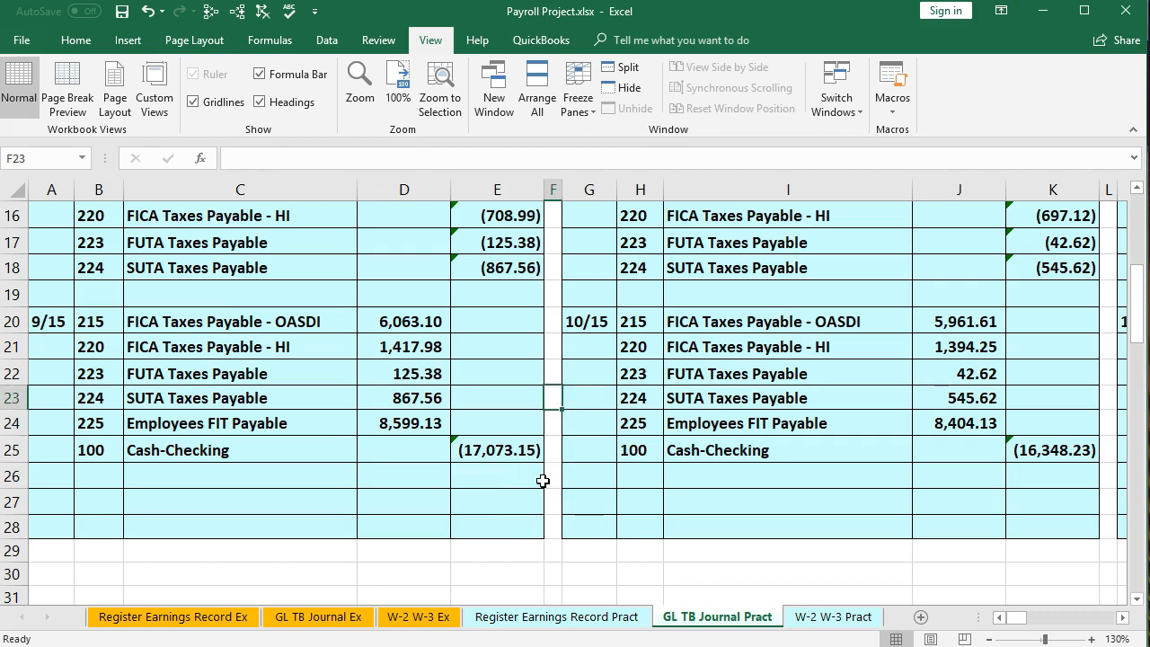
key("Right")
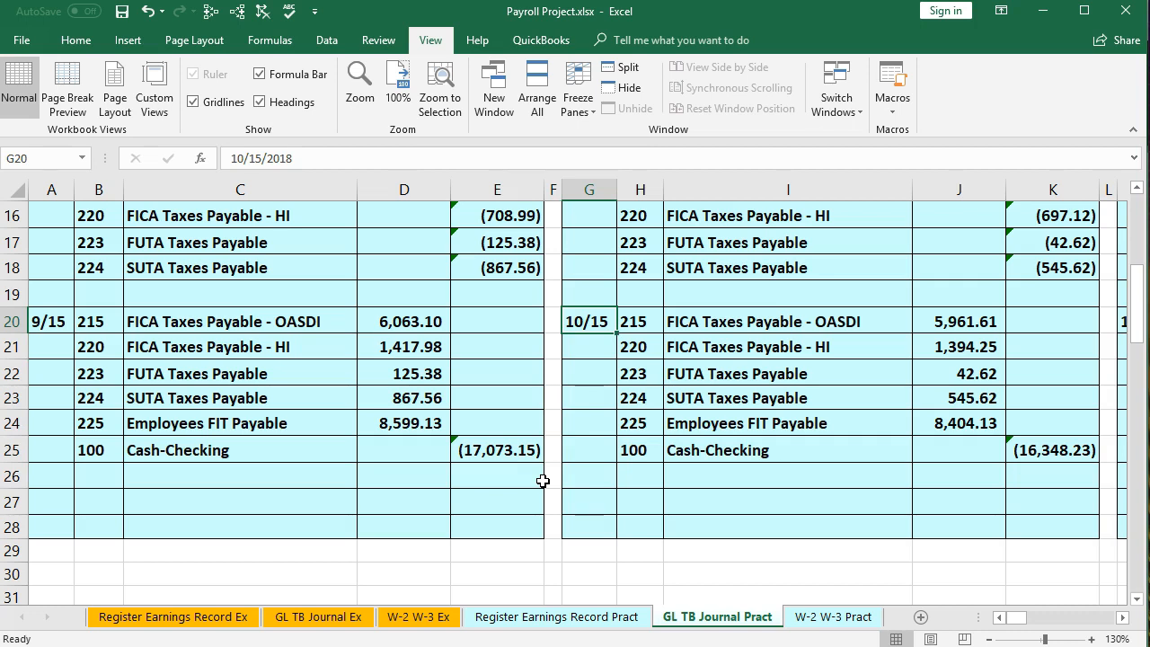
key("Down")
key("Down")
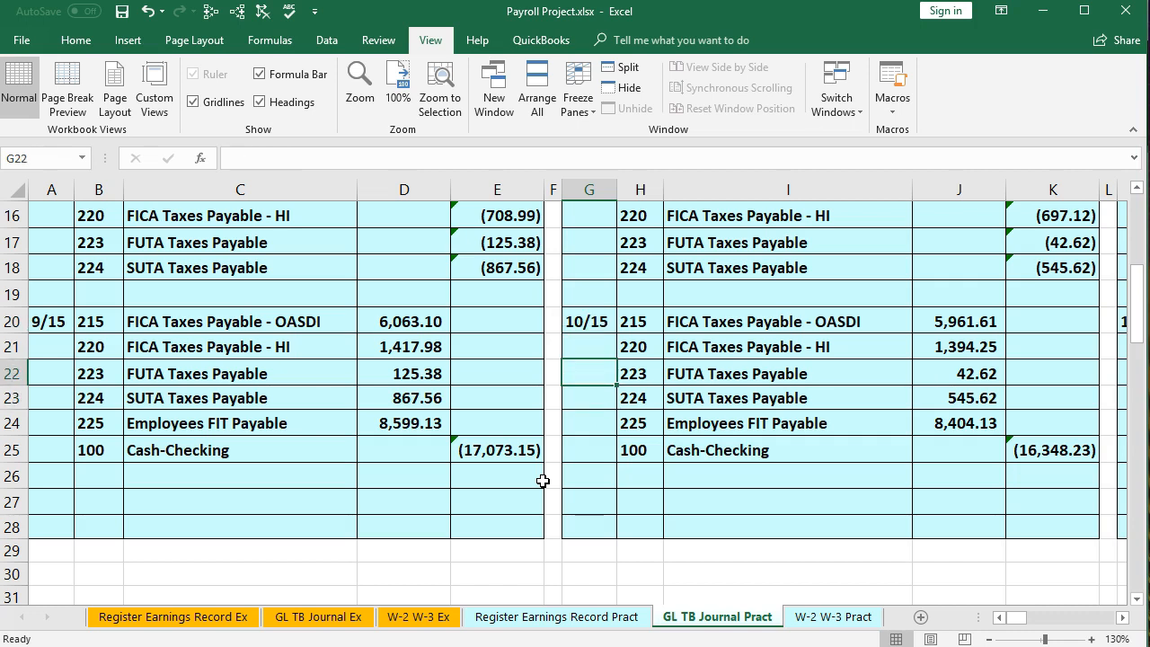
key("Left")
key("Left")
key("Left")
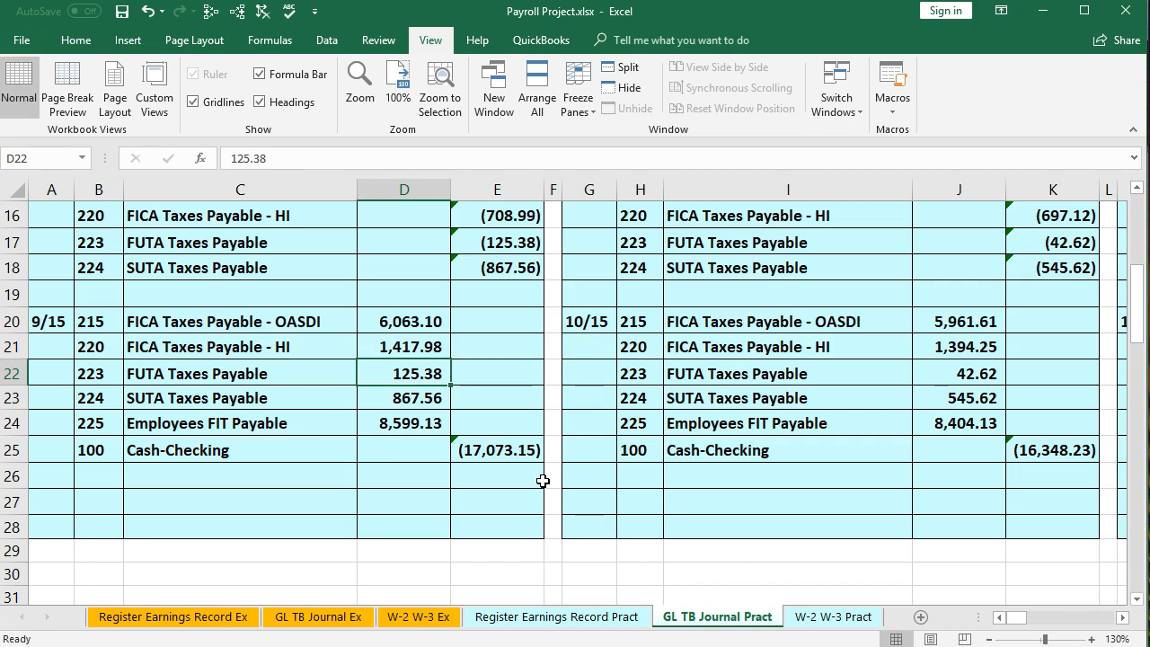
Open the Register Earnings Record Pract sheet and examine the FUTA employer tax totals in rows 39 to 41
left_click(558, 620)
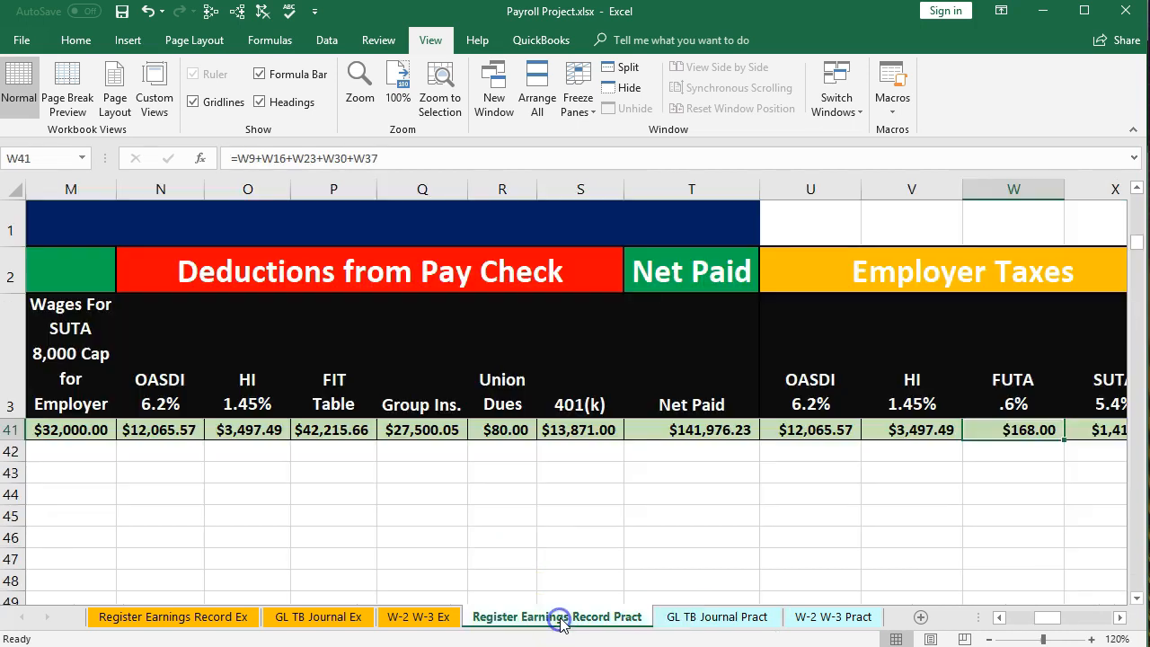
left_click(1000, 445)
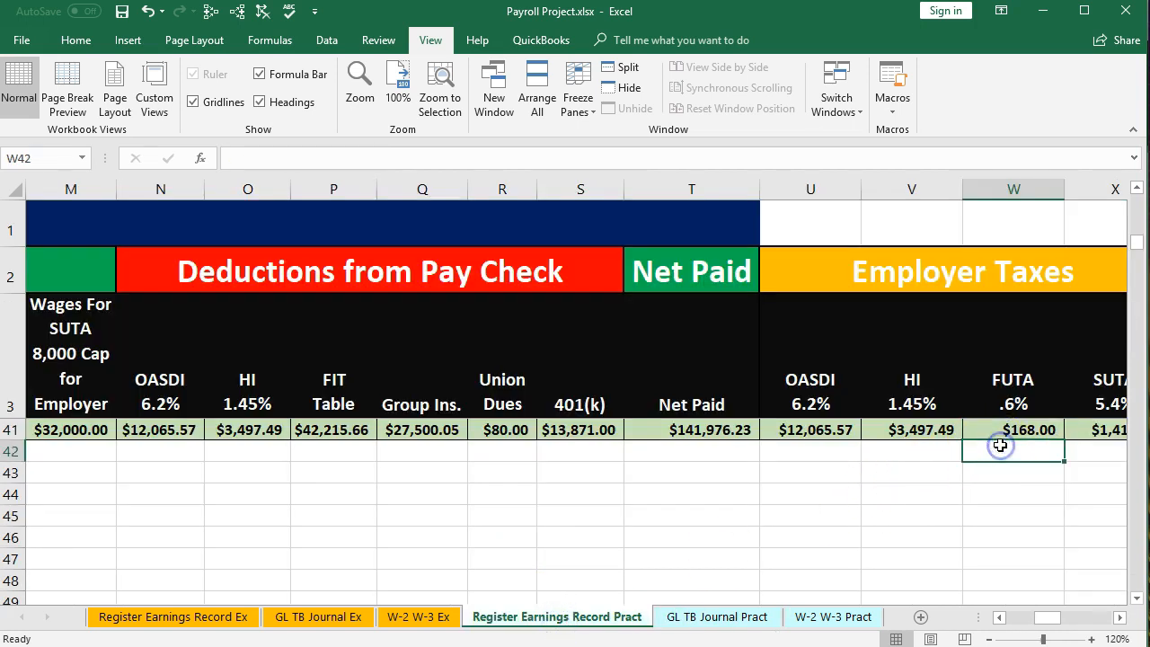
scroll(1000, 446, "up", 1)
left_click(1000, 446)
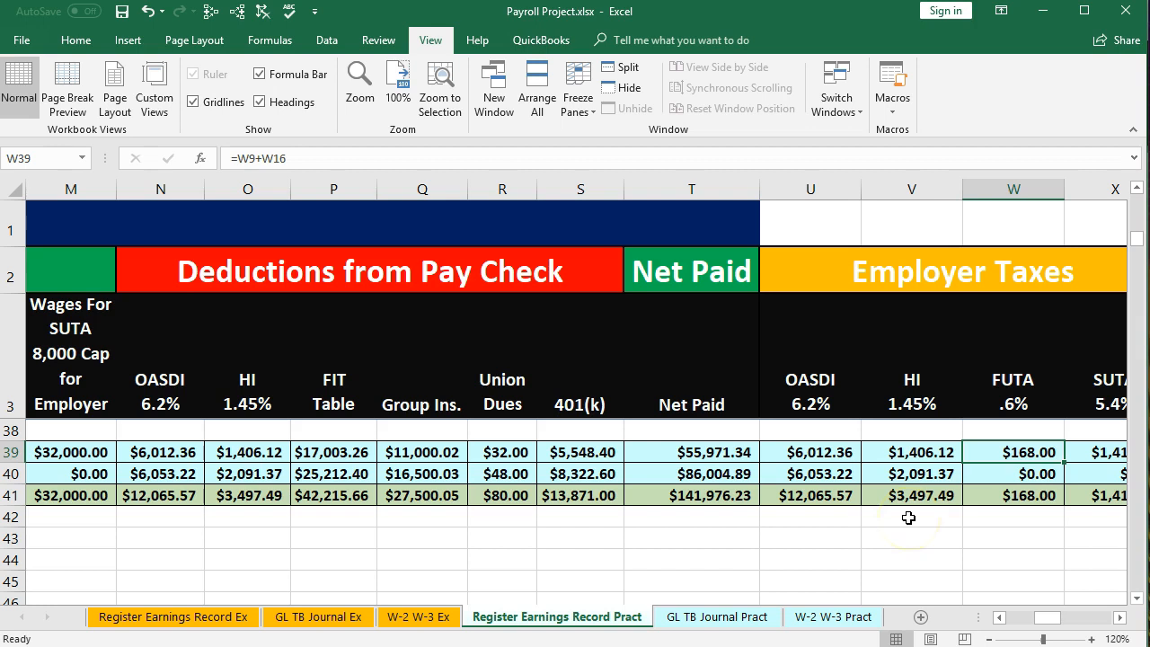
left_click(993, 474)
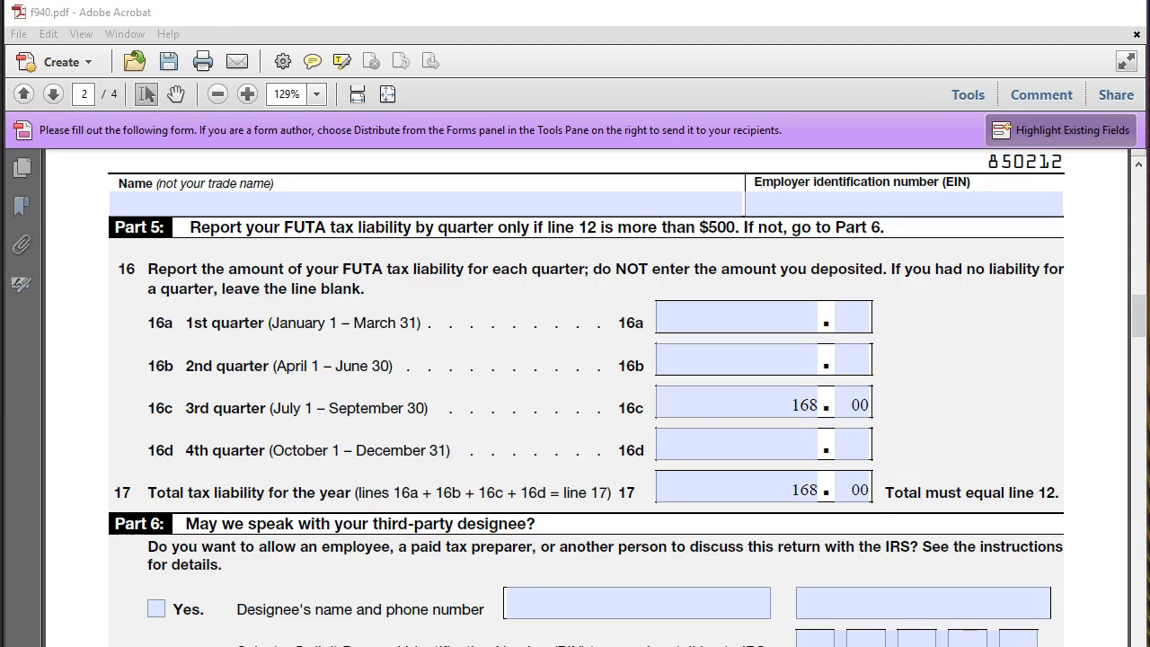
Switch back to the form and check the line 16c third-quarter liability against the line 17 total
key("alt+Tab")
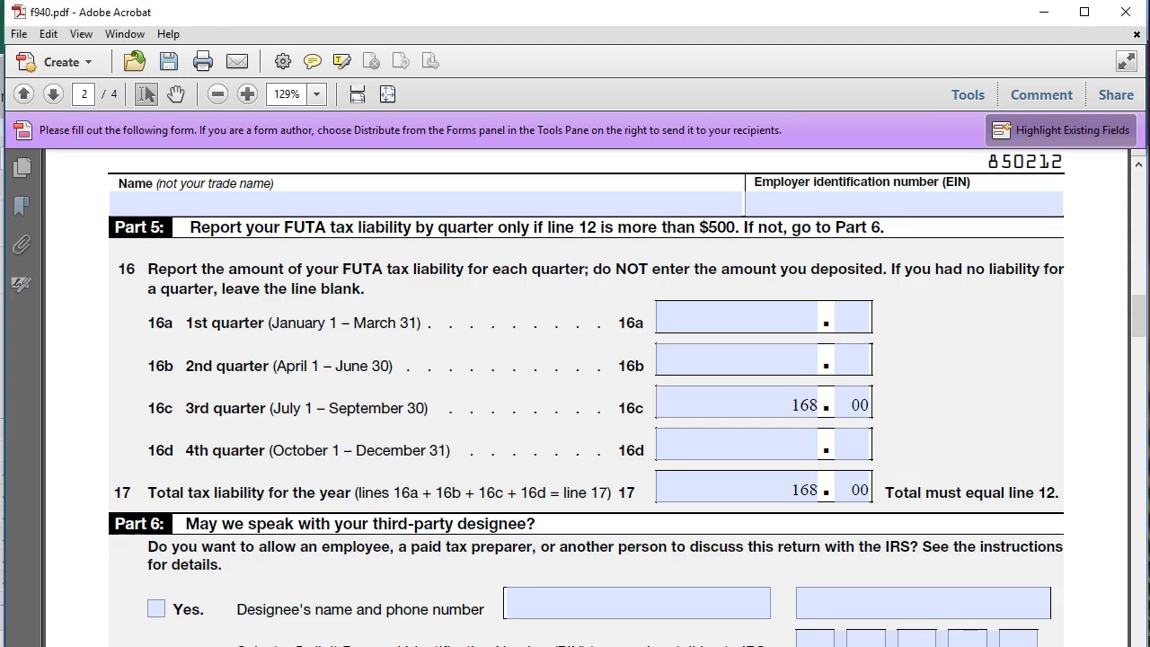
left_click(770, 405)
scroll(770, 406, "down", 1)
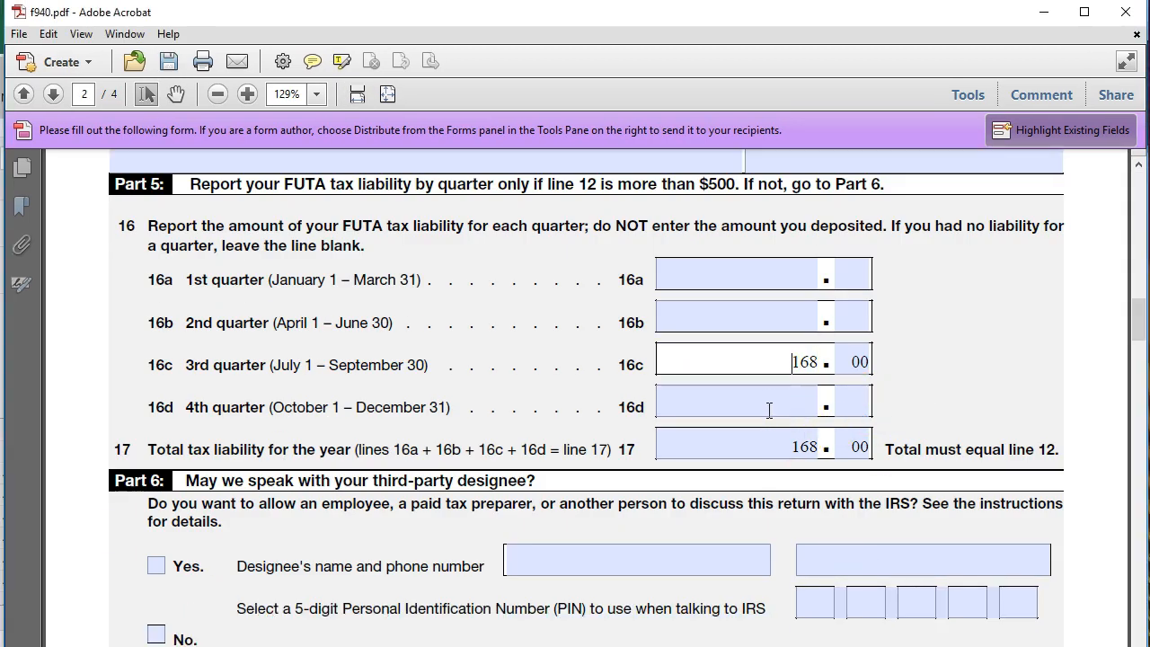
left_click(778, 451)
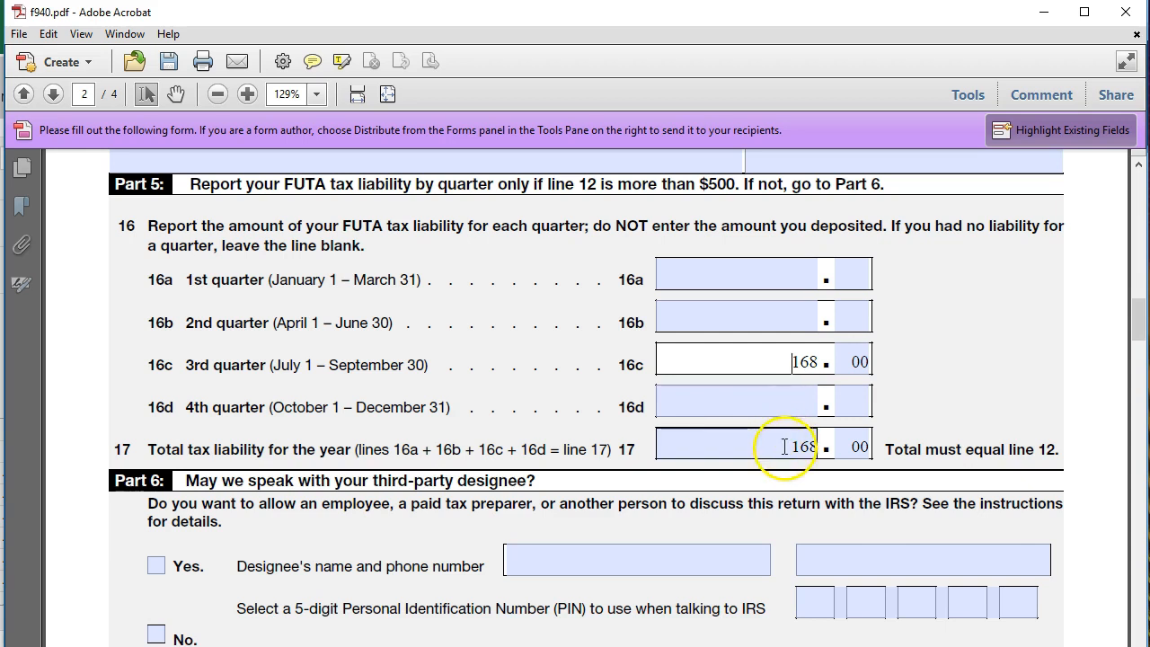
left_click(832, 458)
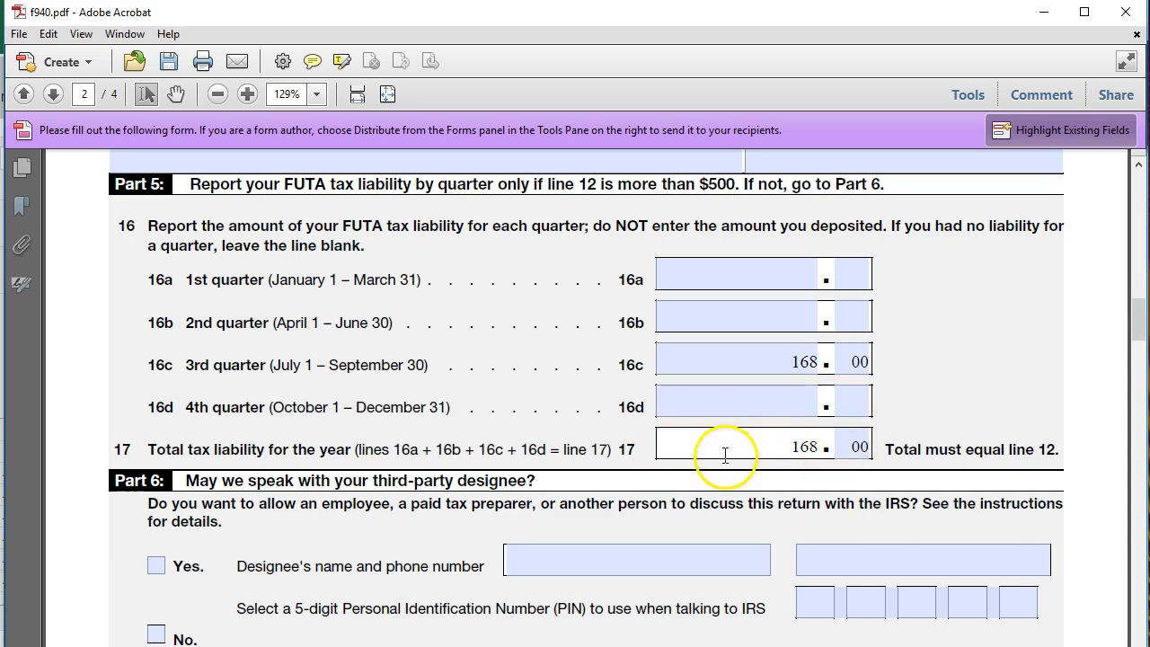